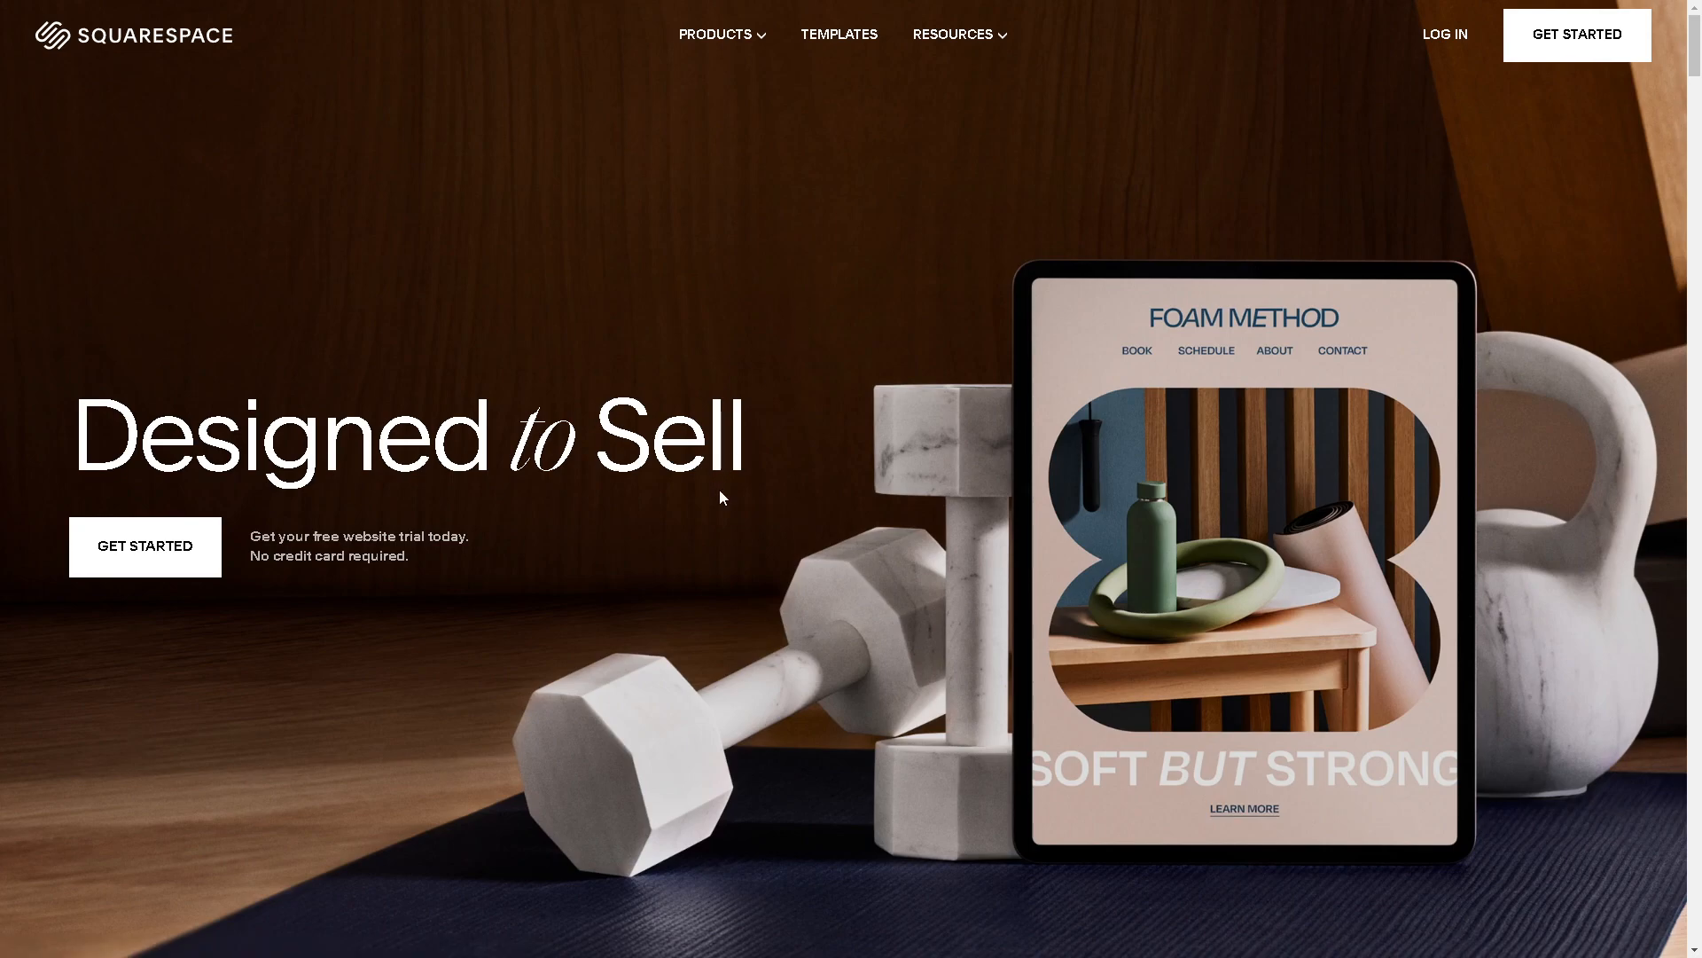
Go from the login page to creating a Squarespace account and show more sign-up options
click(1444, 35)
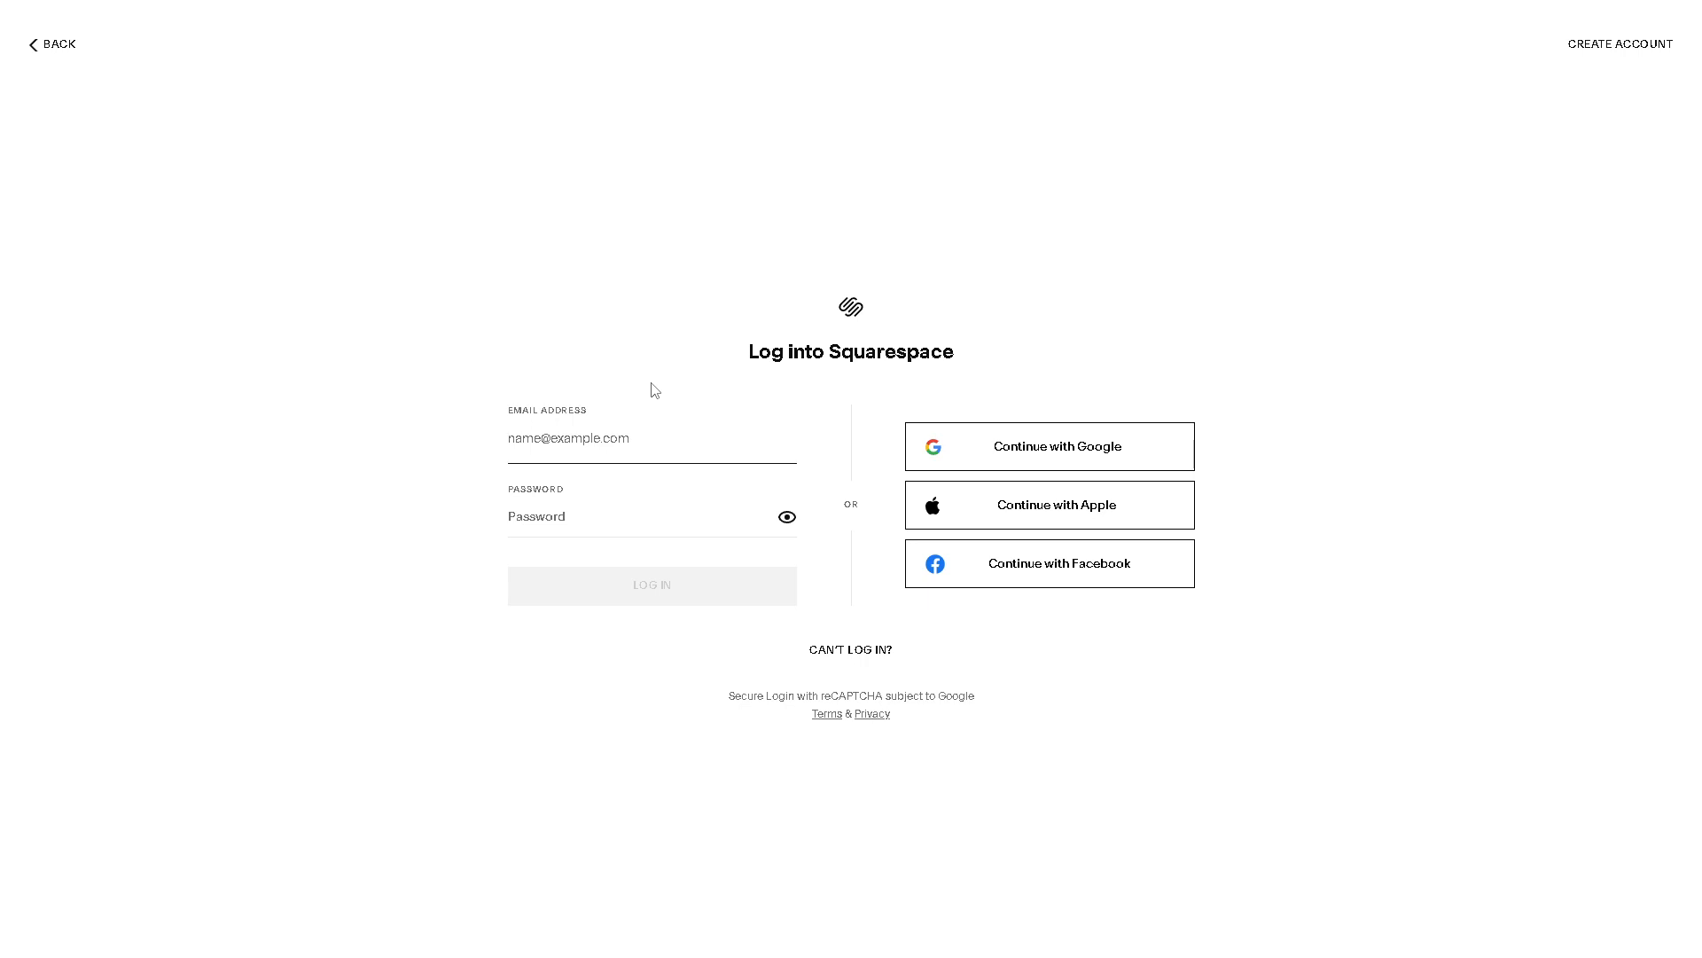
click(1593, 55)
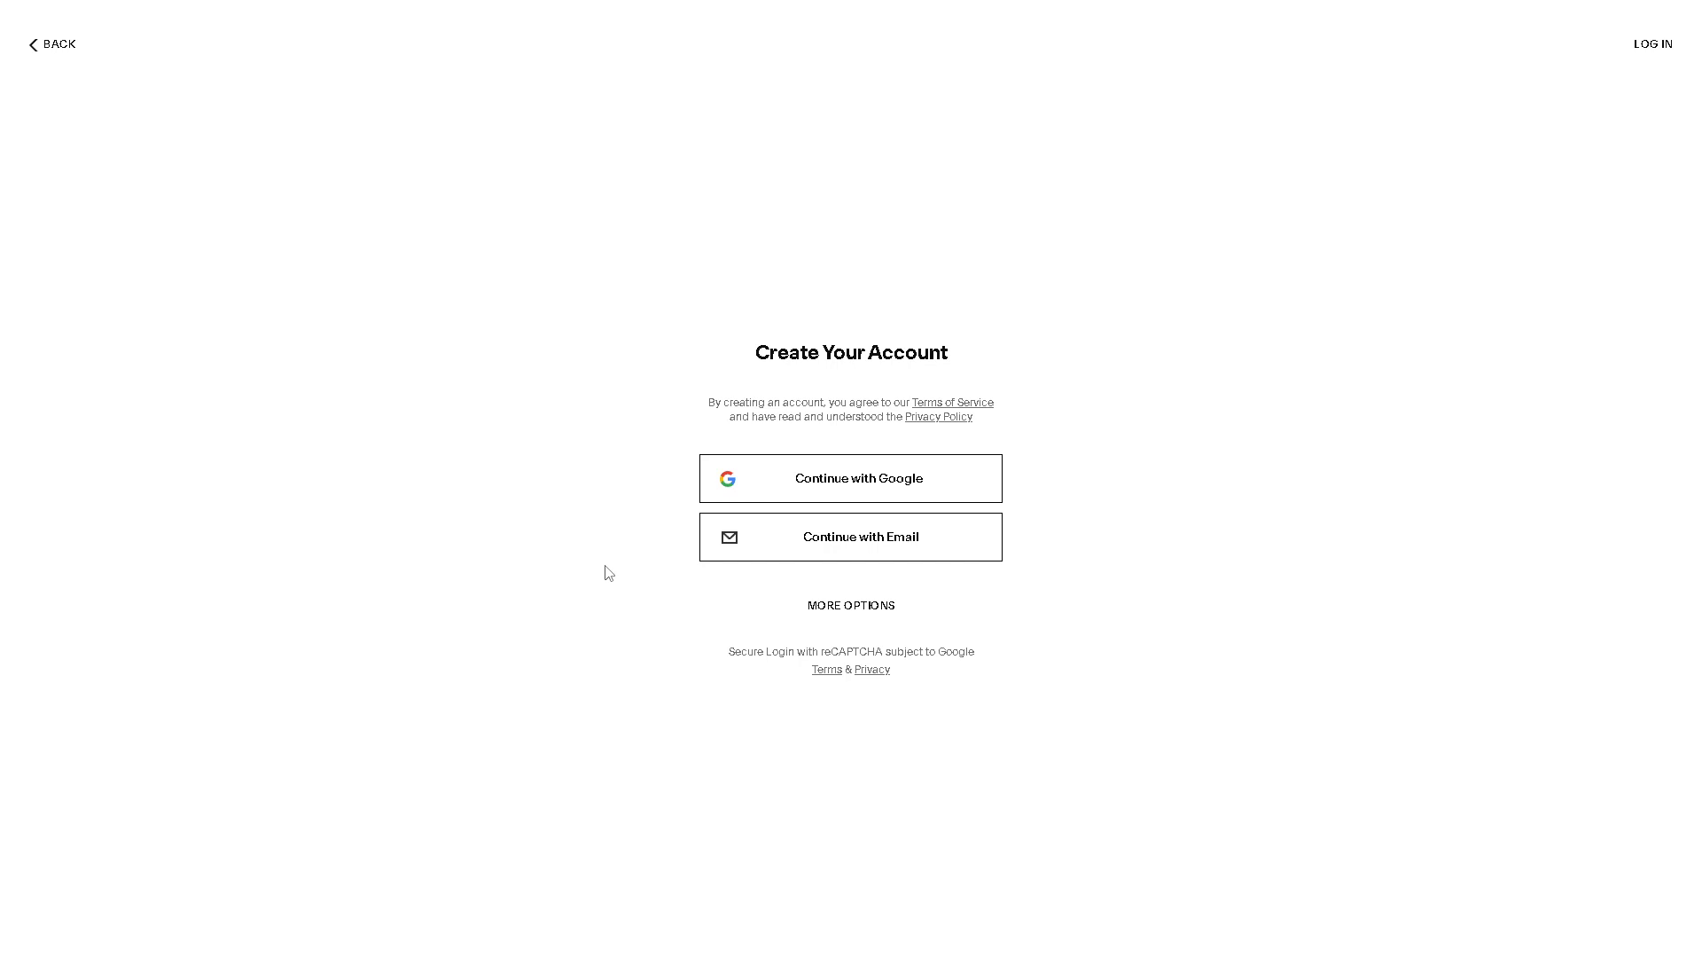
click(835, 612)
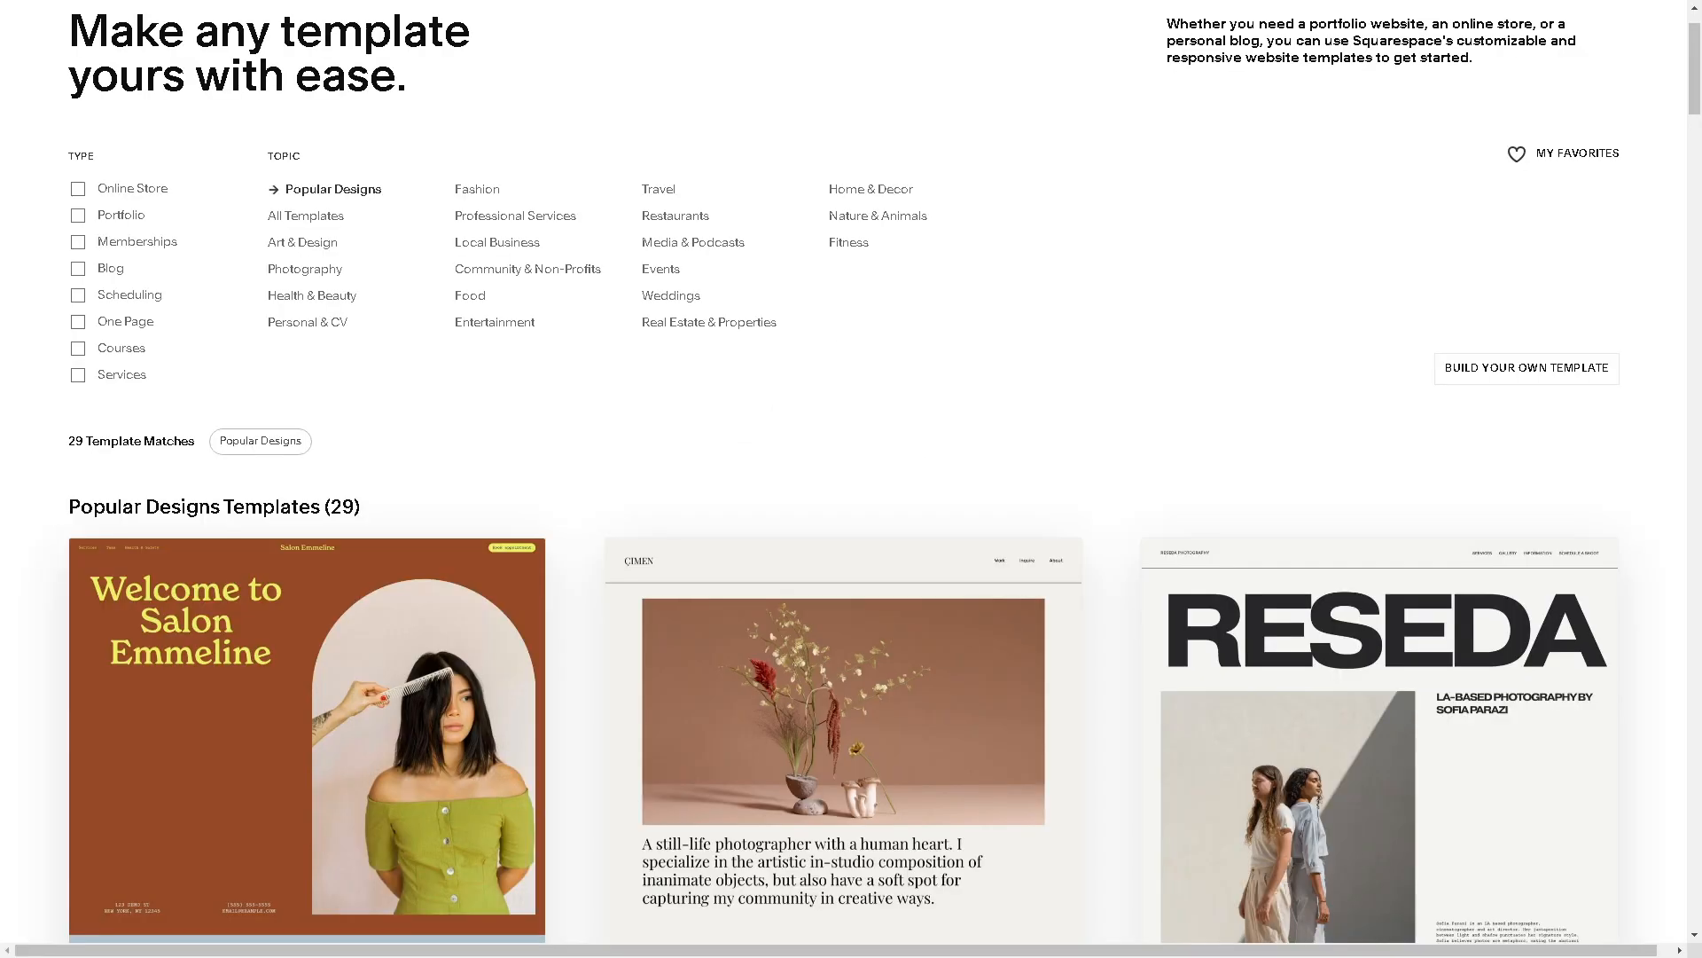
Look through the popular website templates and filter them by the Blog type
scroll(893, 550, down, 3)
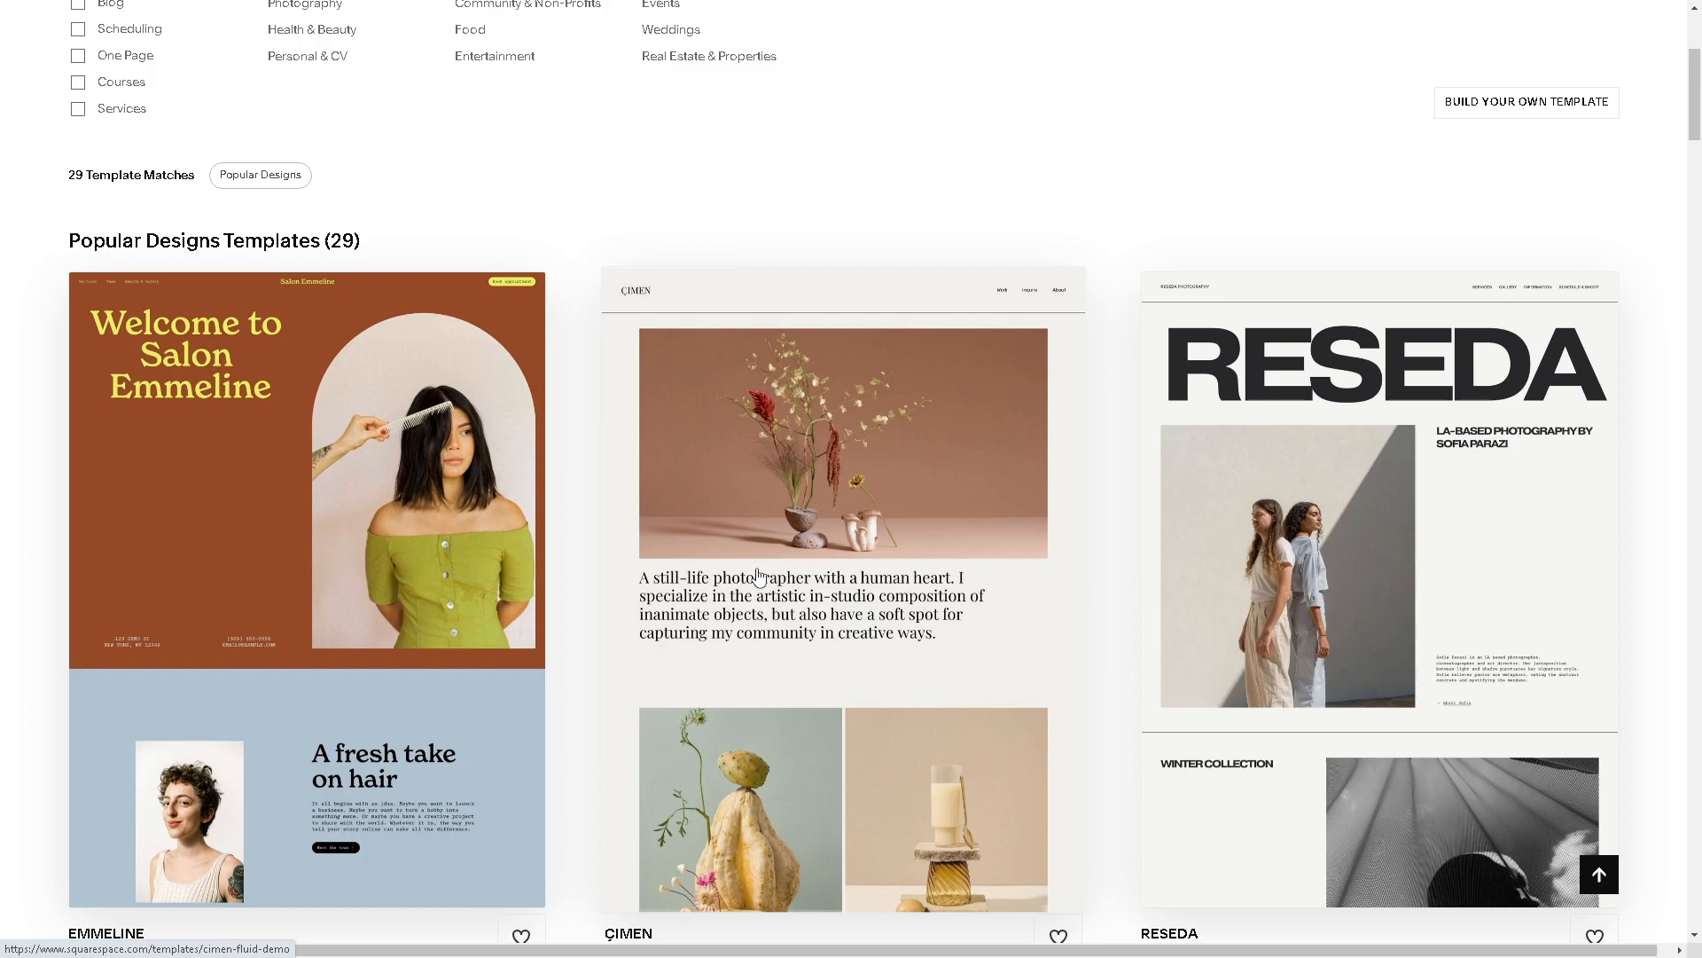
scroll(759, 577, down, 2)
scroll(759, 577, up, 3)
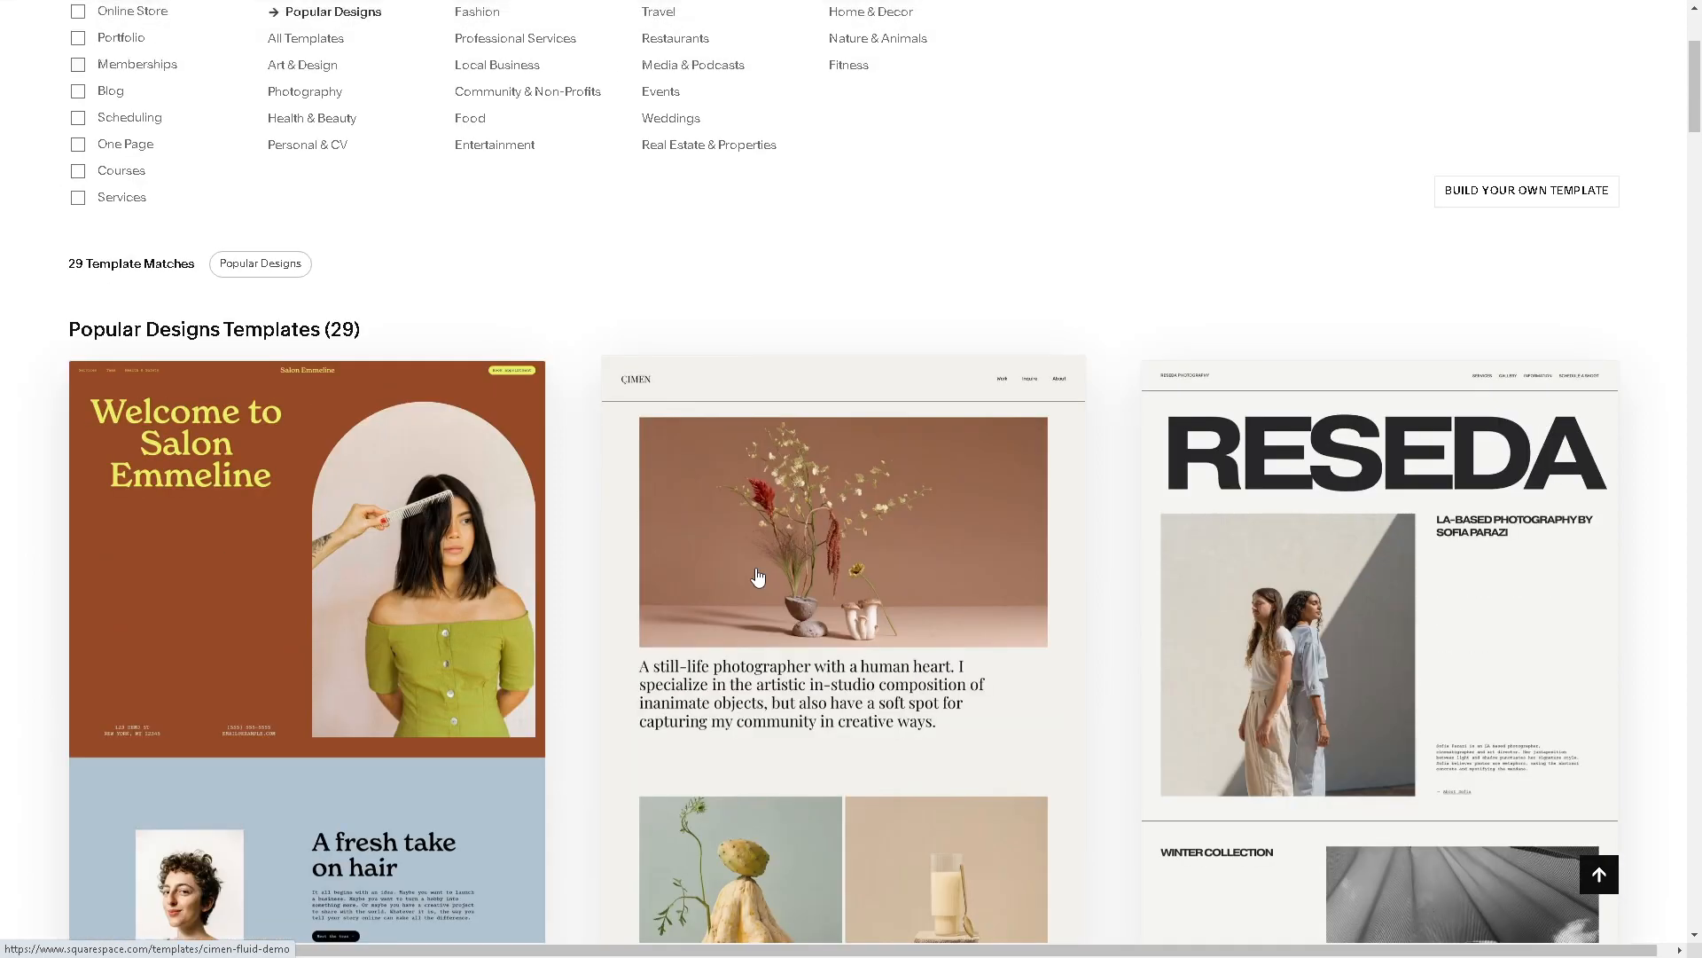
scroll(759, 576, up, 2)
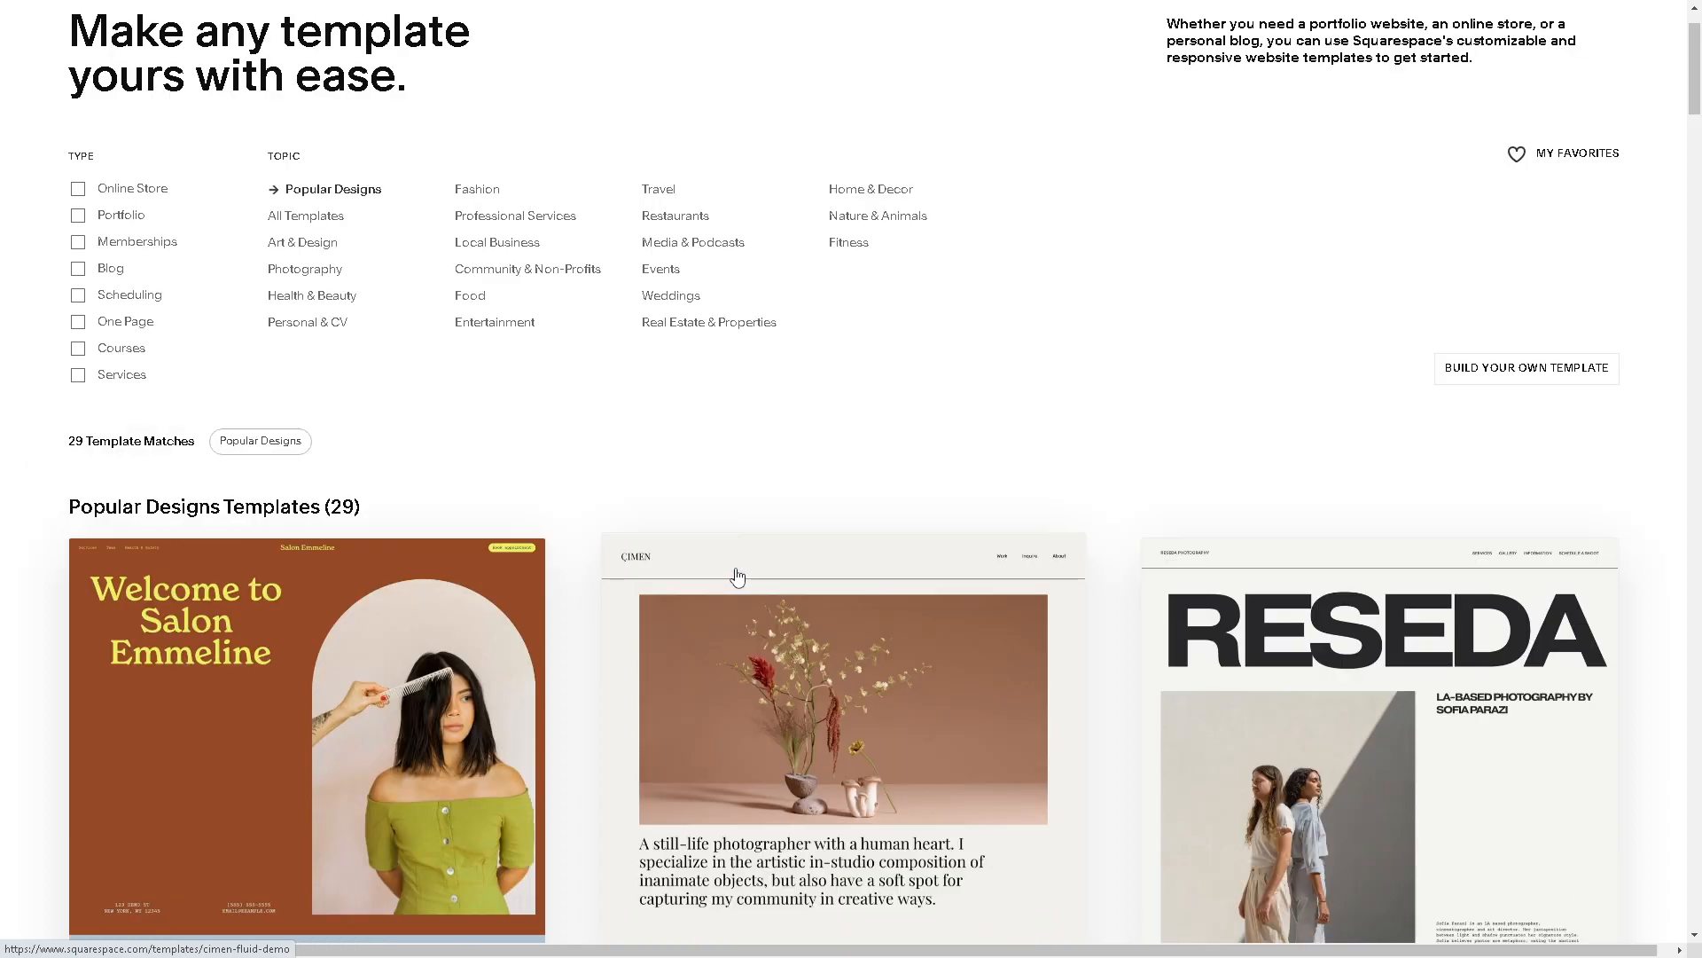
scroll(736, 577, up, 1)
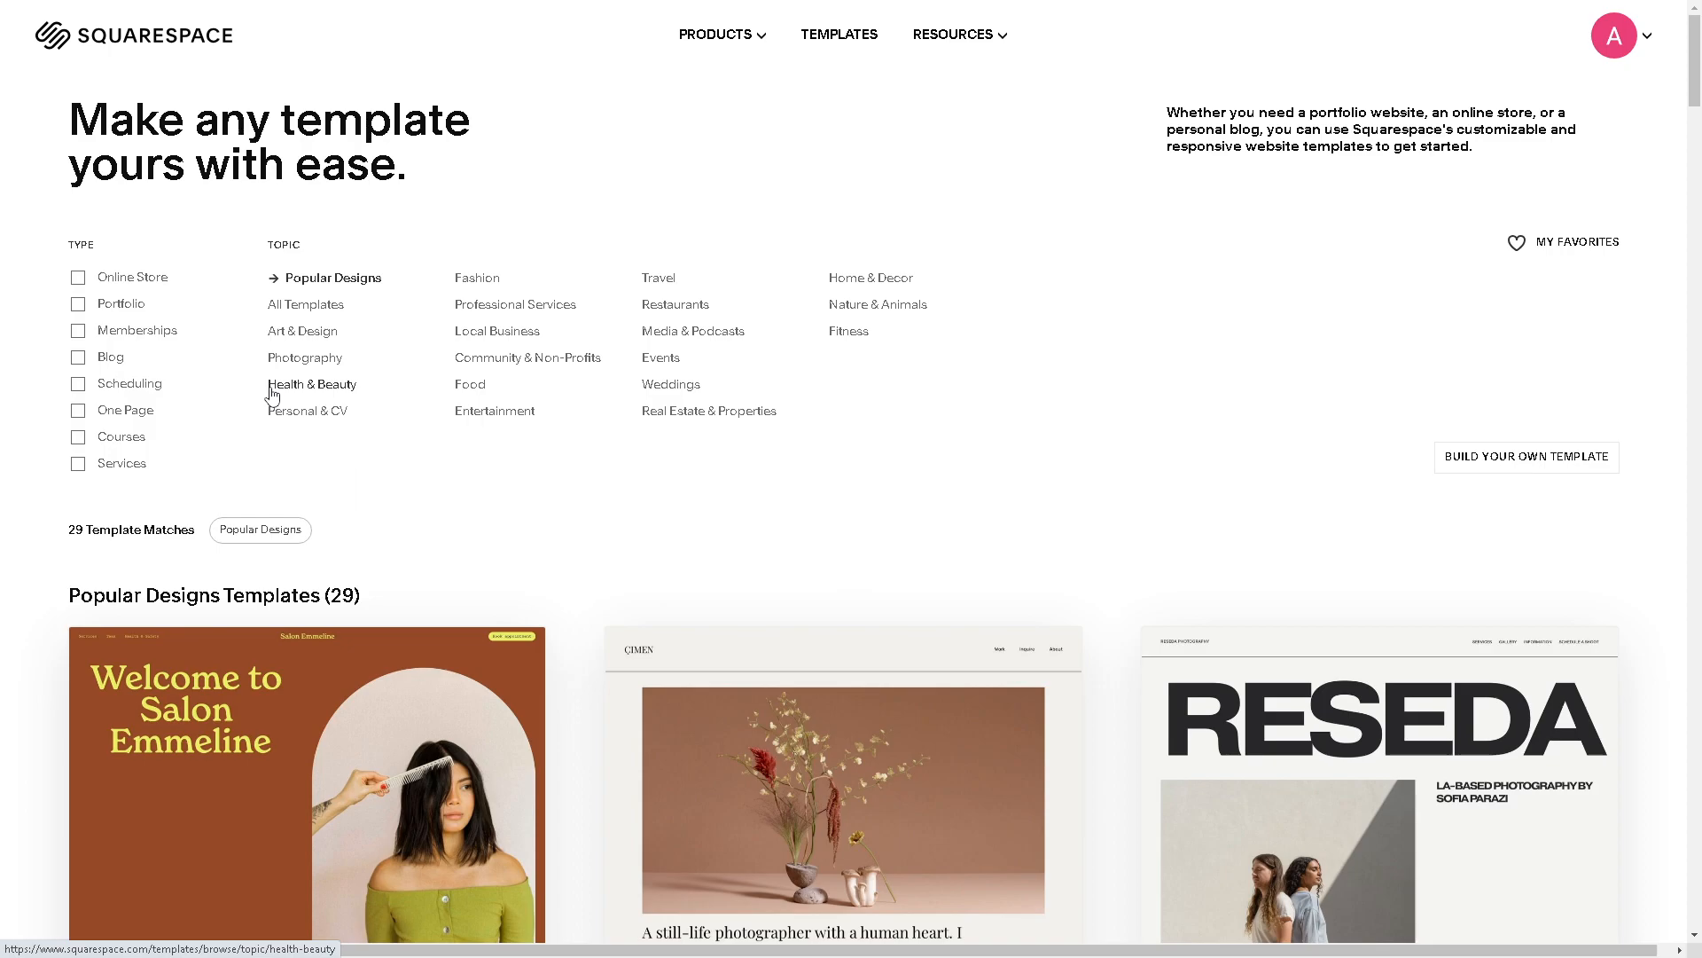
click(79, 358)
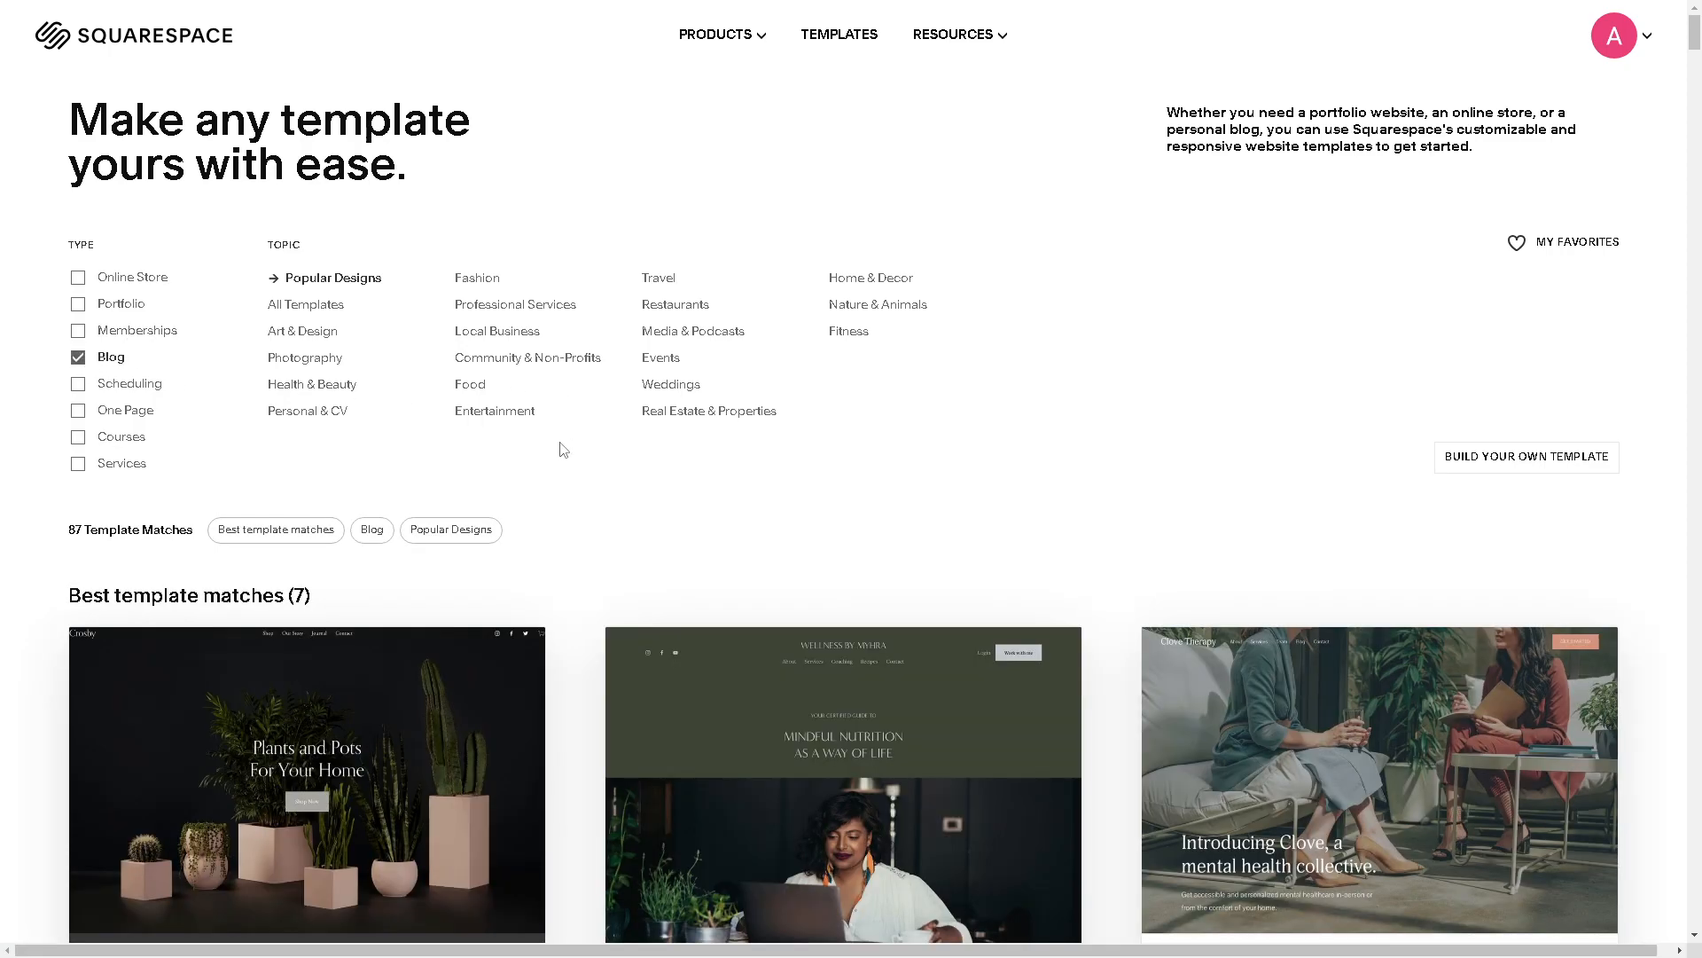
Browse the blog template matches and open the Clove template's preview
scroll(829, 527, down, 2)
scroll(829, 528, down, 2)
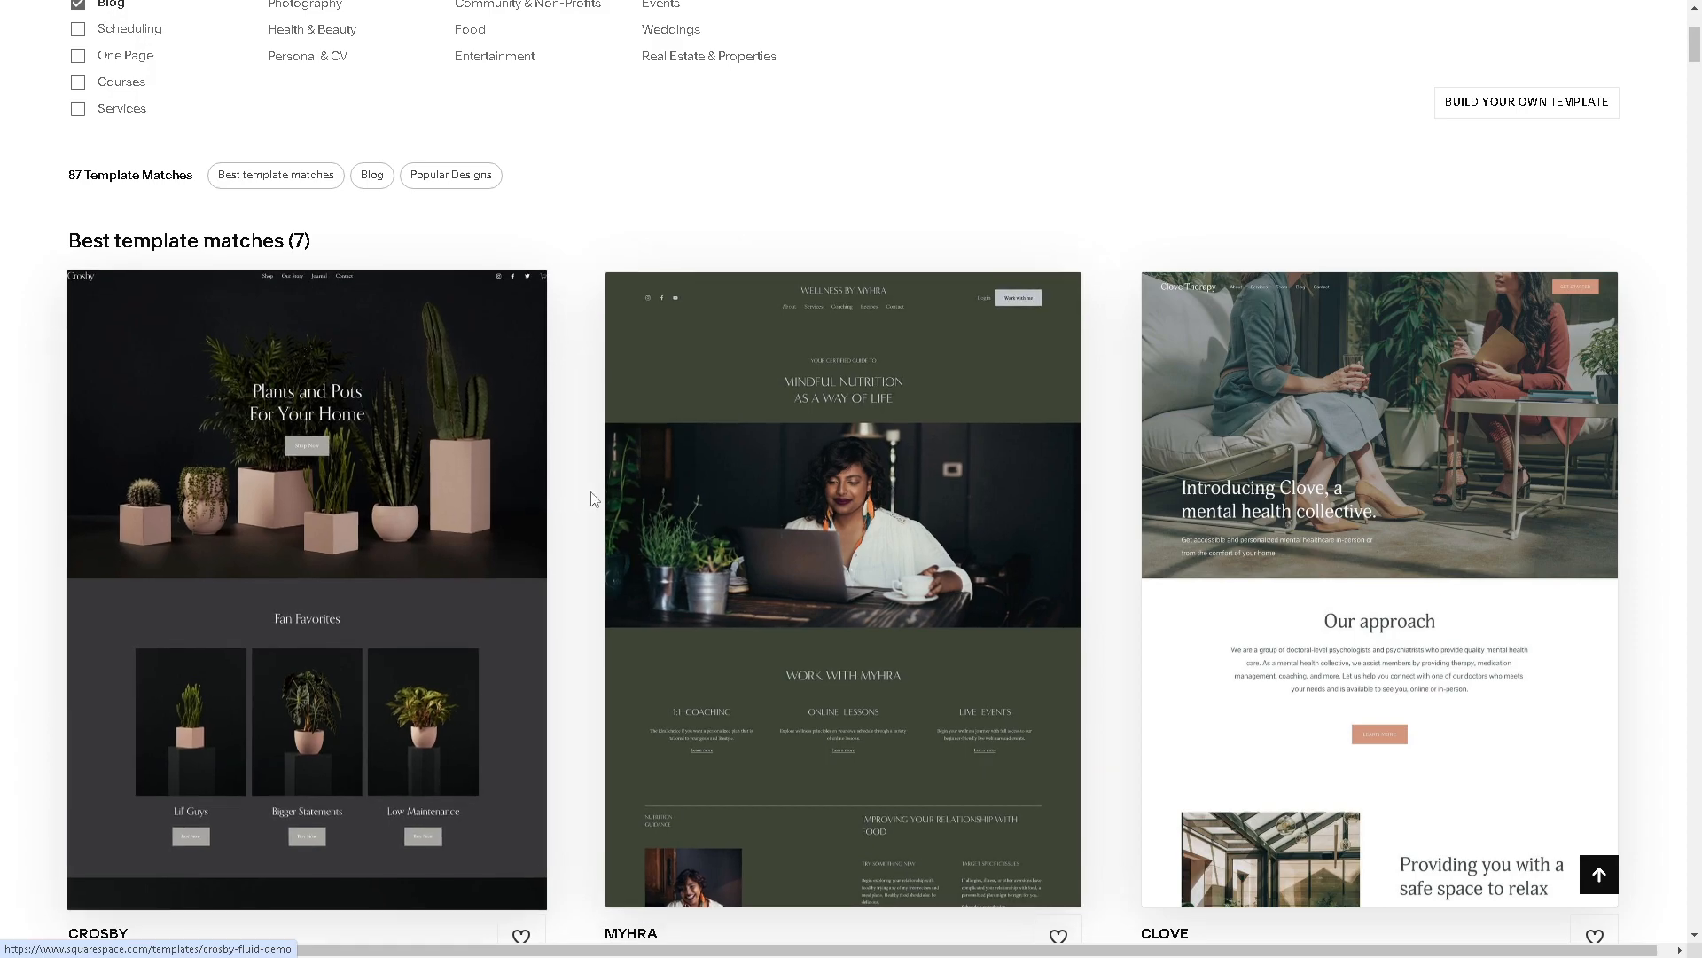
scroll(805, 501, down, 8)
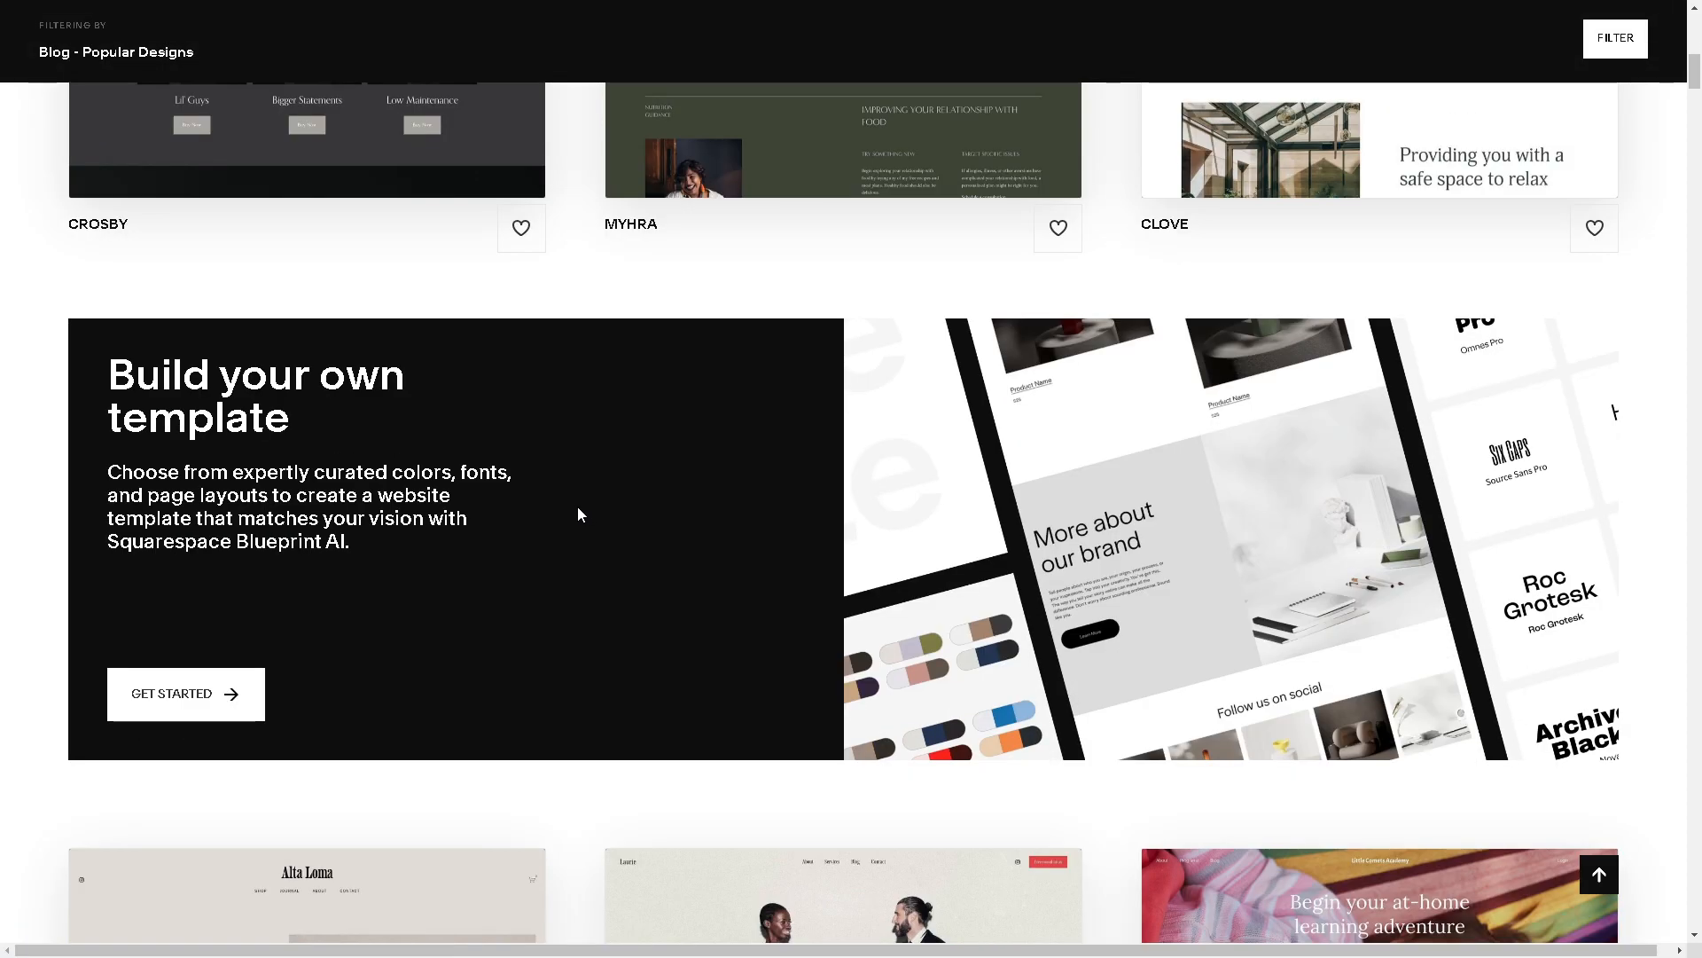
scroll(729, 508, down, 6)
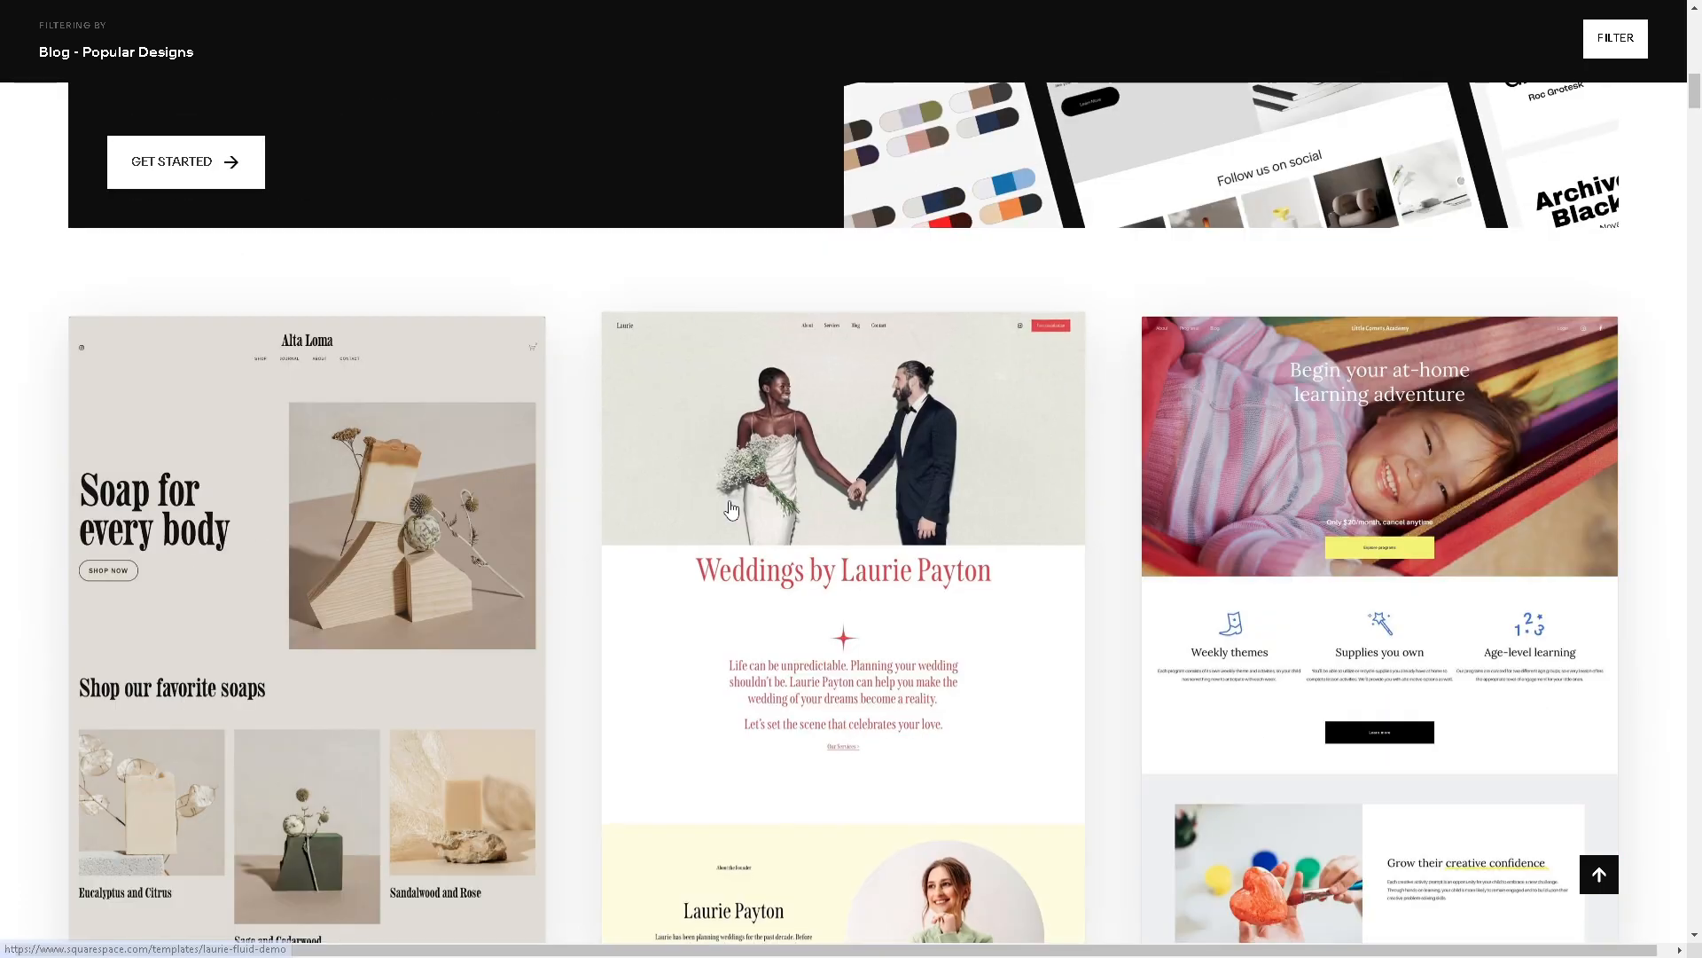
scroll(714, 488, up, 2)
scroll(710, 486, up, 12)
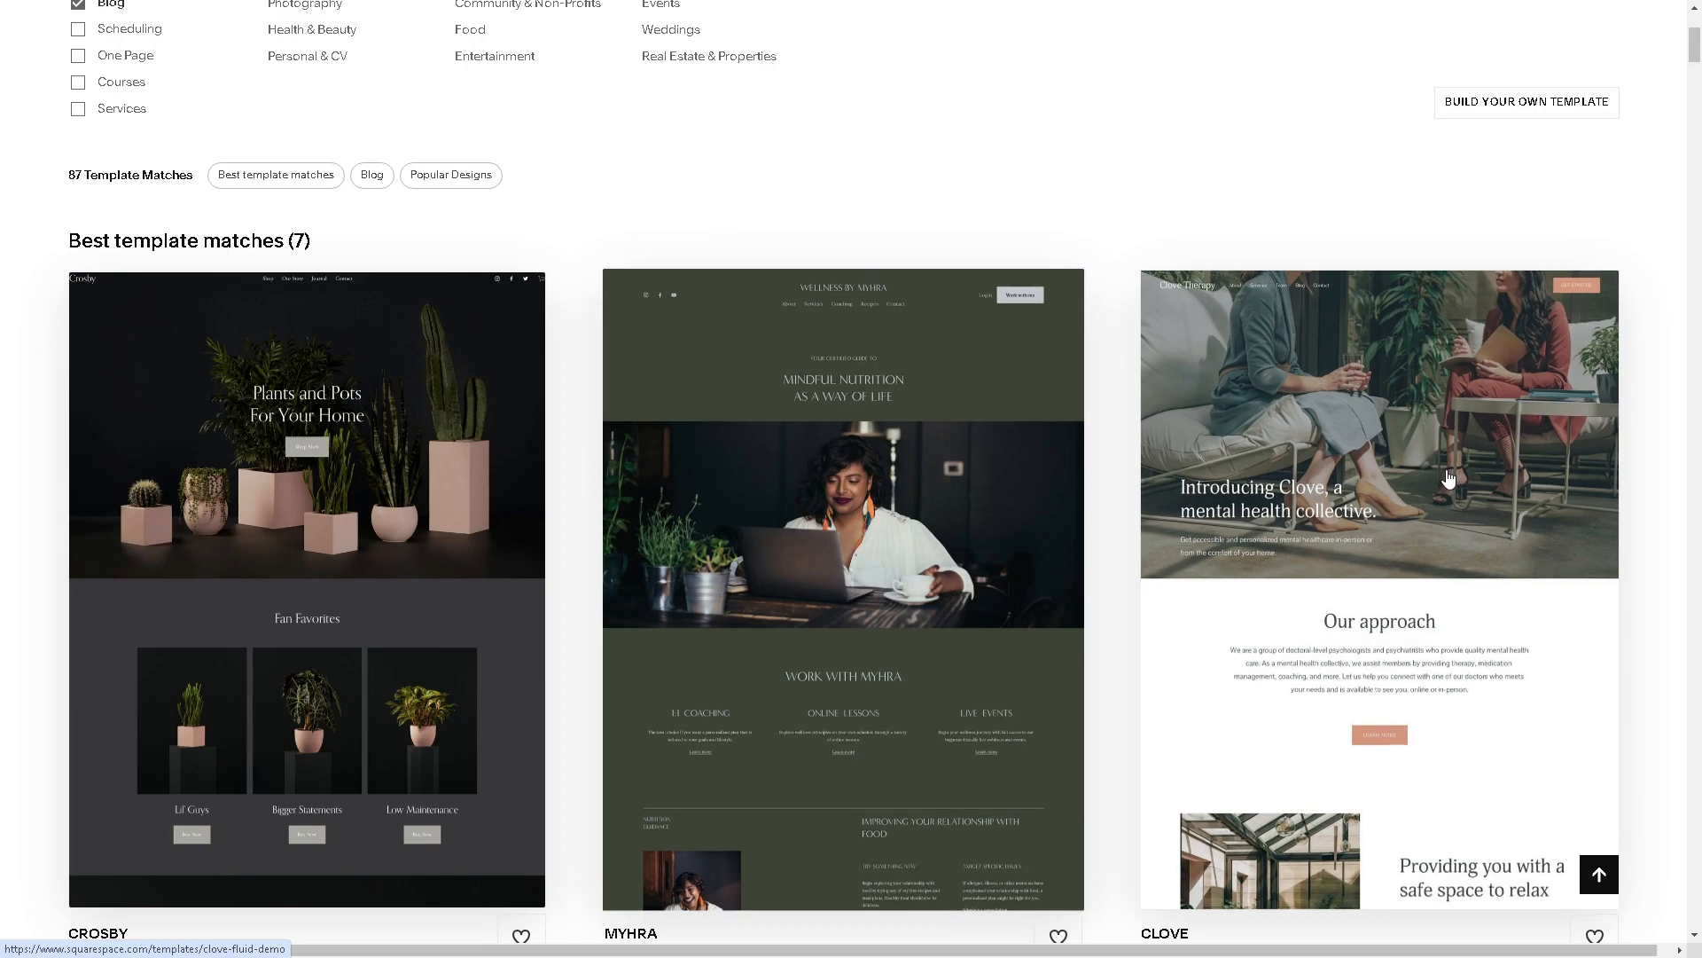
click(1368, 480)
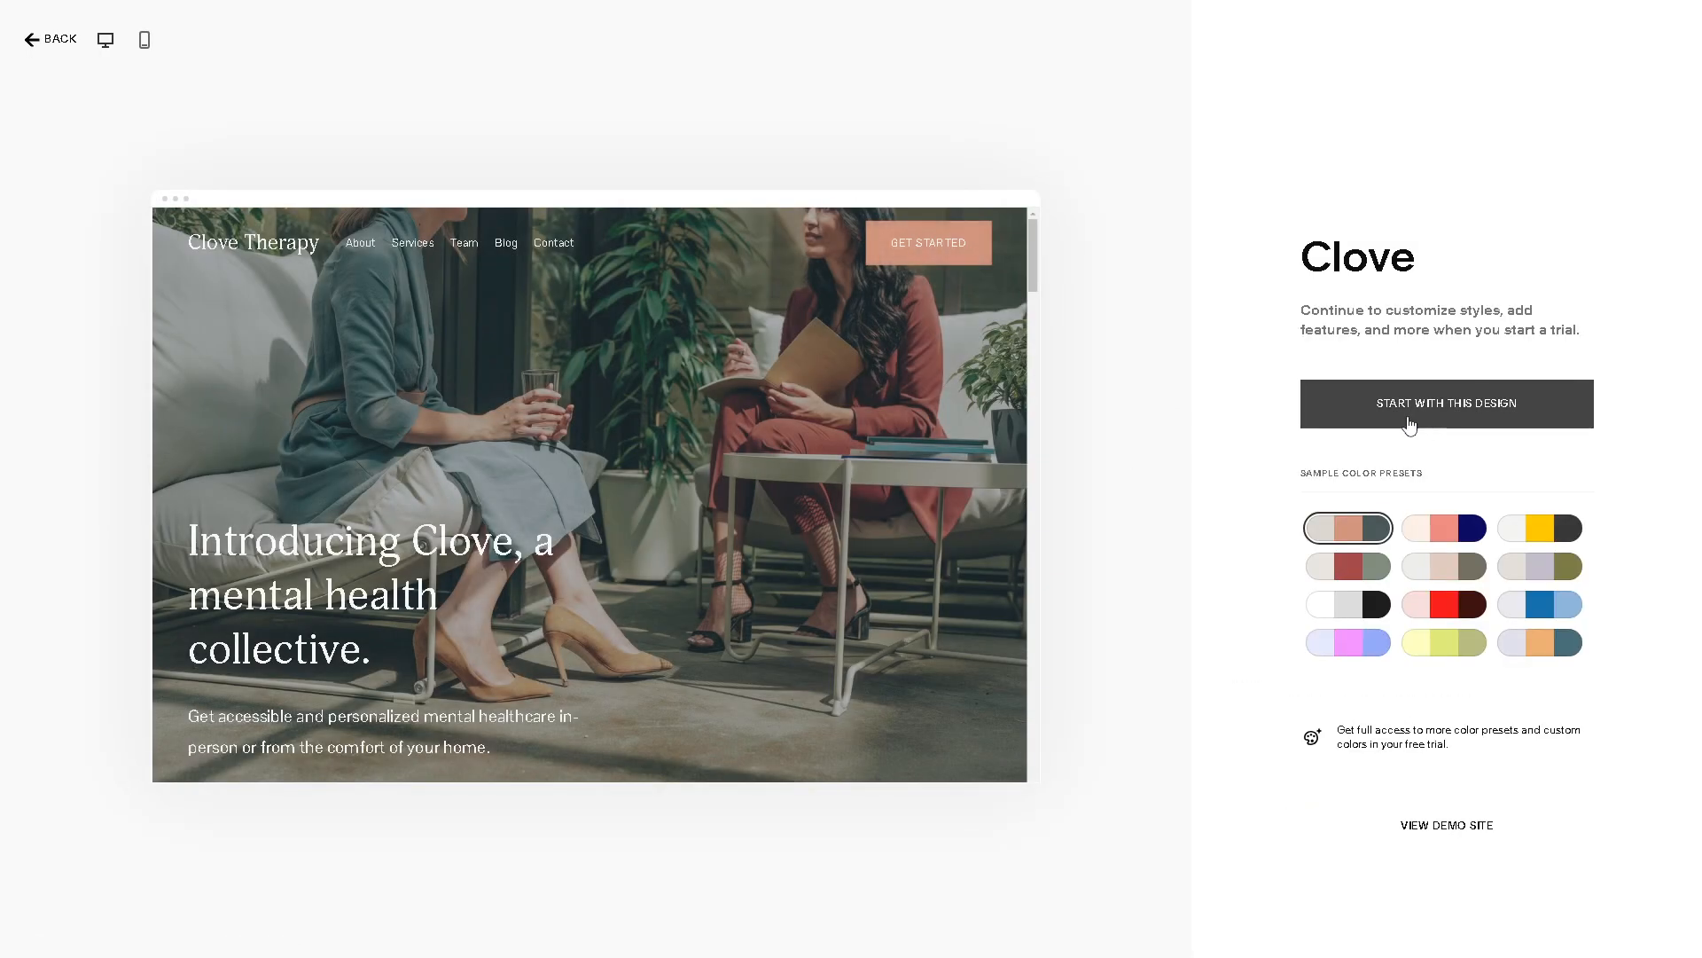
Try sample color presets for Clove, choose the white, yellow and dark grey one, and start a site with this design
click(1455, 541)
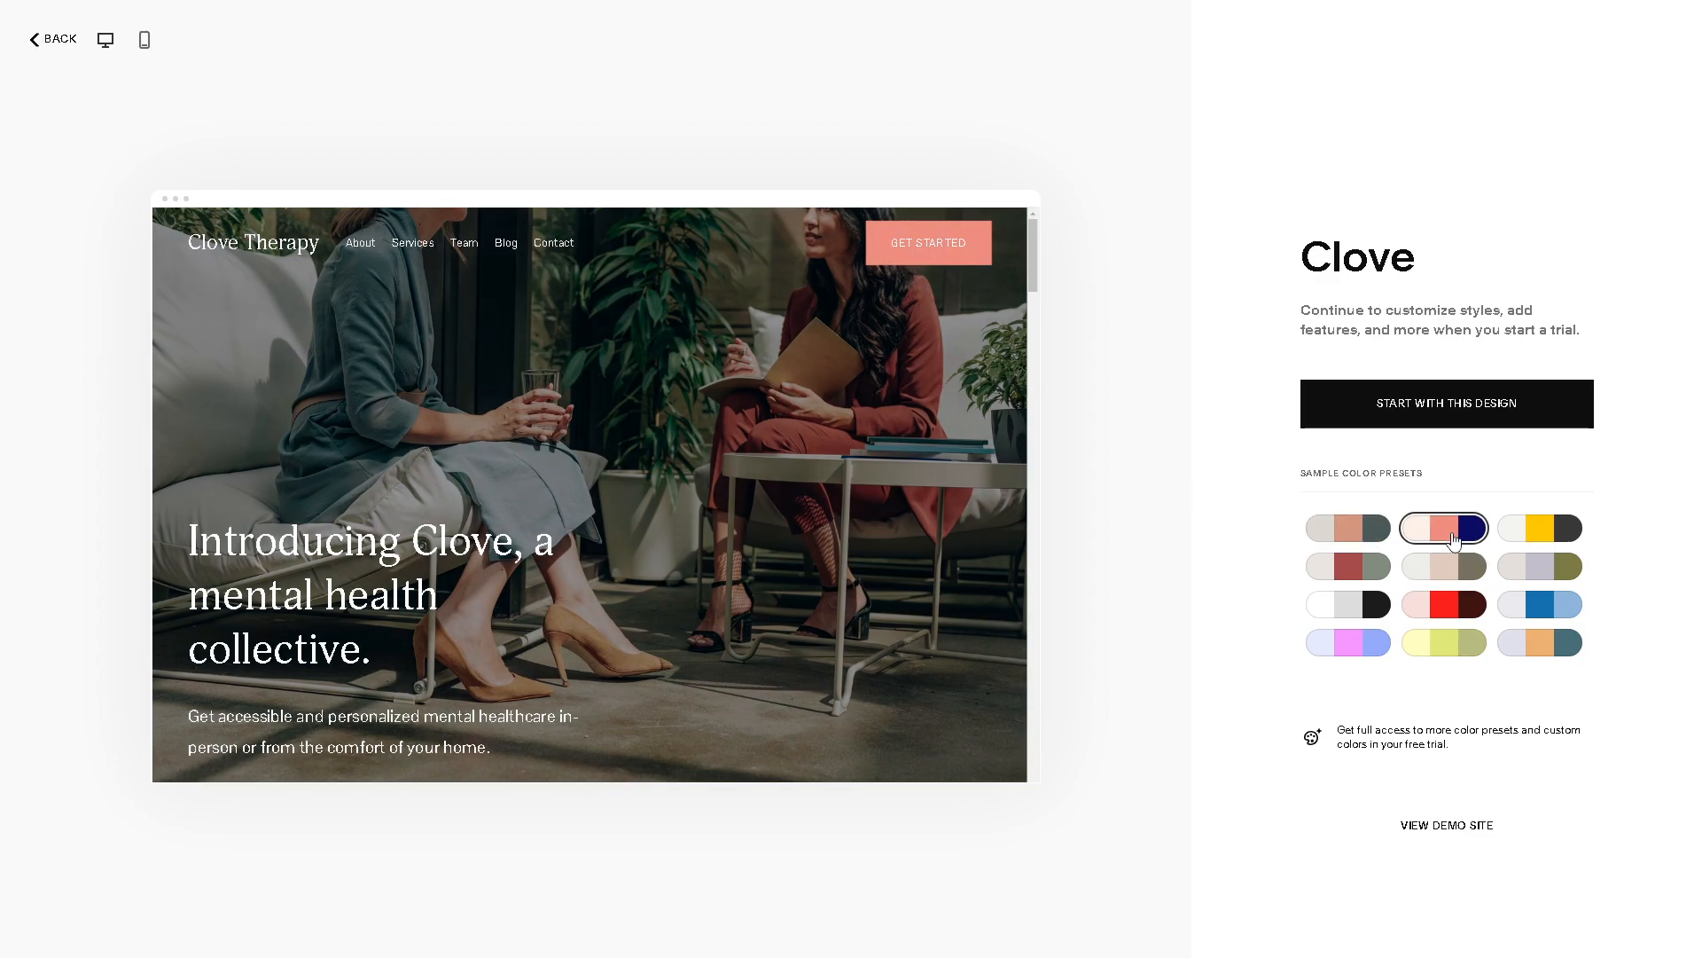
click(1441, 650)
click(1550, 535)
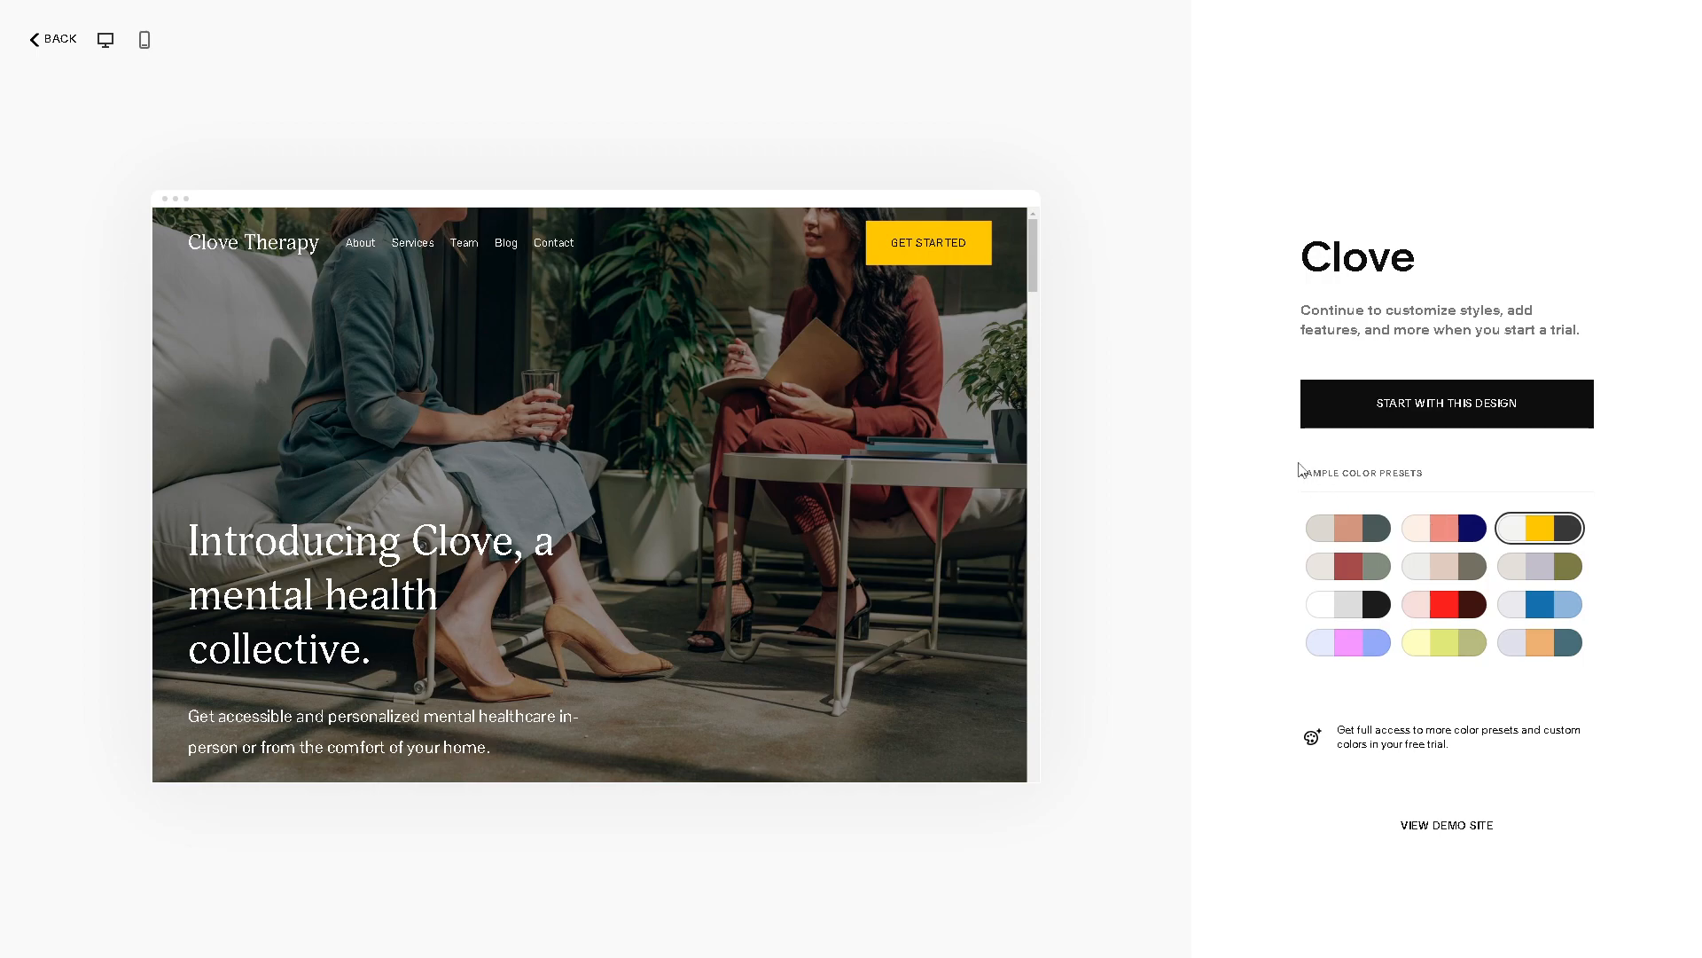
click(1410, 408)
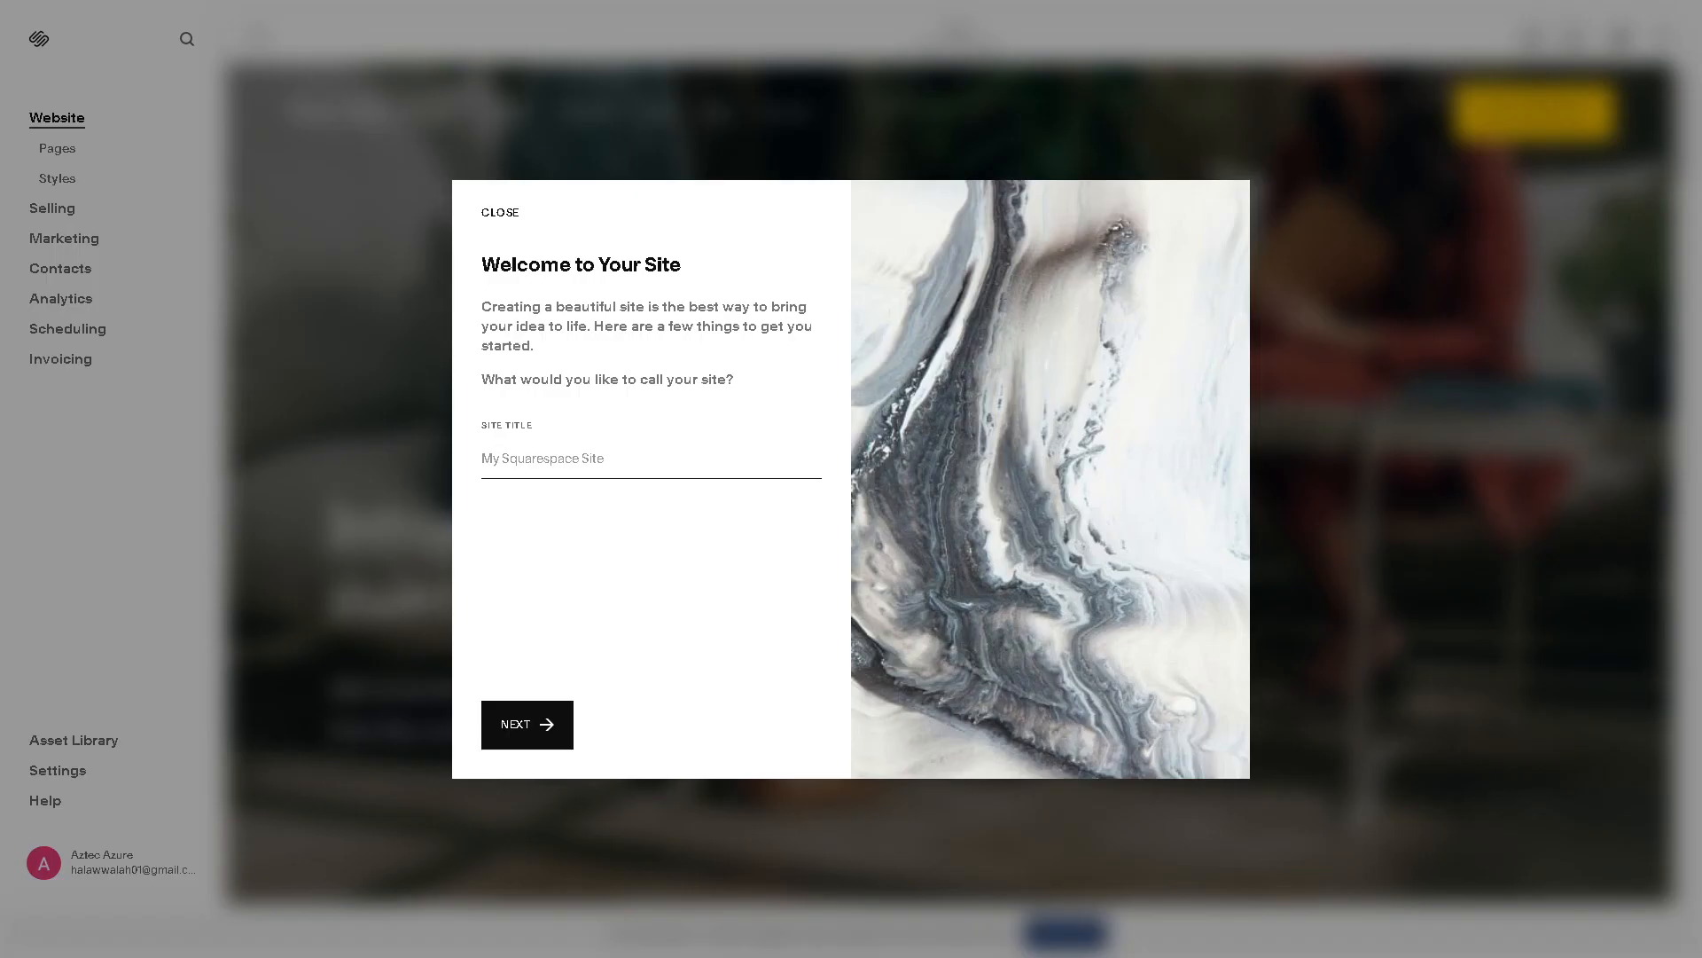
Set the site title to "customize Squarespace blog title font" and go through the remaining welcome pages to finish the introduction
click(512, 458)
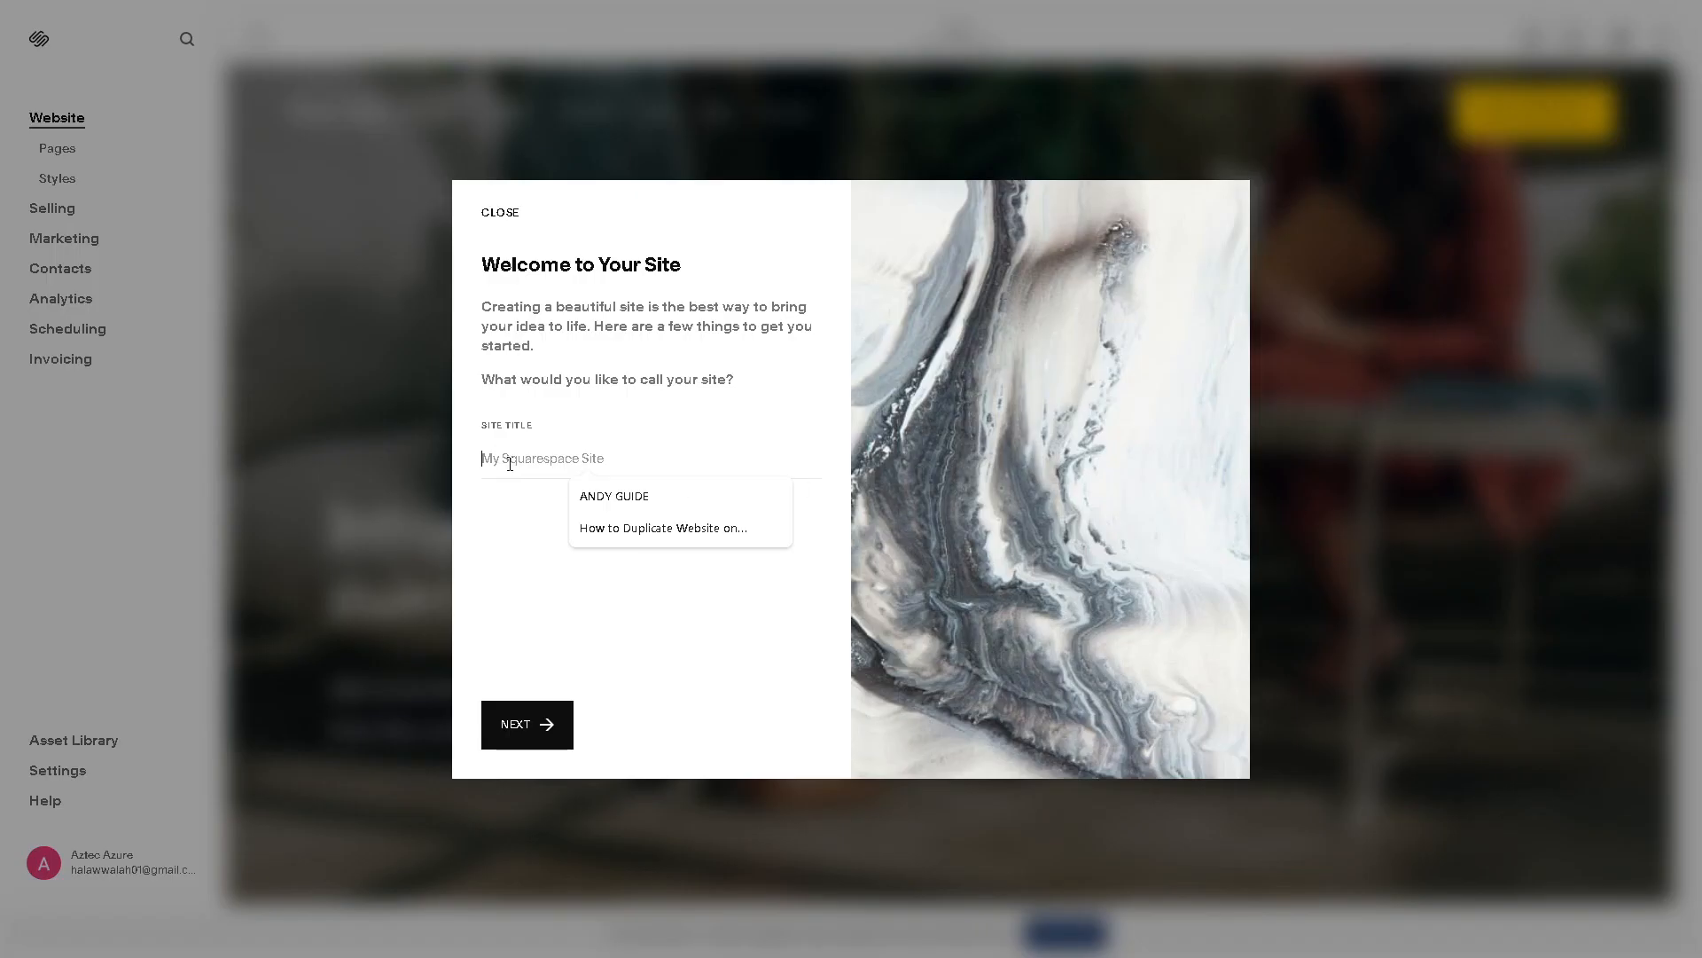
text(customize Squarespace blog title font)
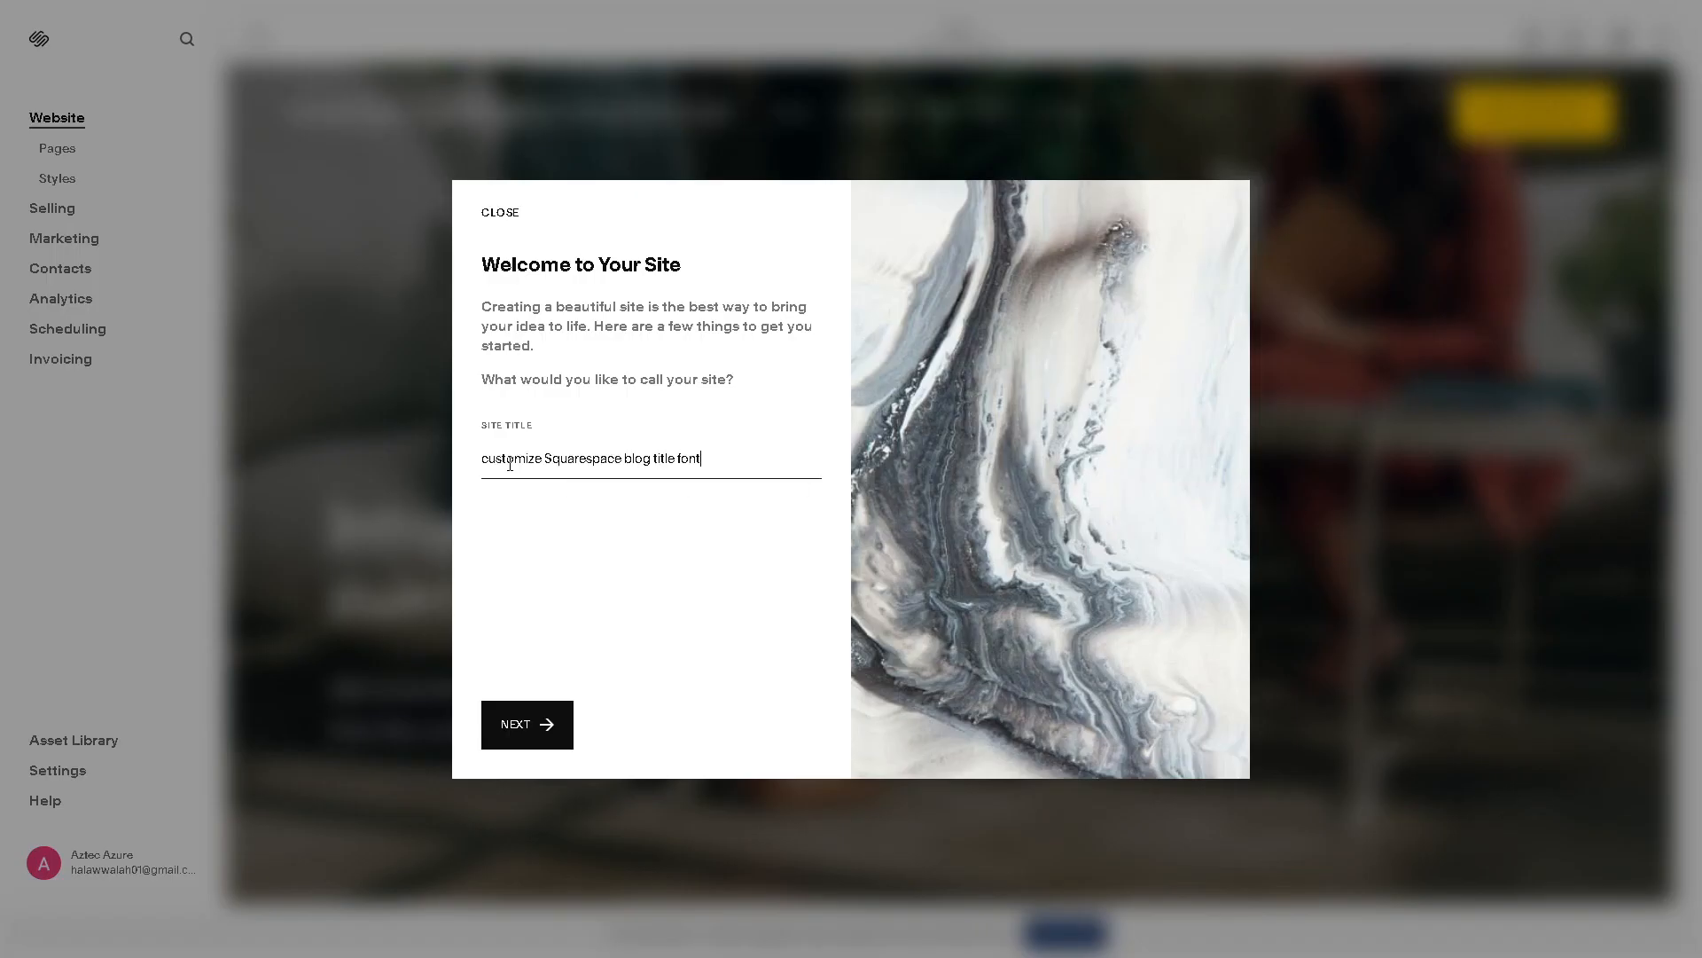
click(520, 737)
click(778, 724)
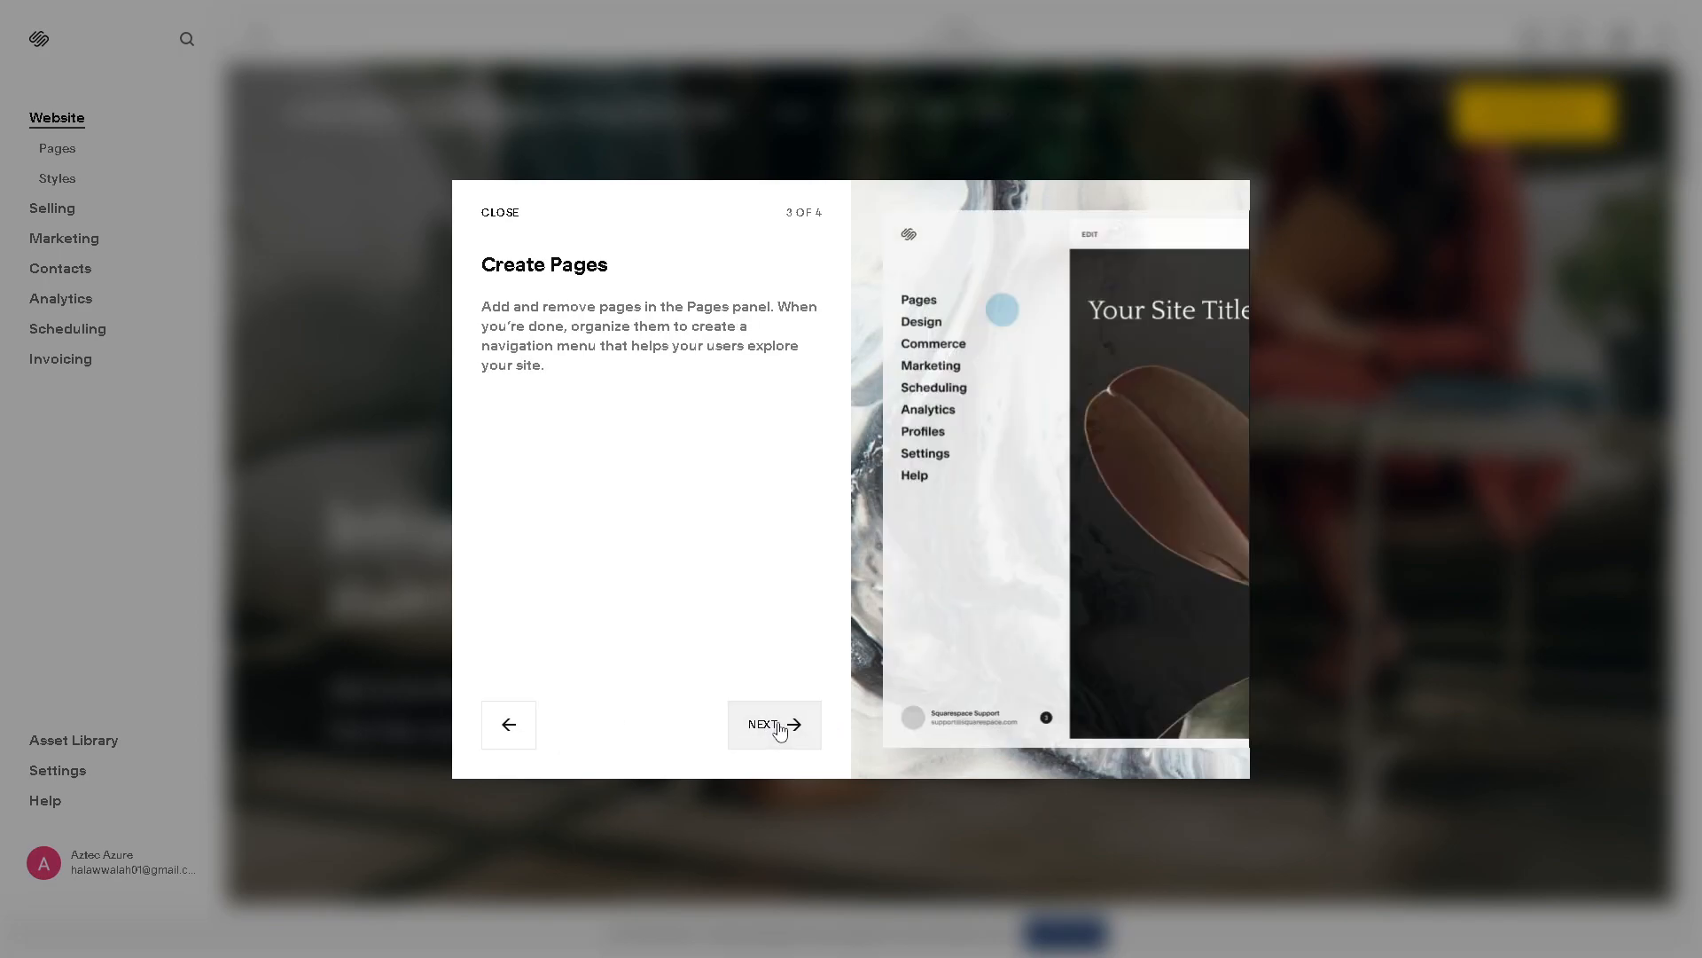
click(778, 727)
click(775, 727)
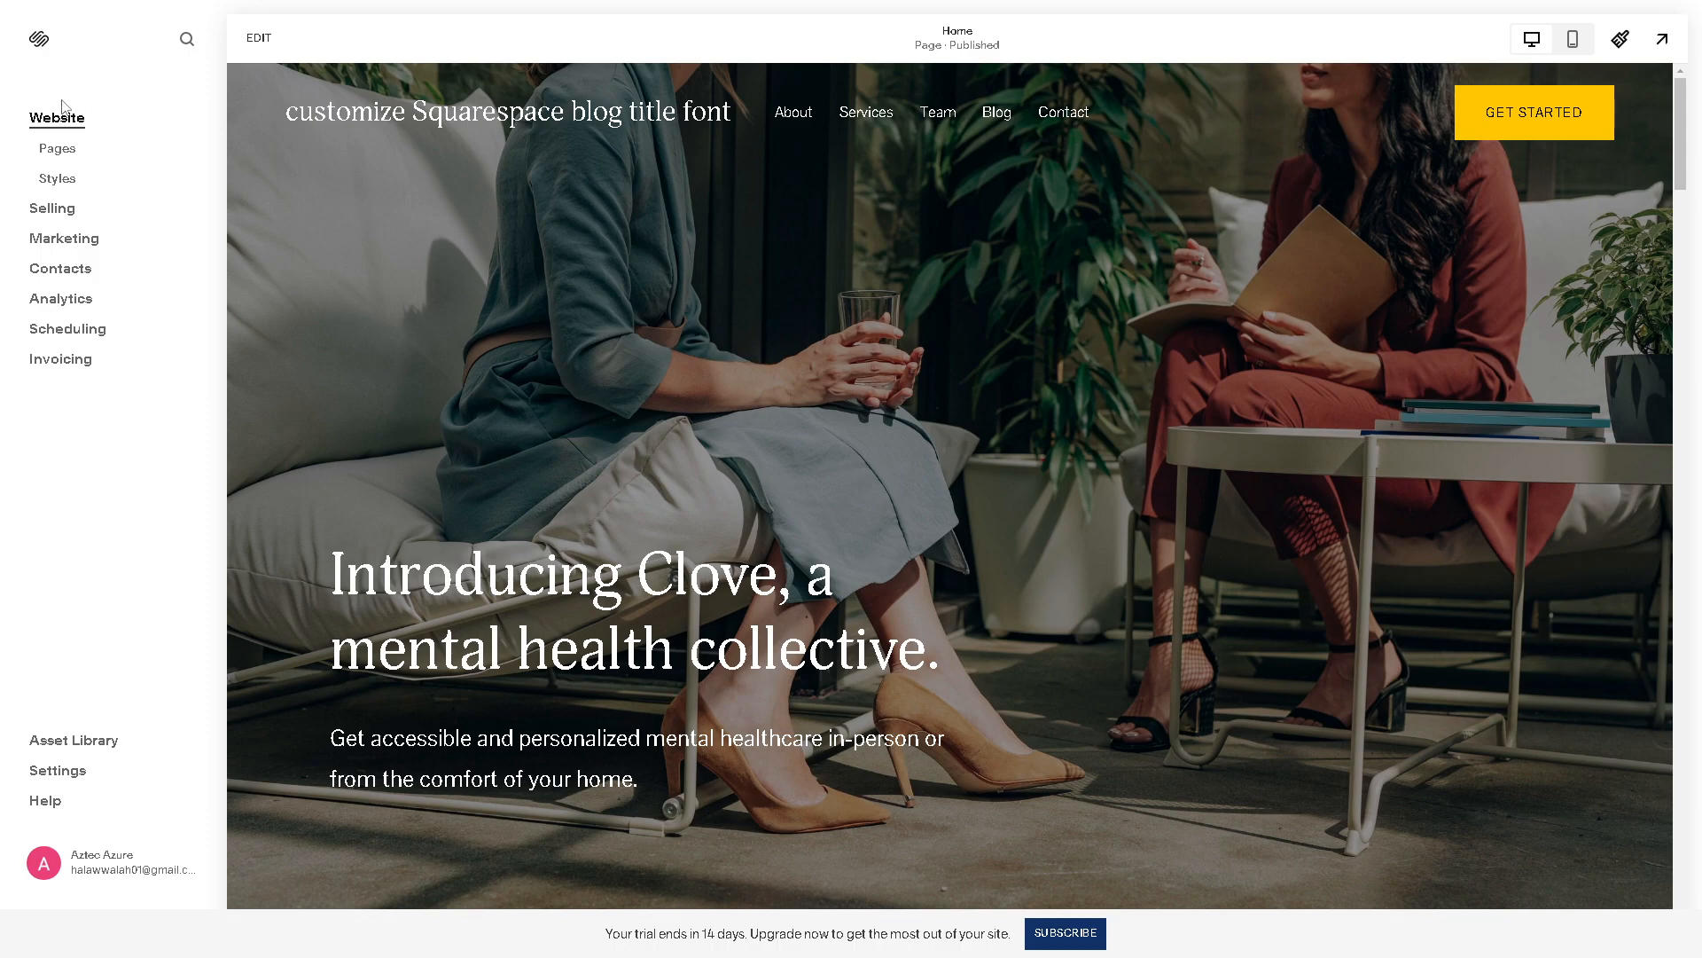
In the website's Custom CSS, enter the comment "Change the blog post title size" and the rule .entry-title {font-size:25px!important}
click(58, 151)
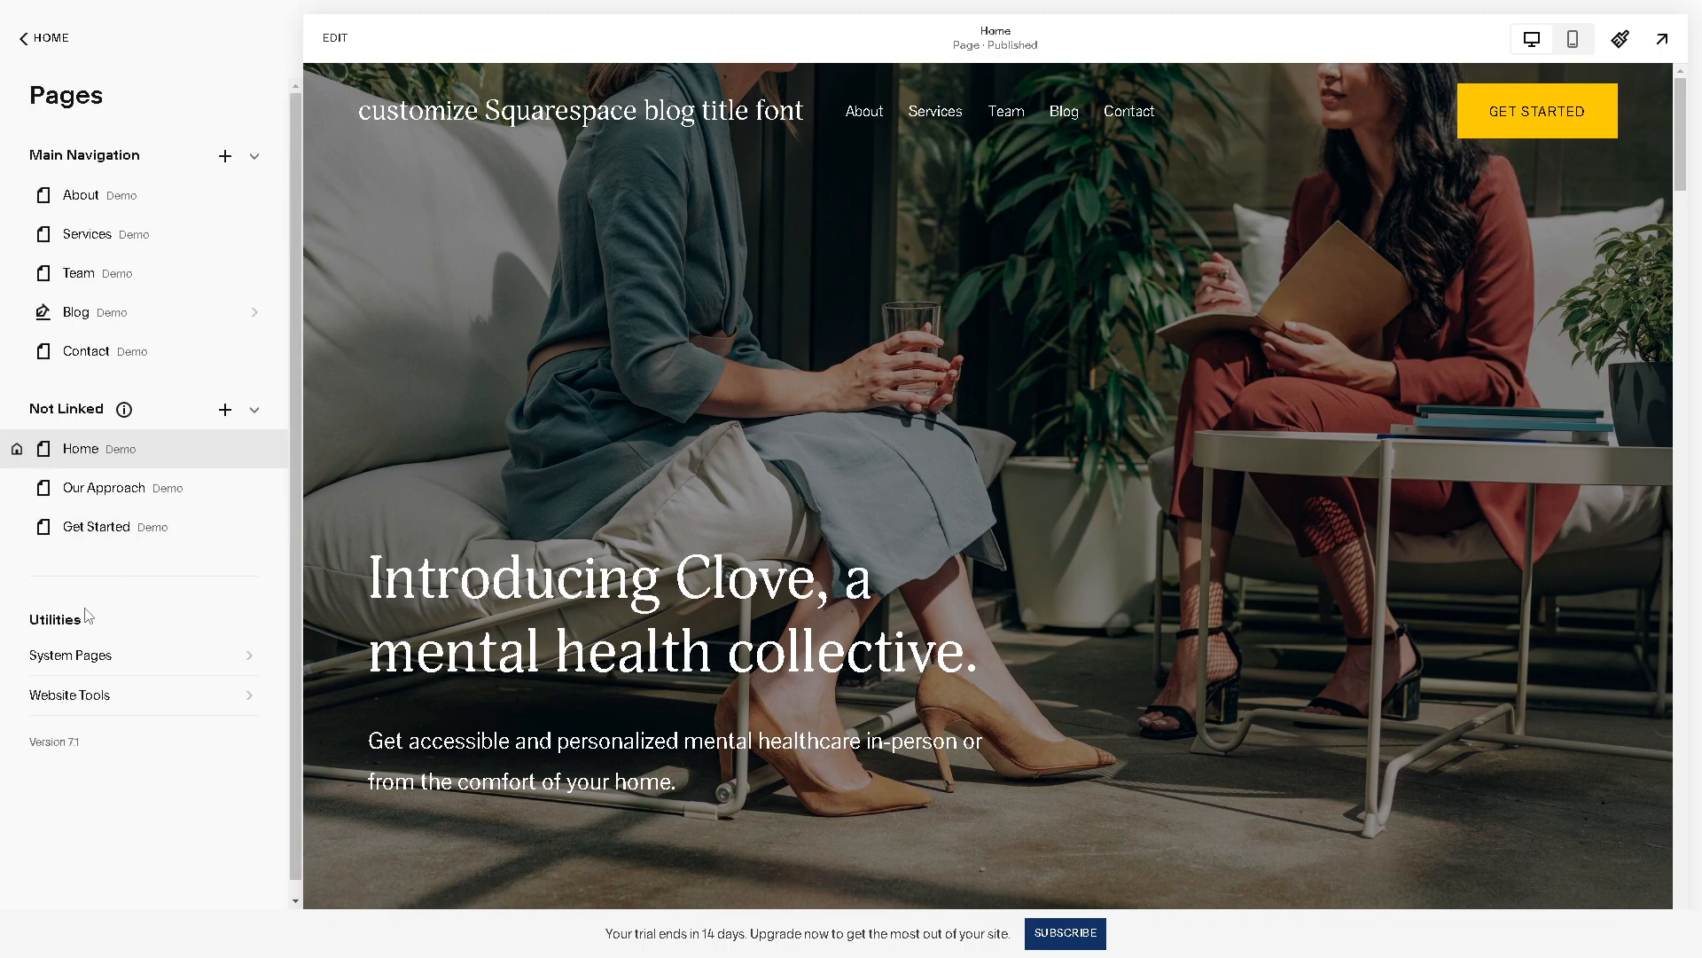
click(104, 696)
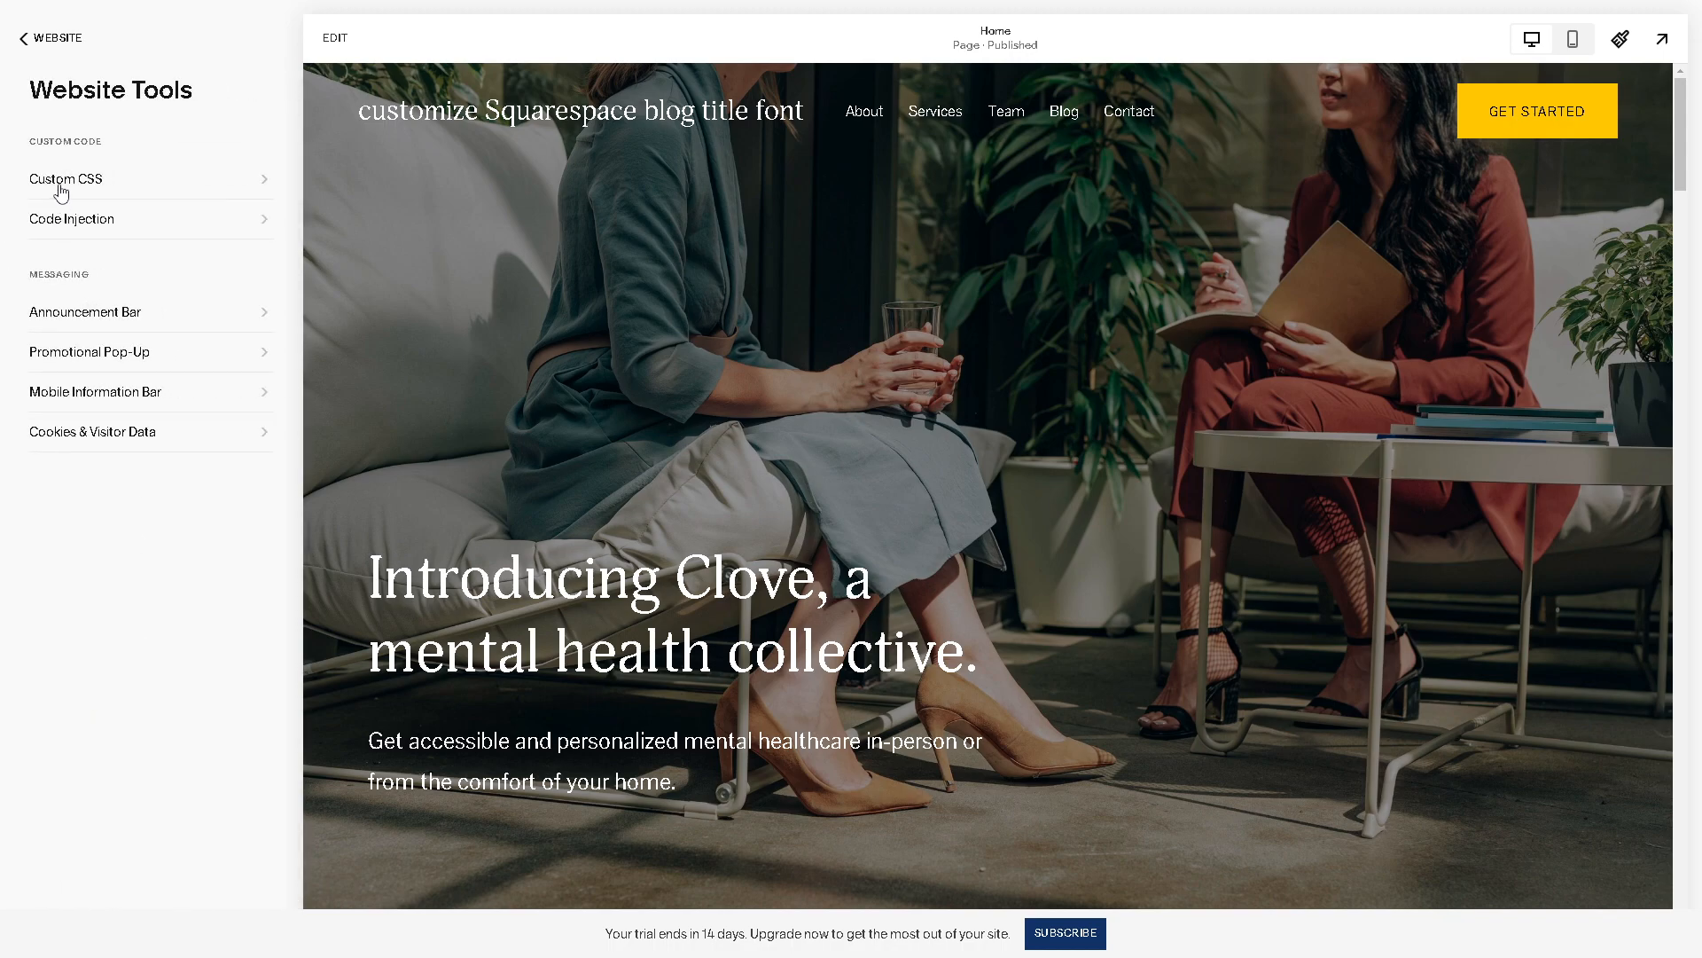
click(60, 186)
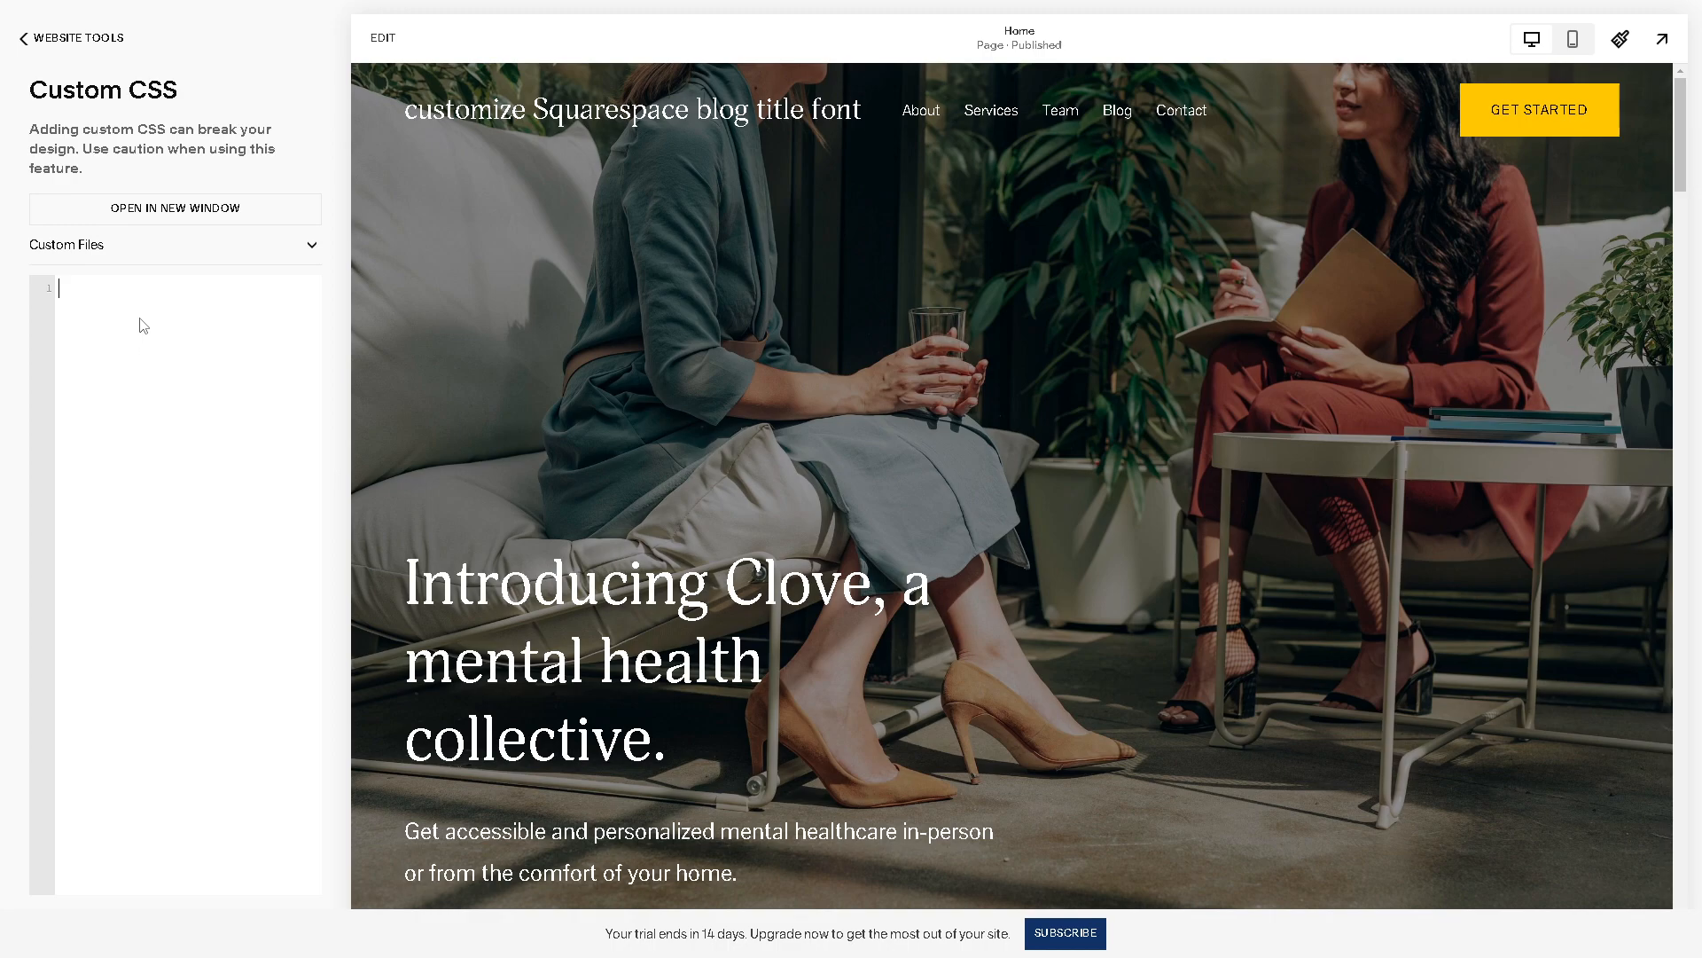
text(/* Change the blog post title size */ .entry-title {font-size:25px!important})
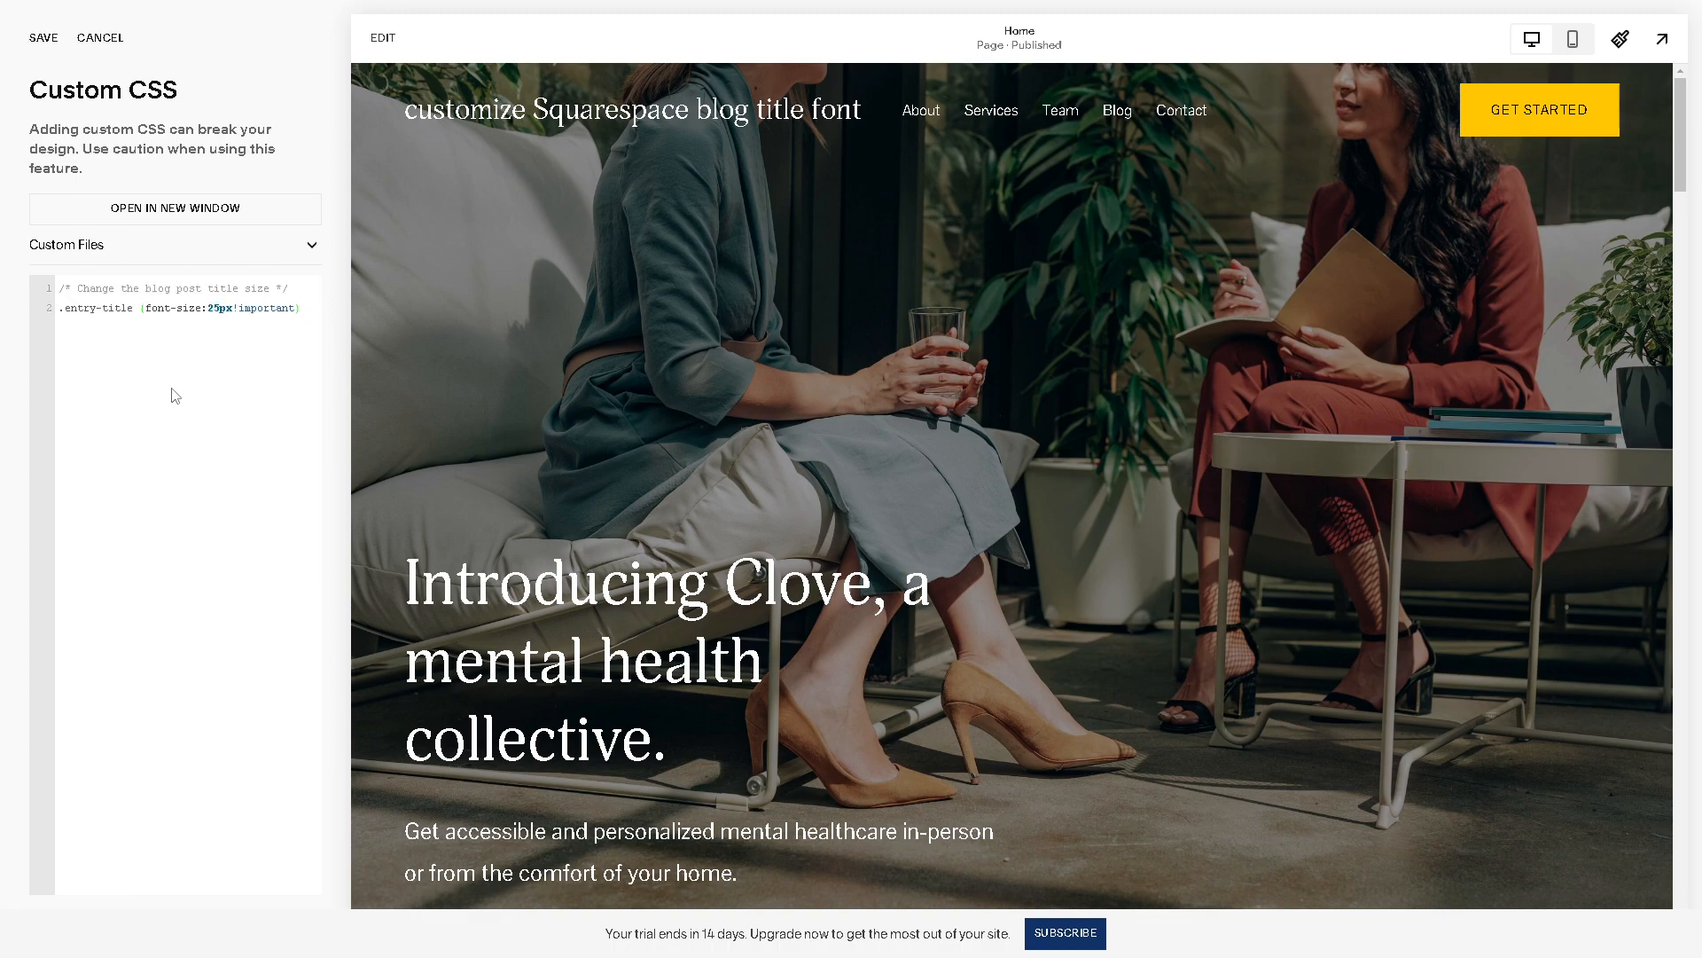
Replace all the custom CSS with .entry-title {color:#50bdb8!important} and expand the custom files section
key(ctrl+a)
text(.entry-title {color:#50bdb8!important})
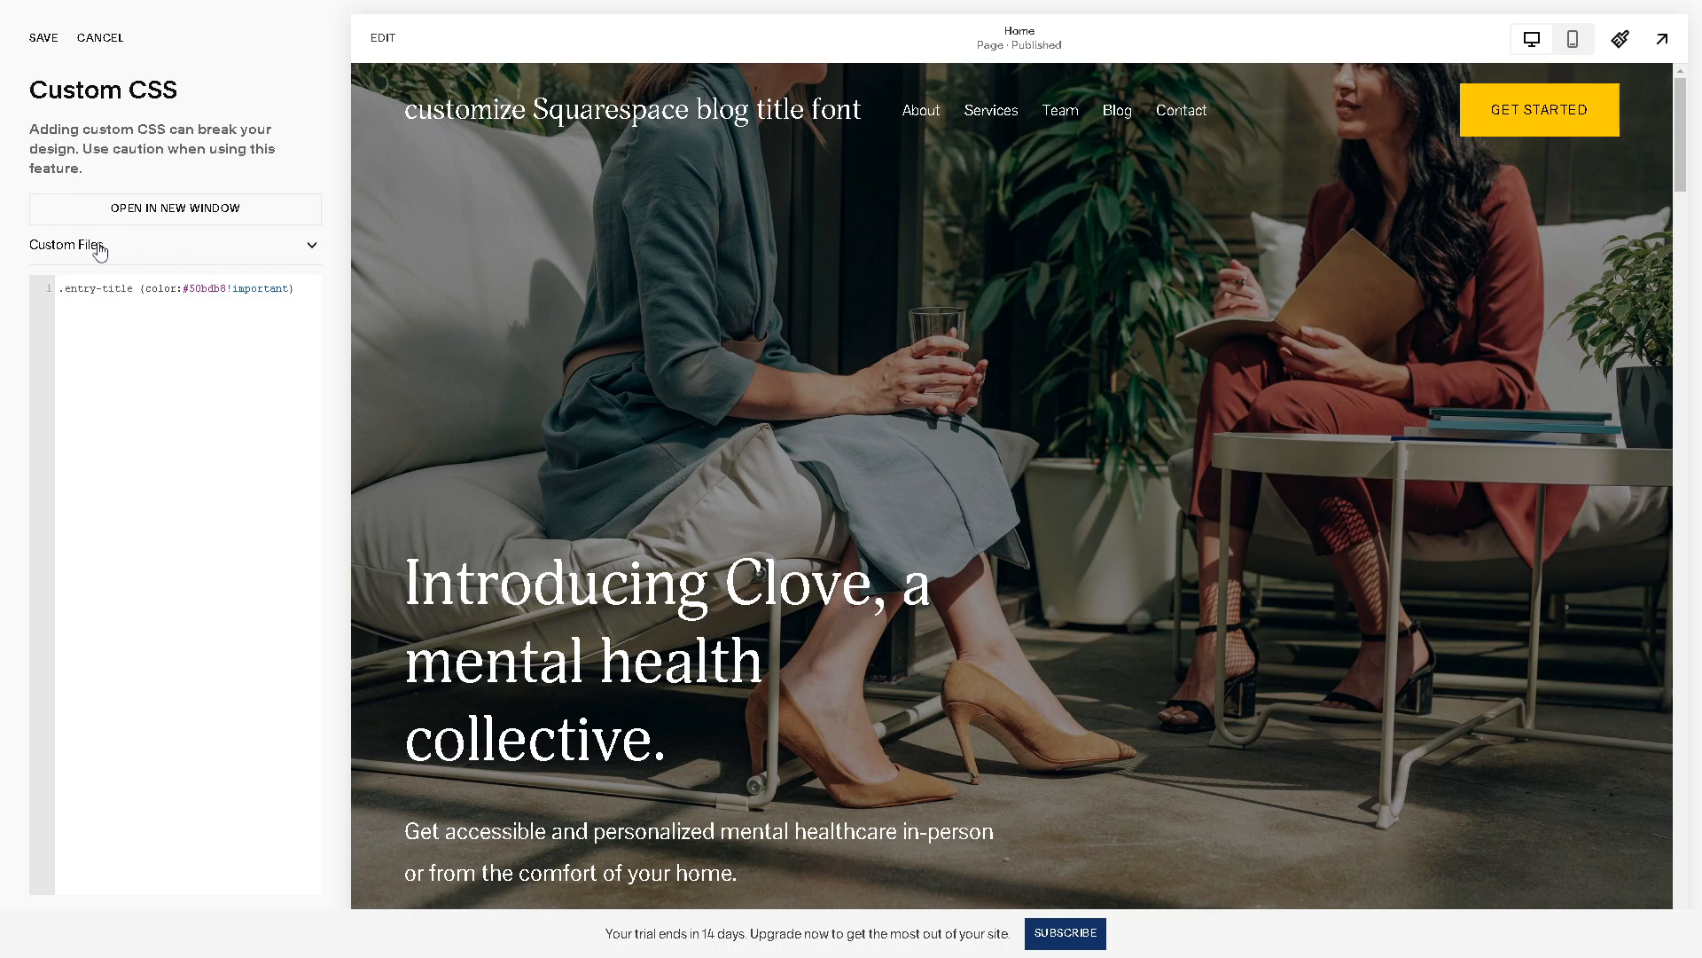
click(272, 256)
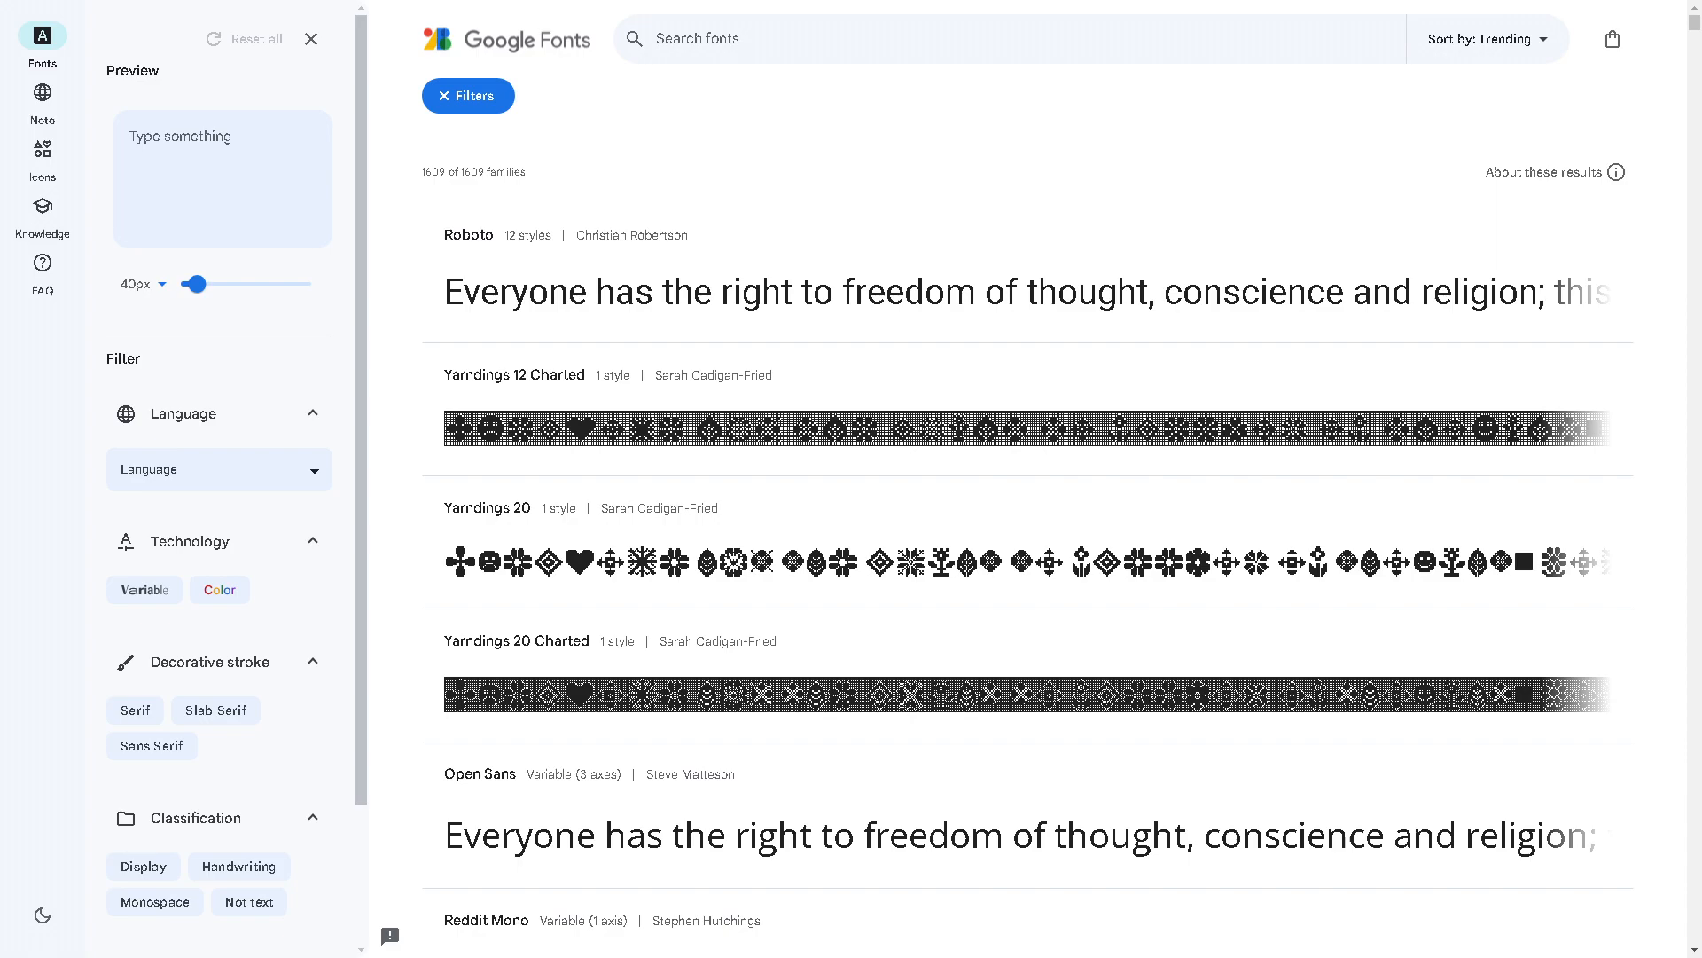
Browse the trending font families on Google Fonts and open the Rubik Scribble font page
scroll(647, 521, down, 2)
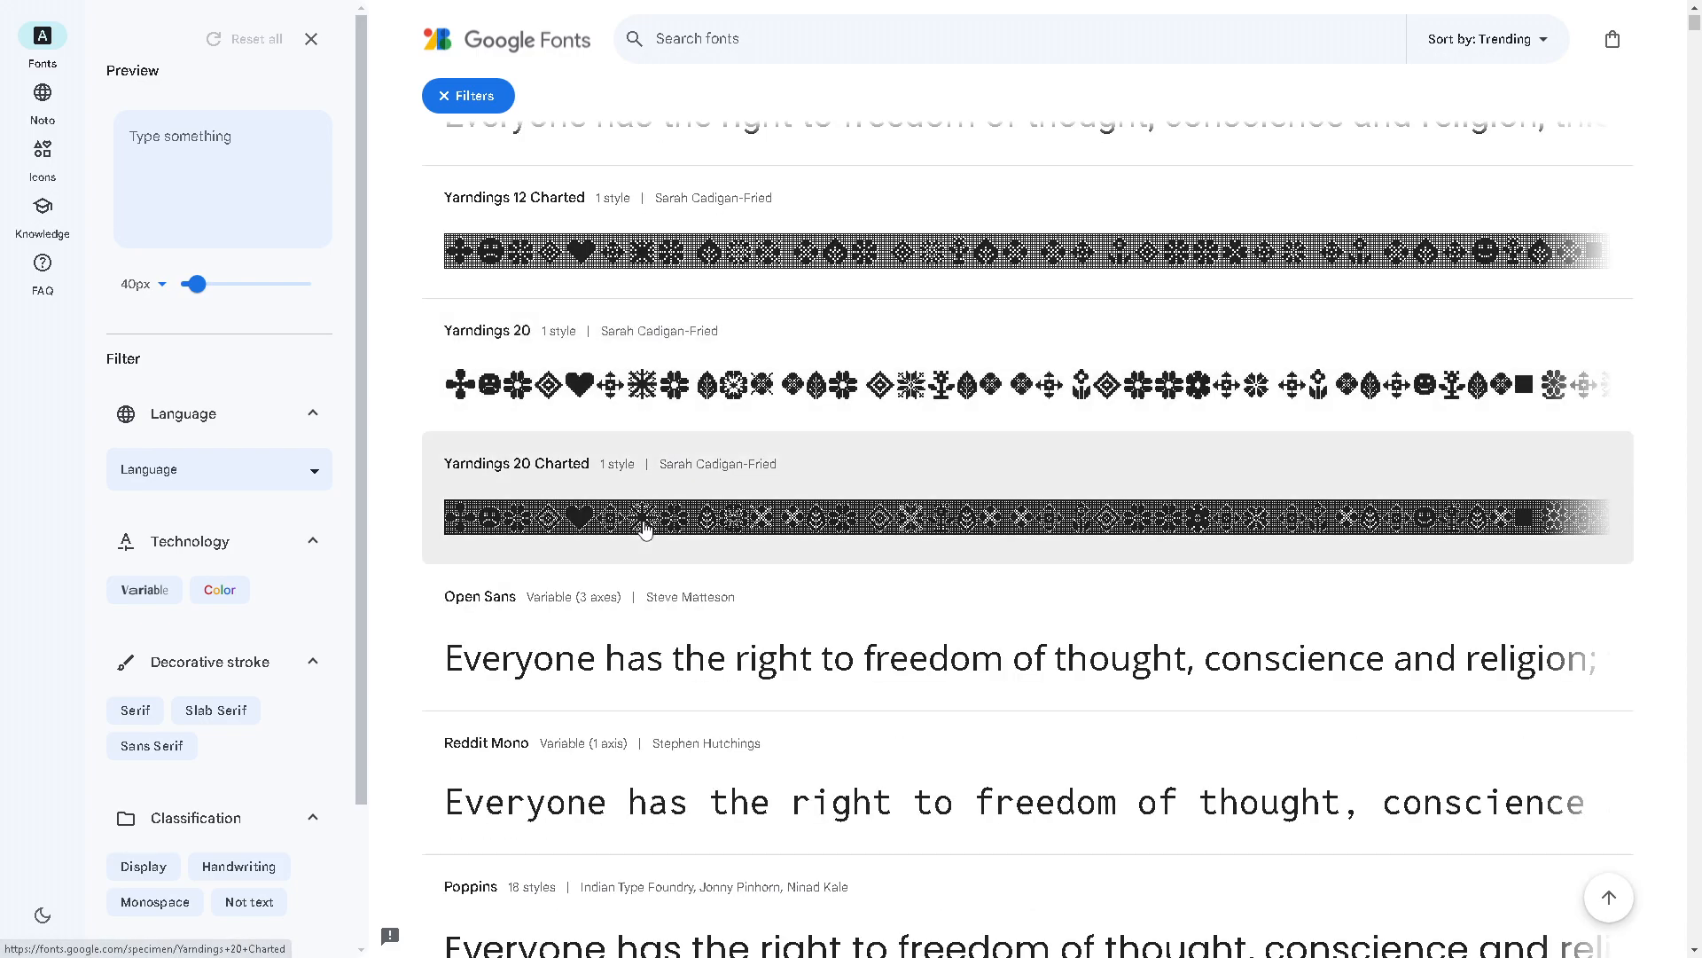
scroll(647, 565, down, 4)
scroll(647, 564, down, 6)
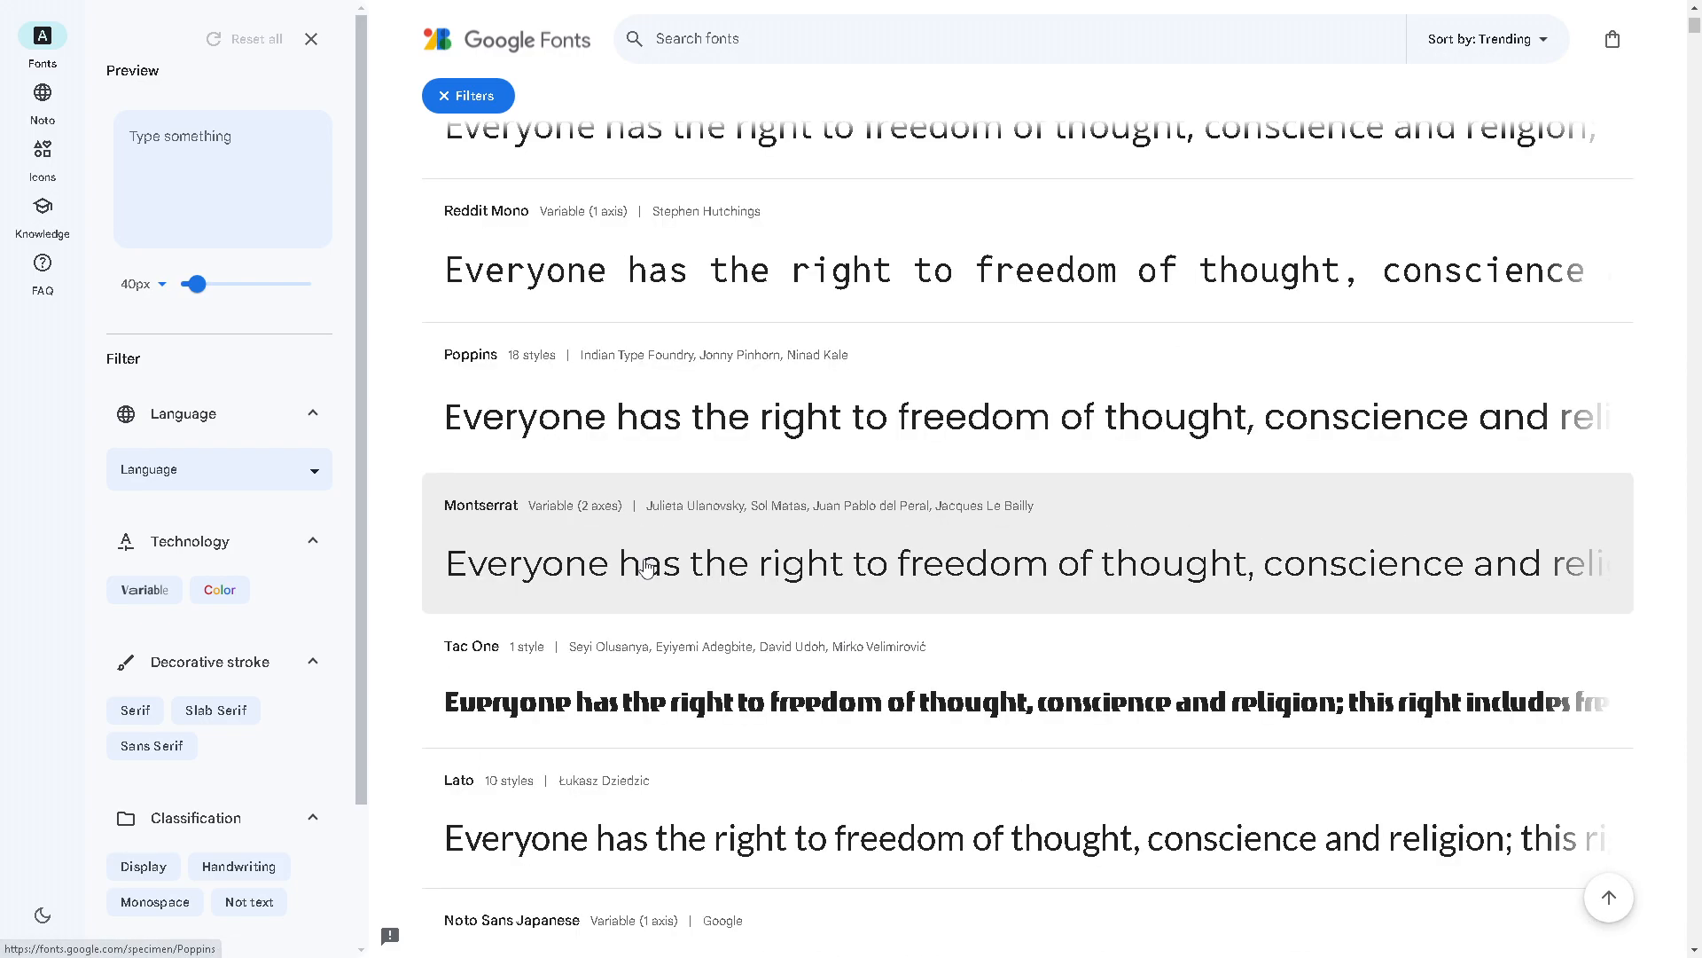
scroll(661, 571, down, 3)
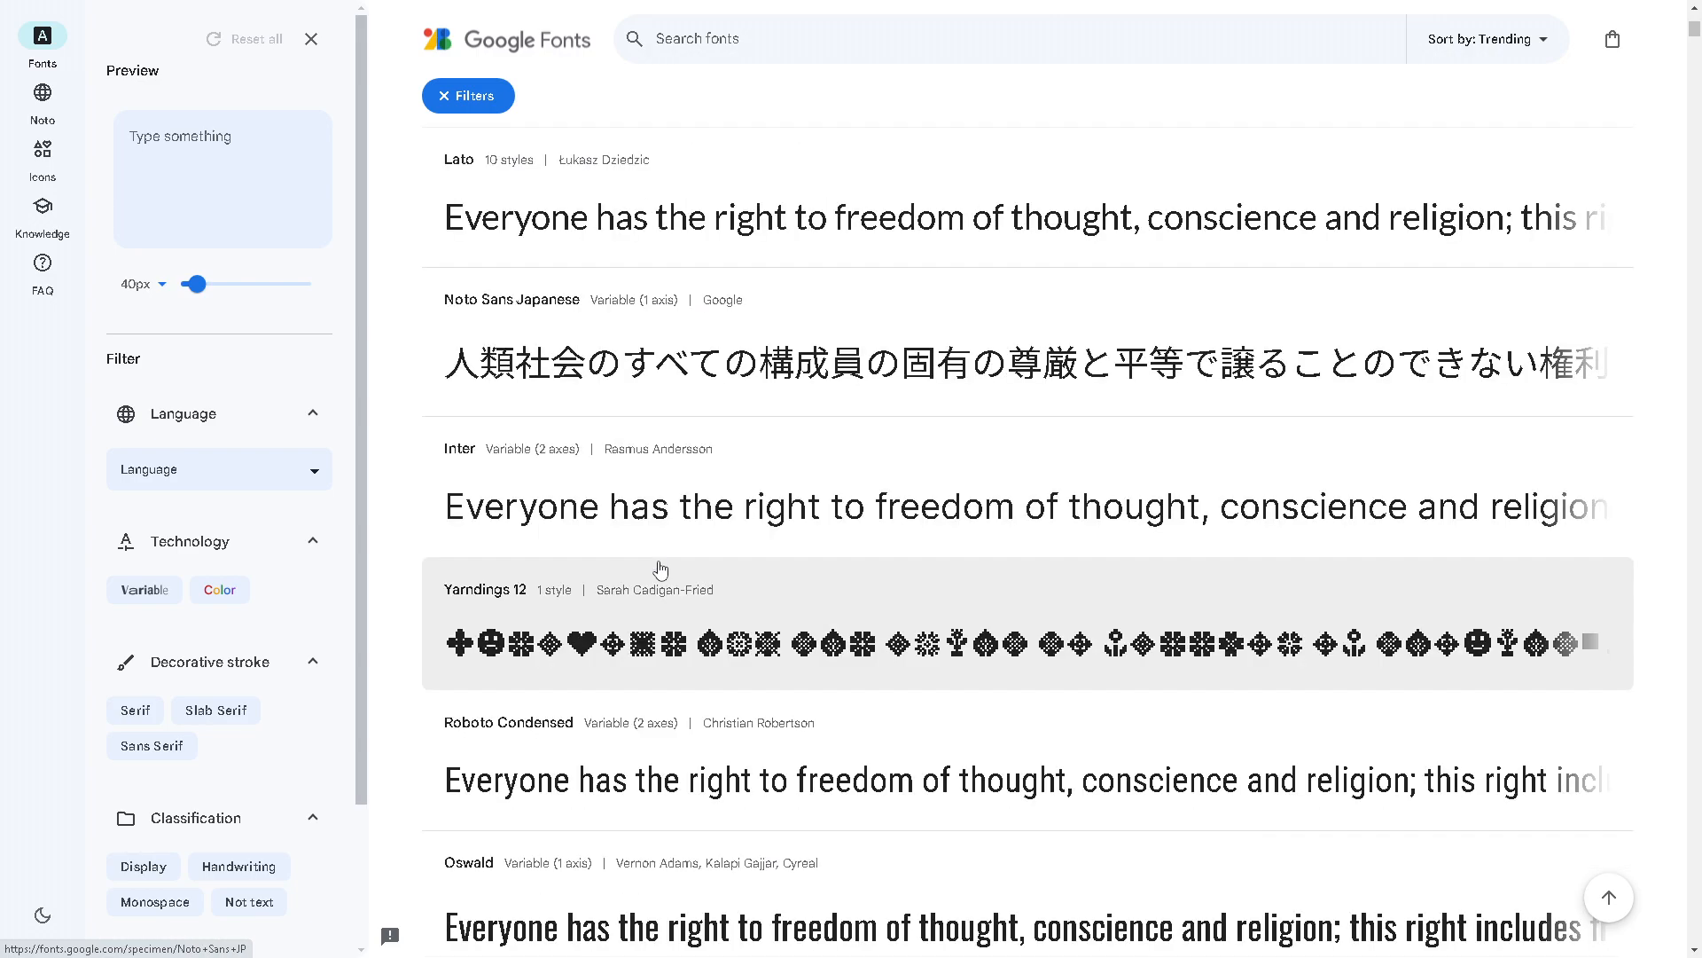
scroll(661, 570, down, 3)
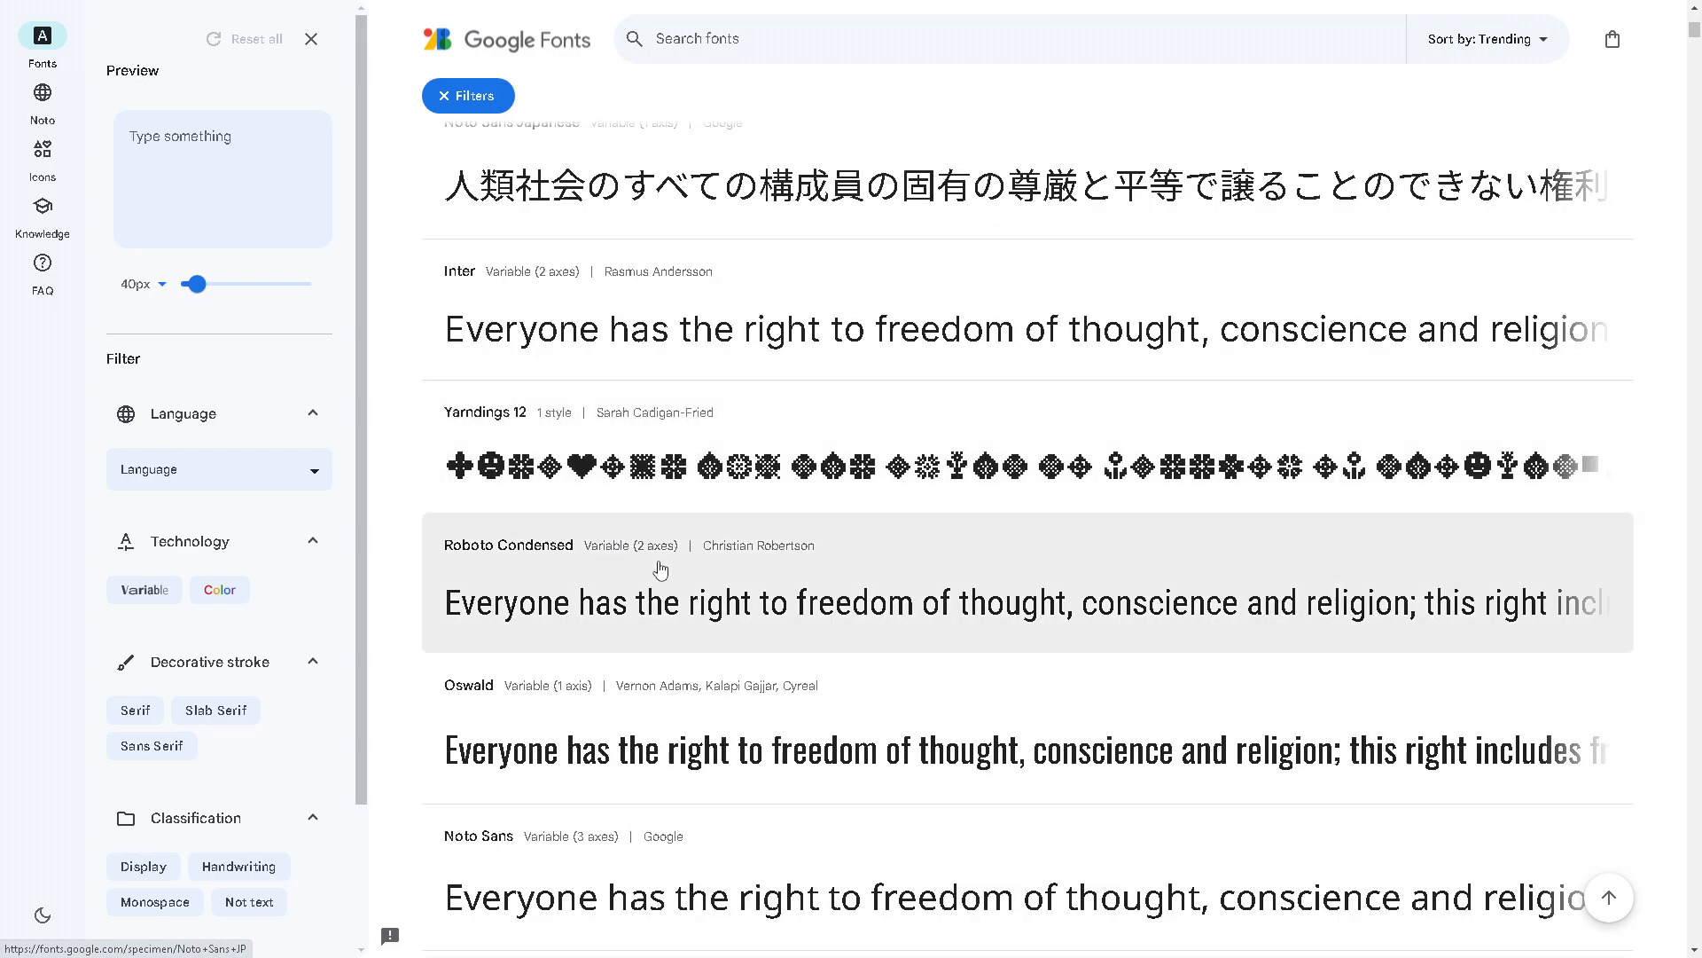
scroll(661, 570, up, 7)
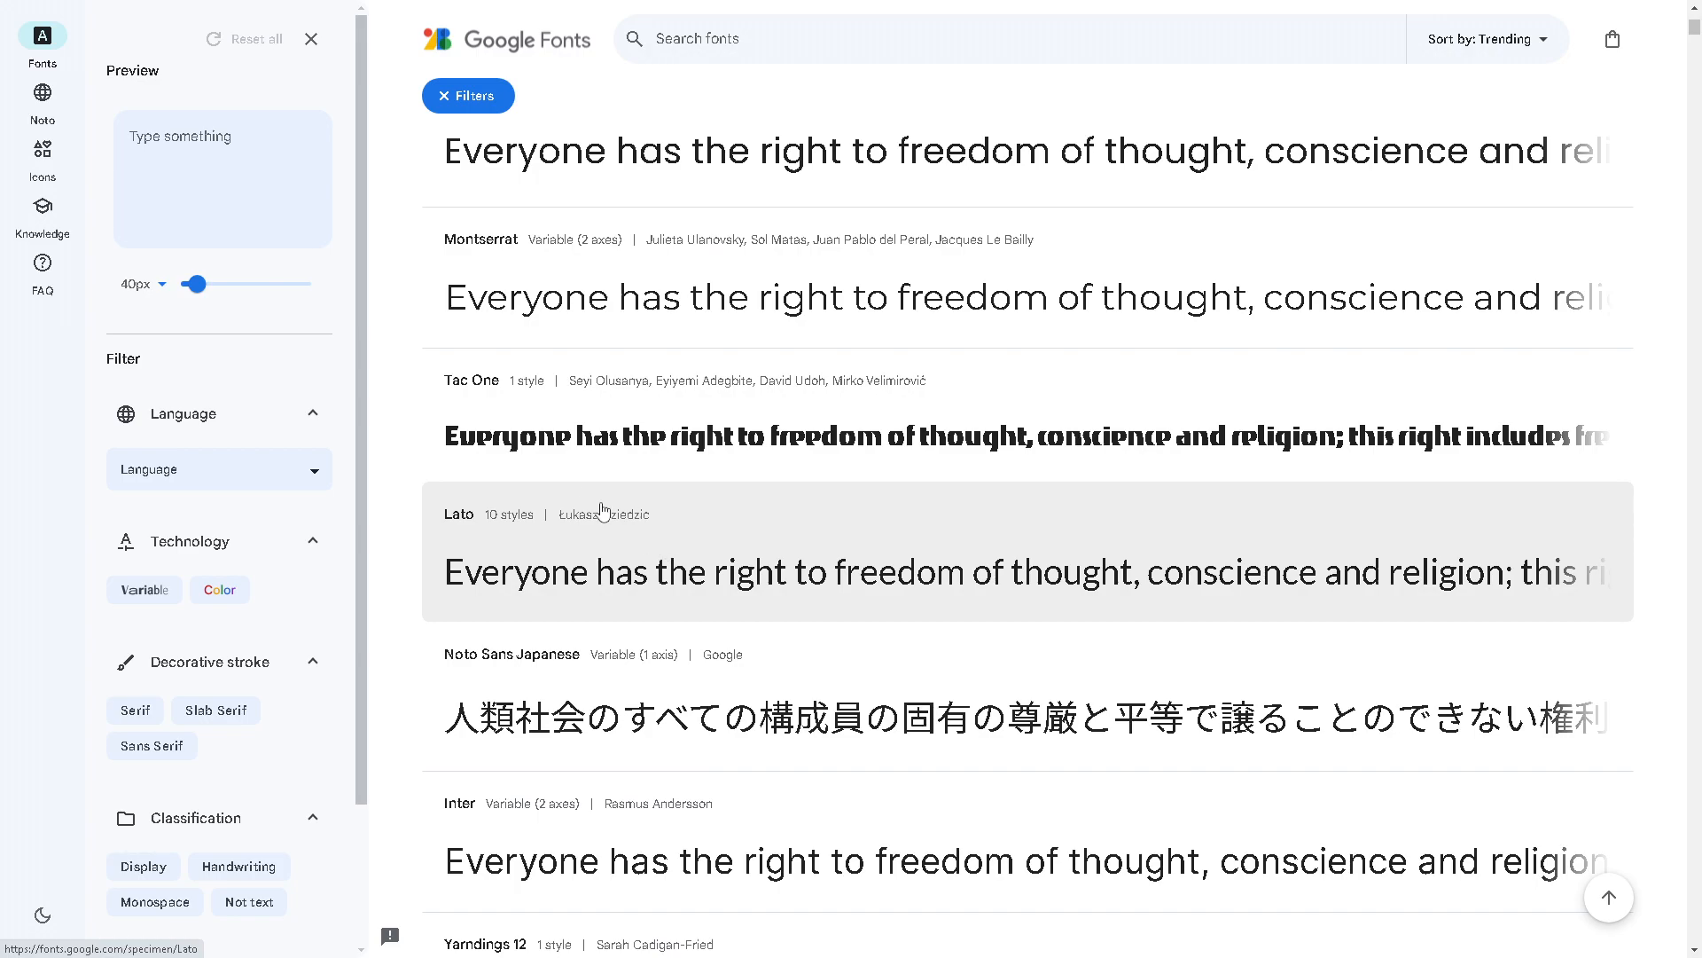
scroll(609, 700, up, 11)
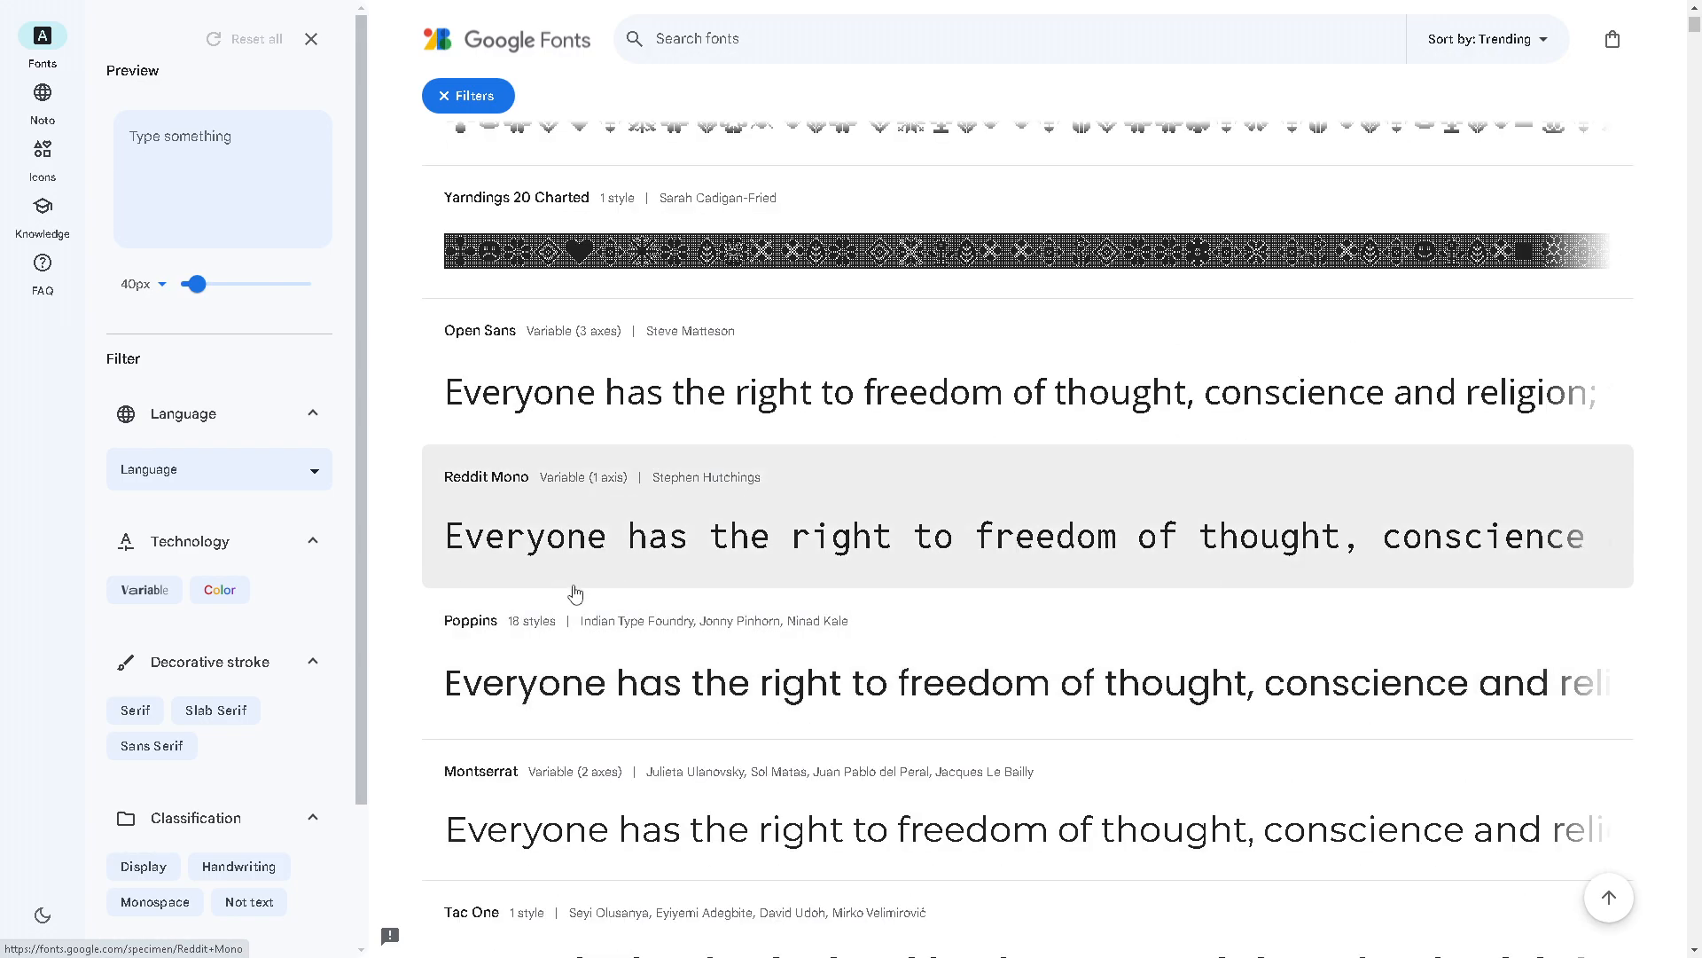
scroll(543, 493, down, 13)
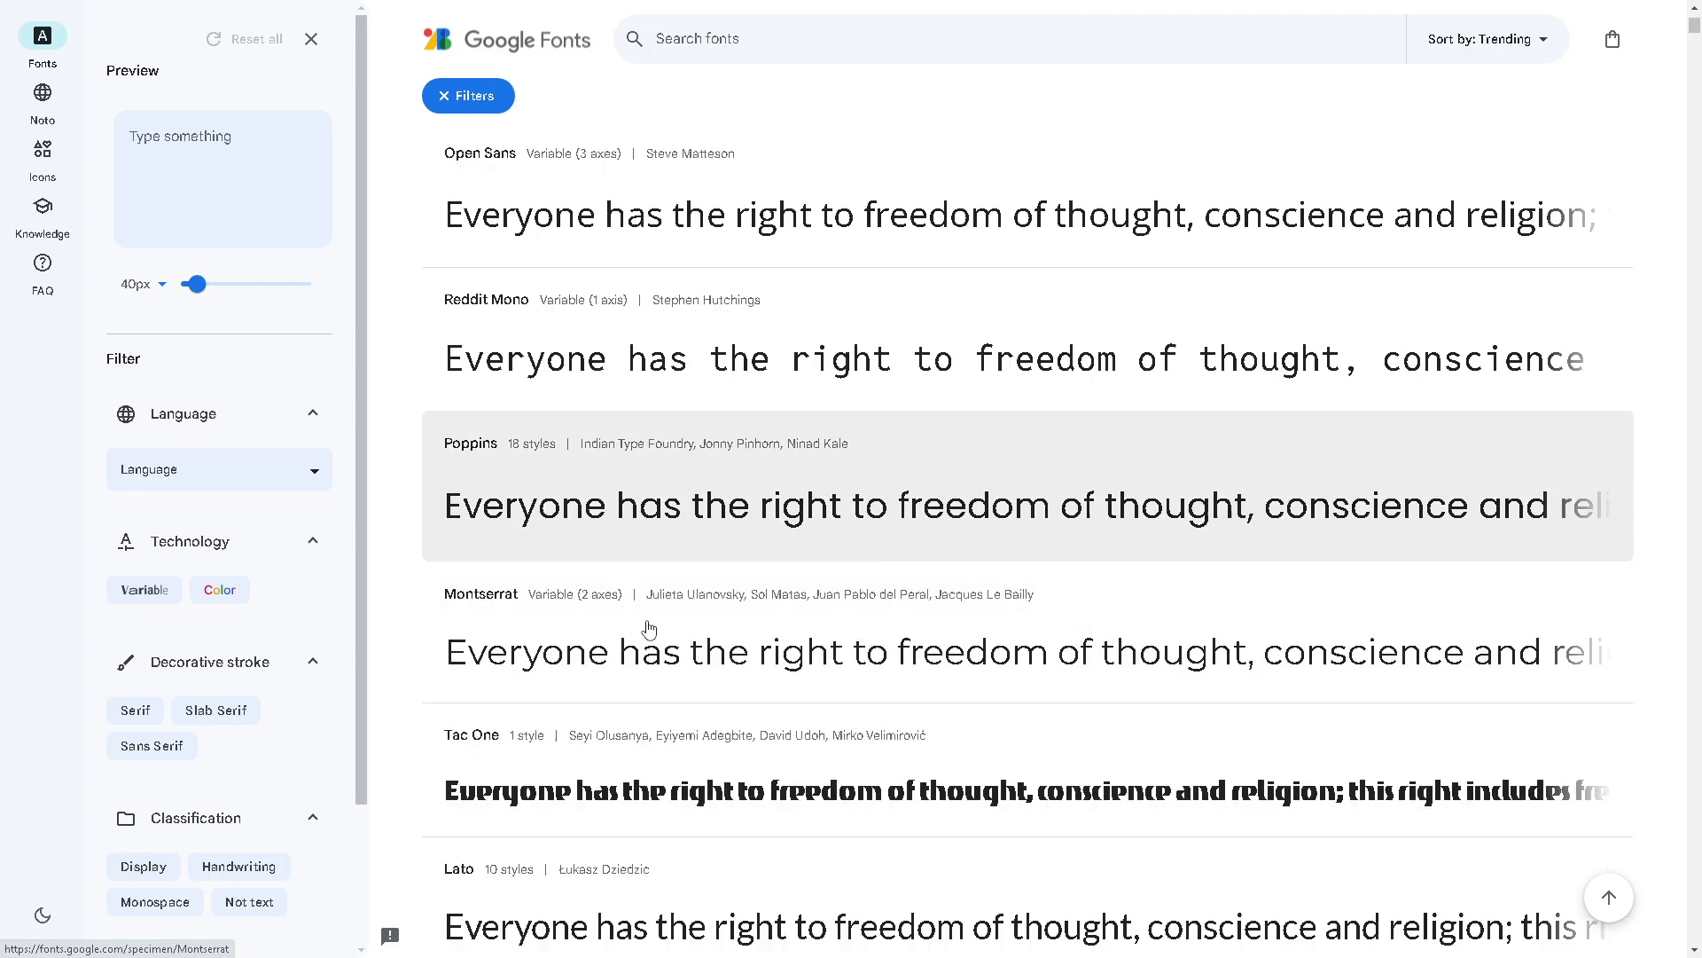
scroll(641, 654, down, 14)
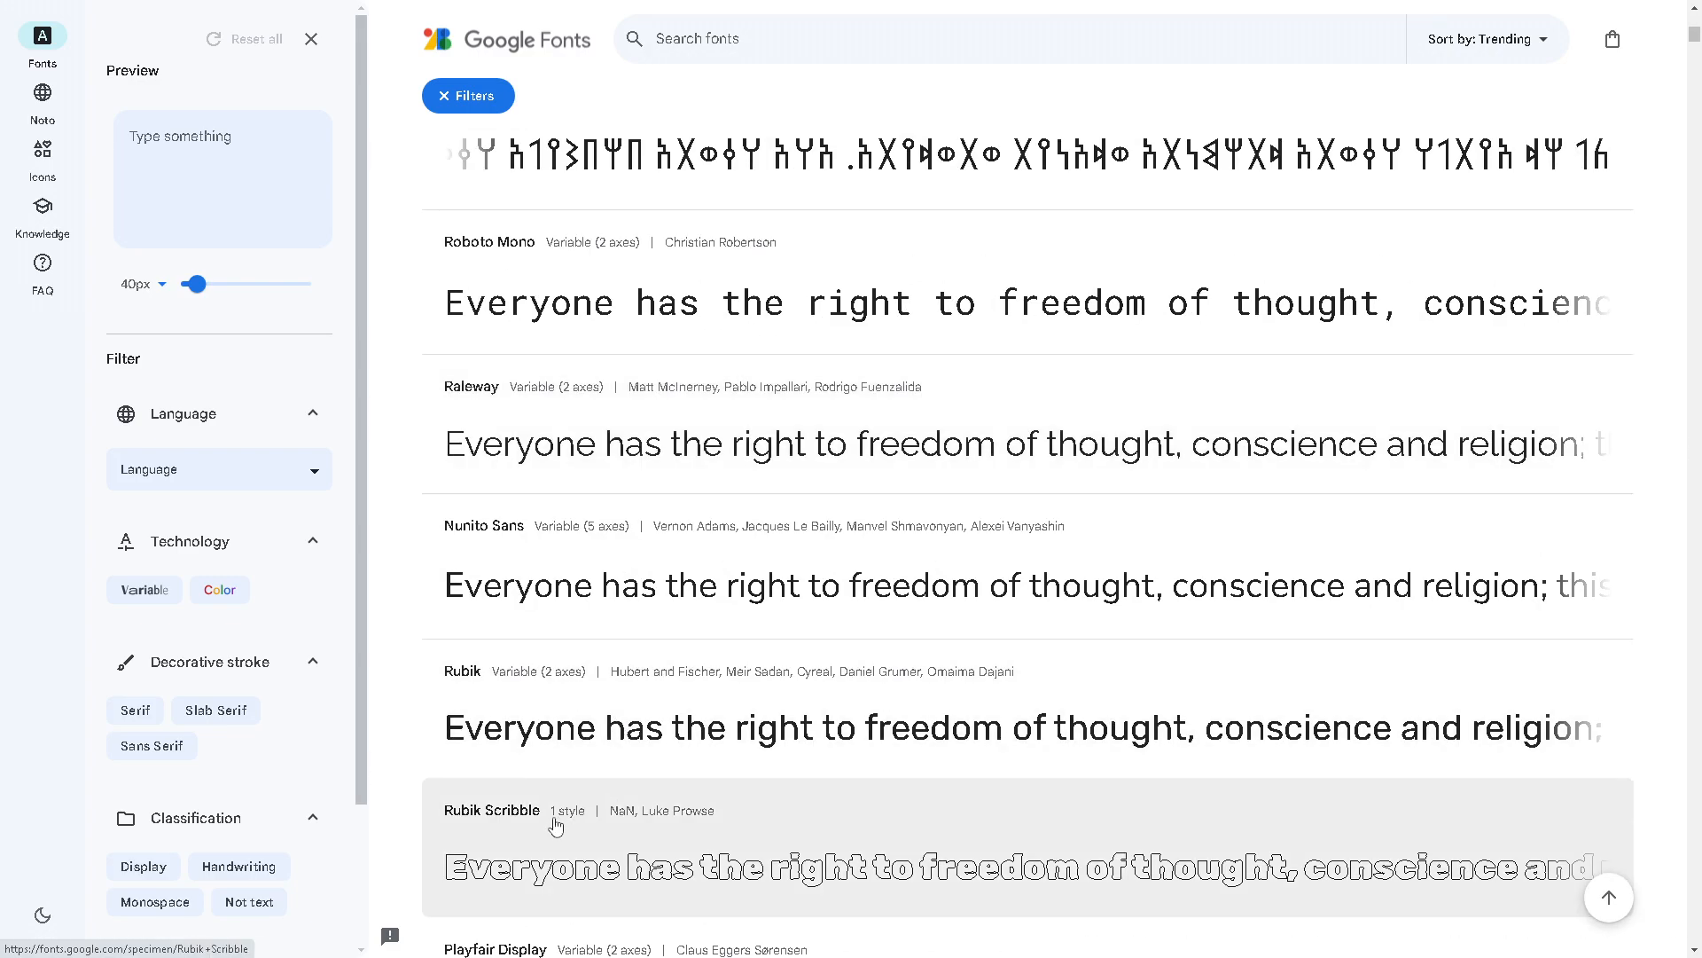
click(547, 853)
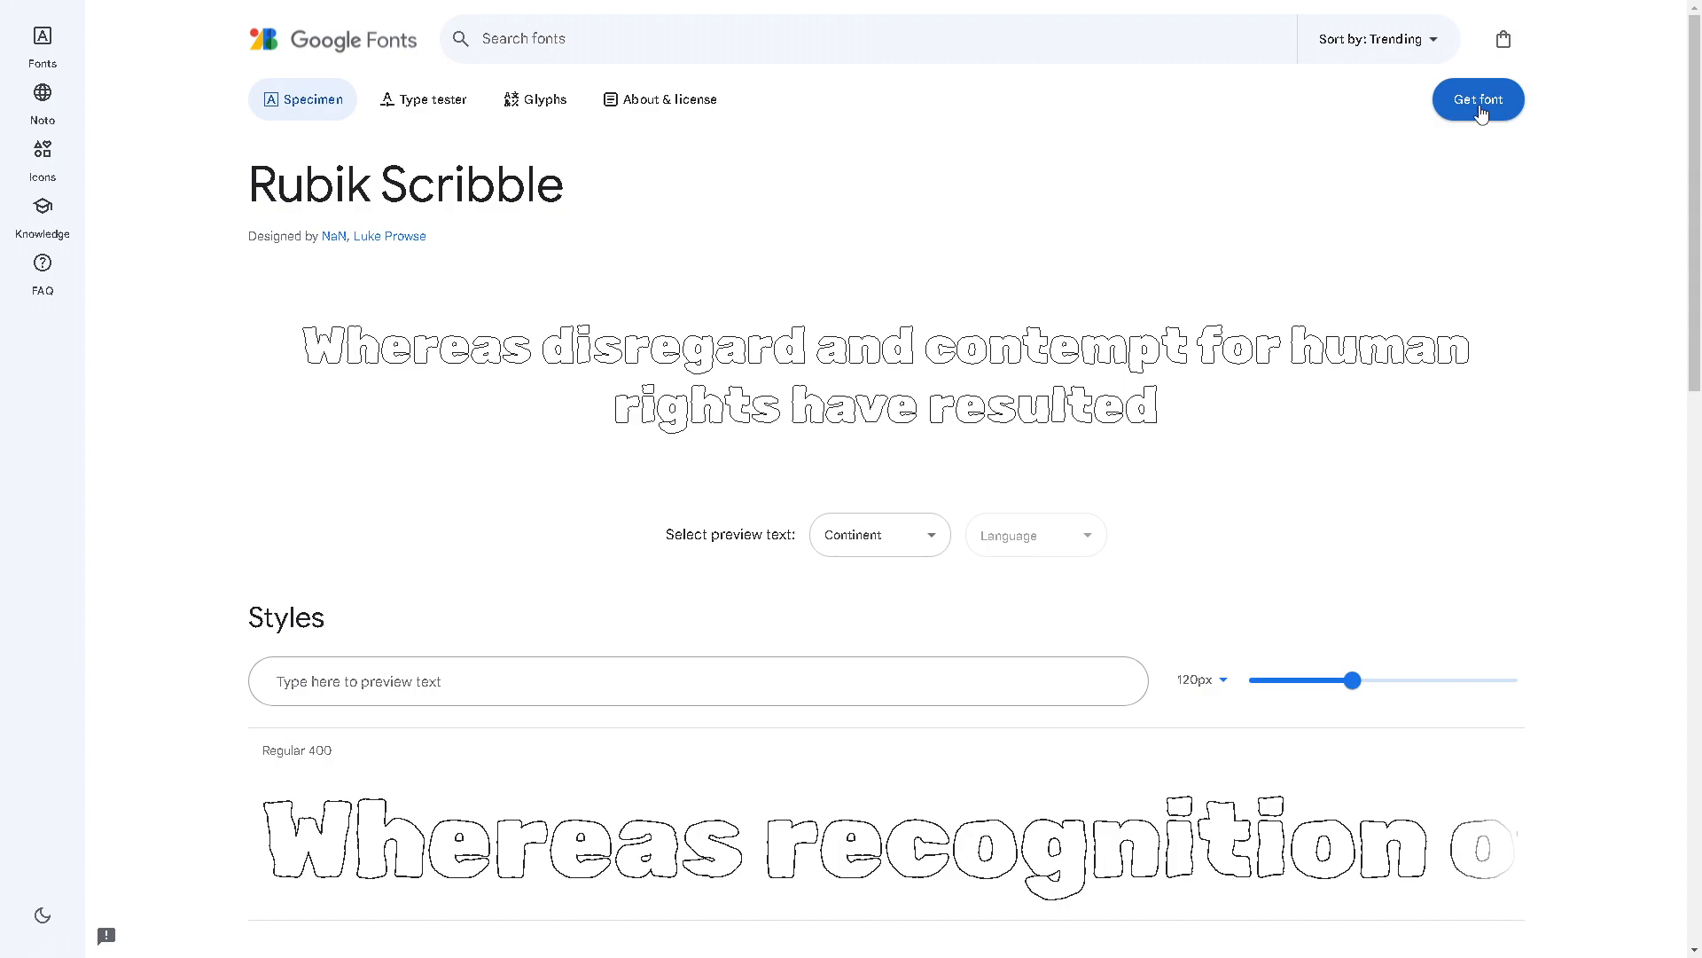
Select the Rubik Scribble font, view its web embed code and copy its CSS class code
click(1479, 101)
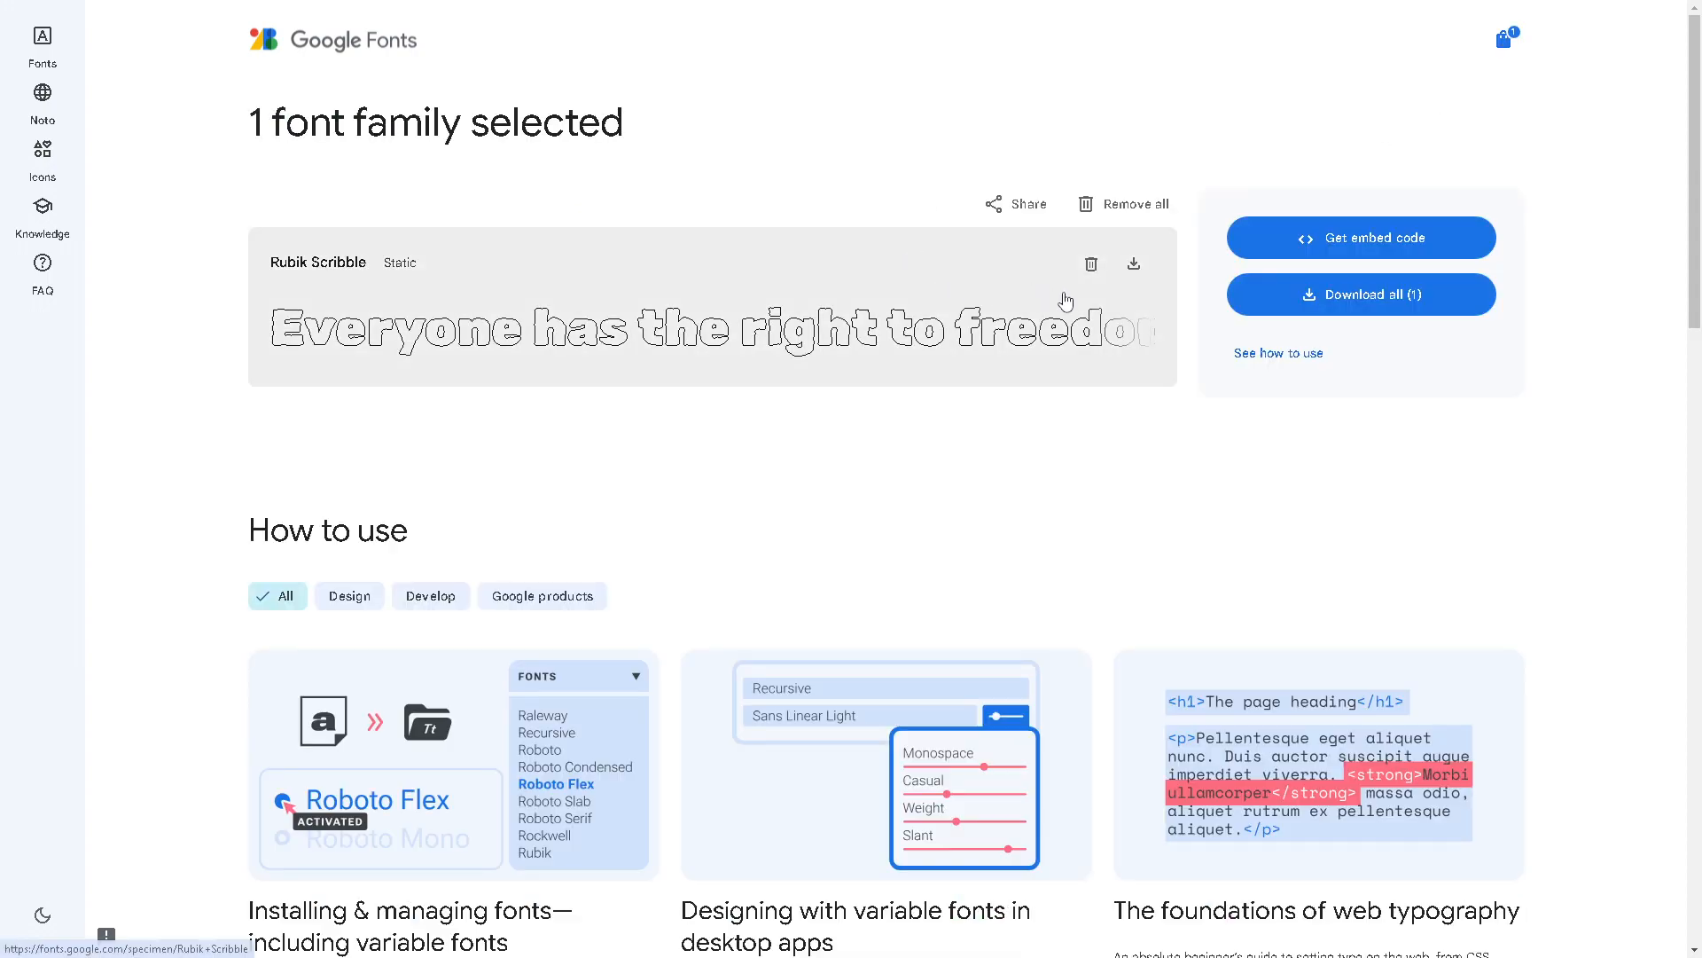
click(1002, 216)
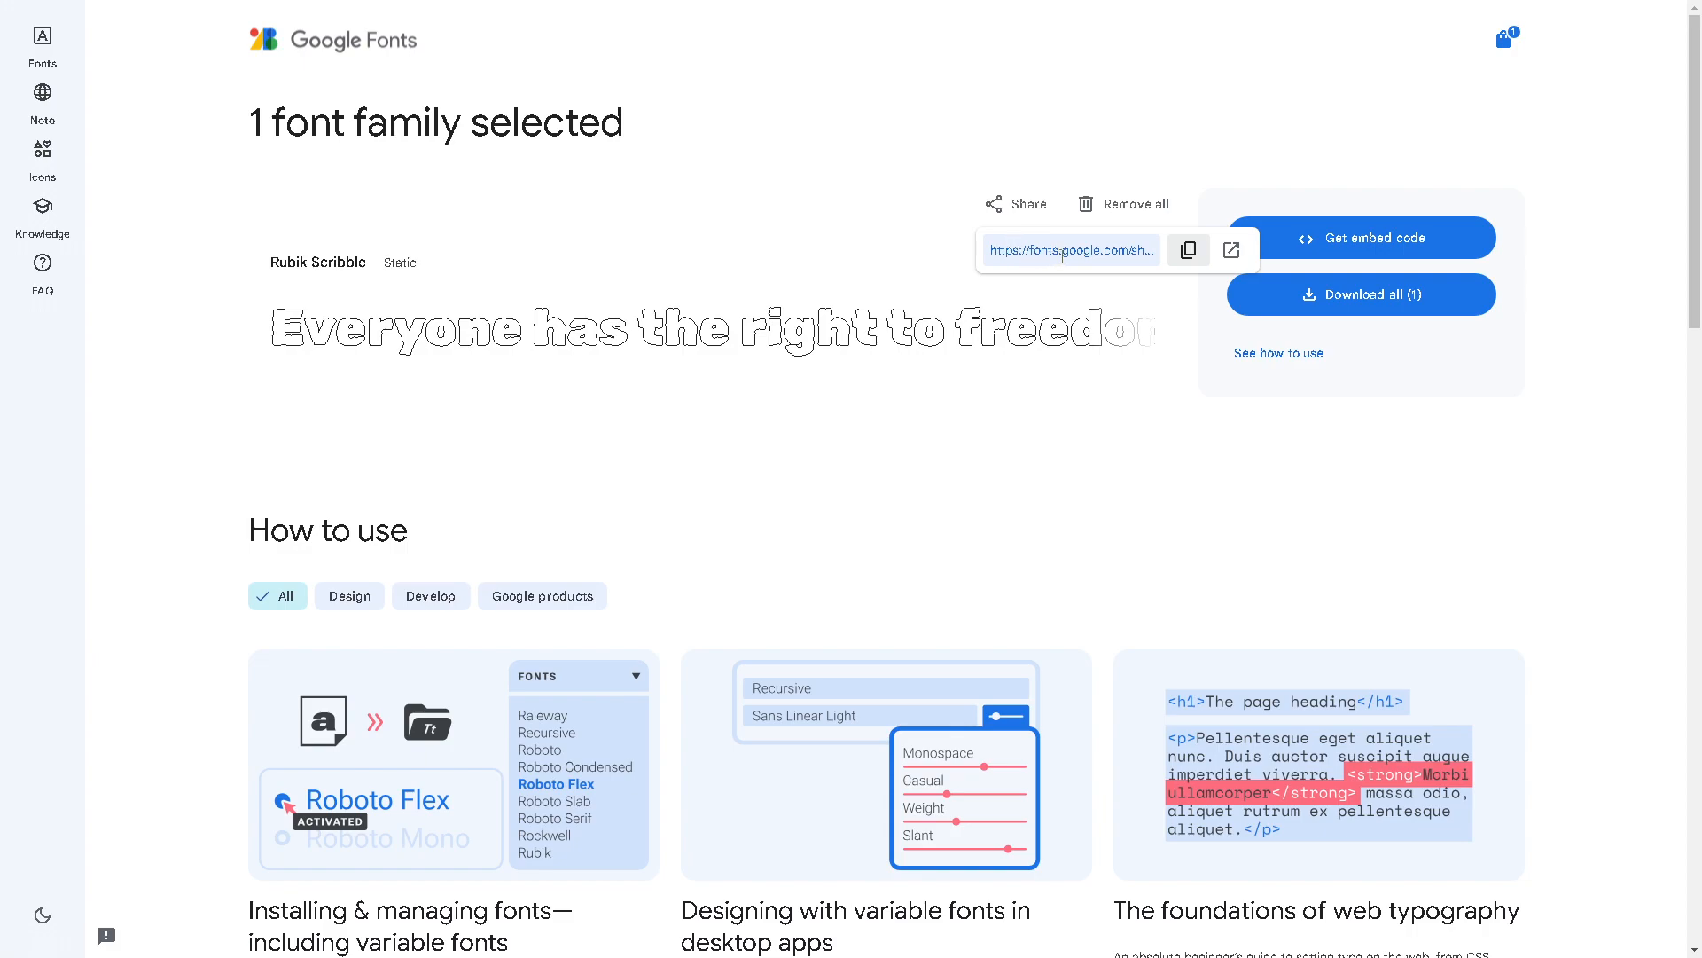
click(925, 171)
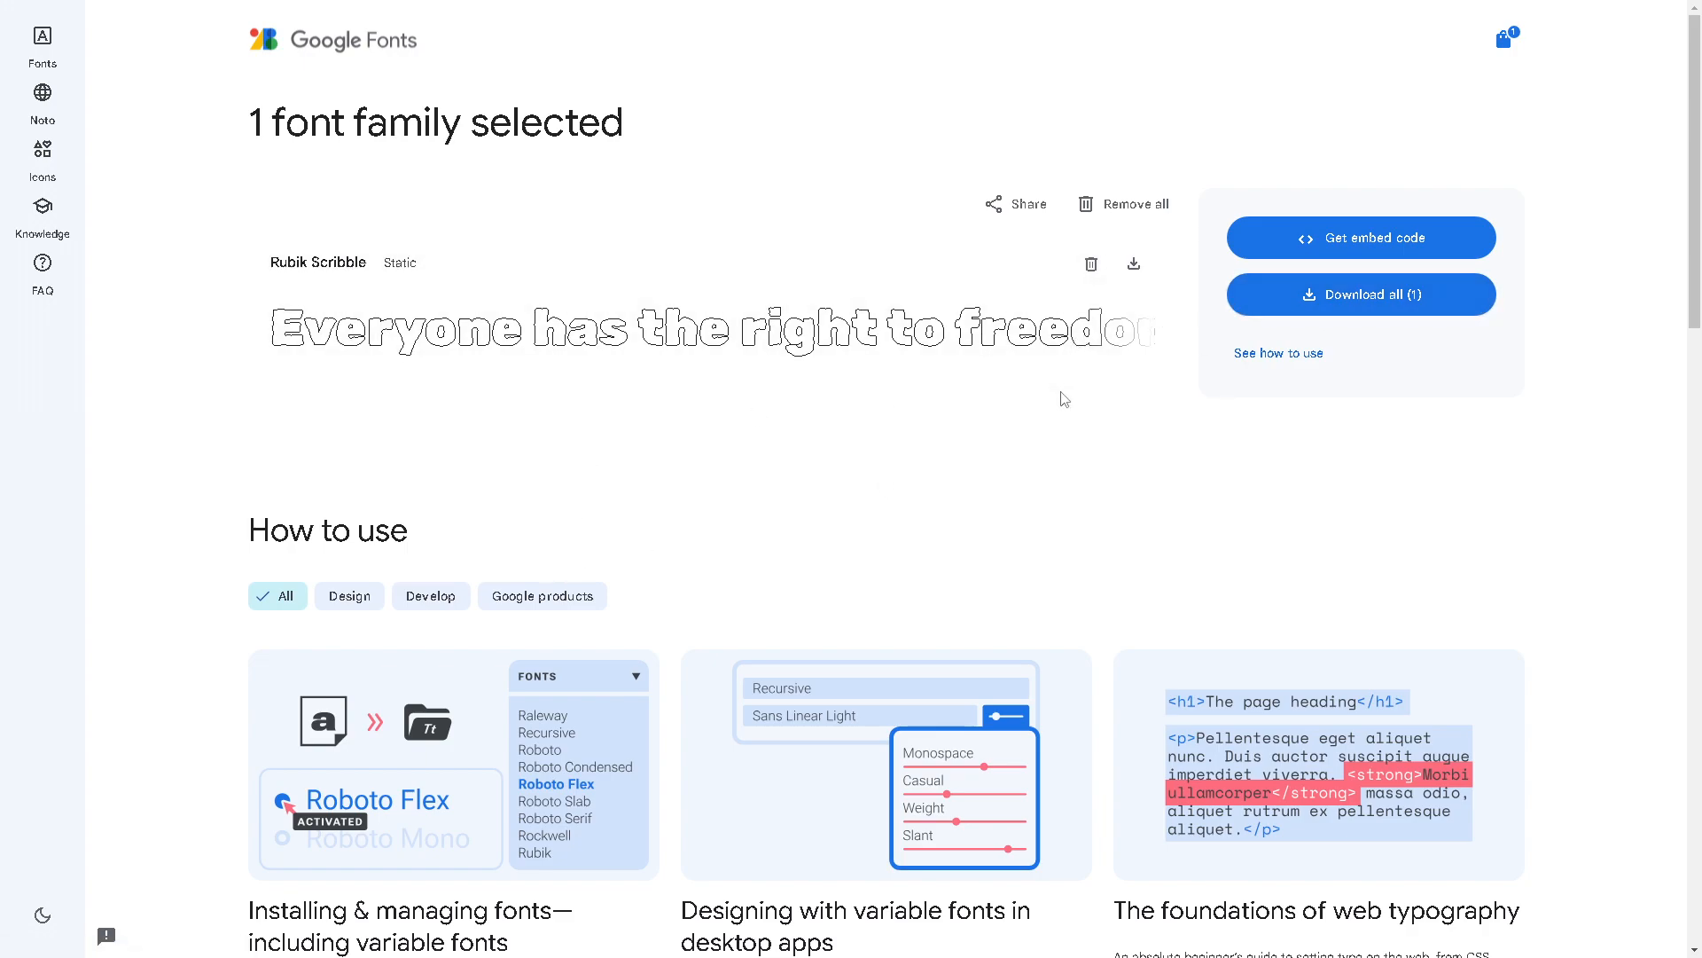
click(1321, 246)
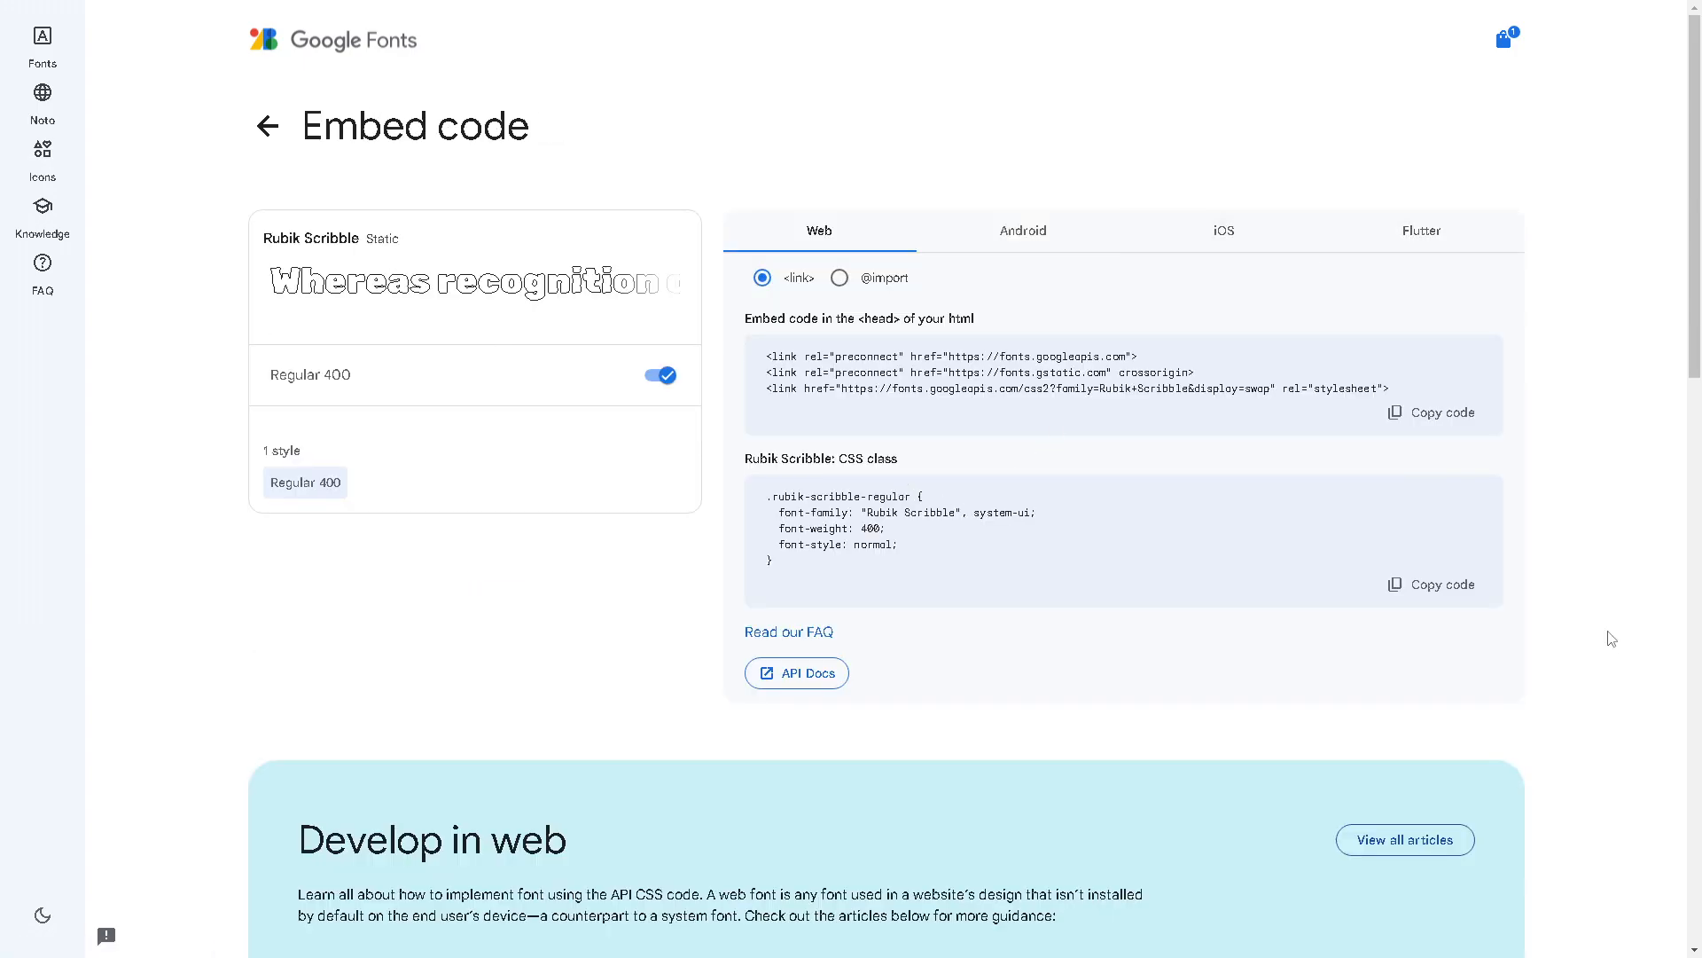
click(1407, 592)
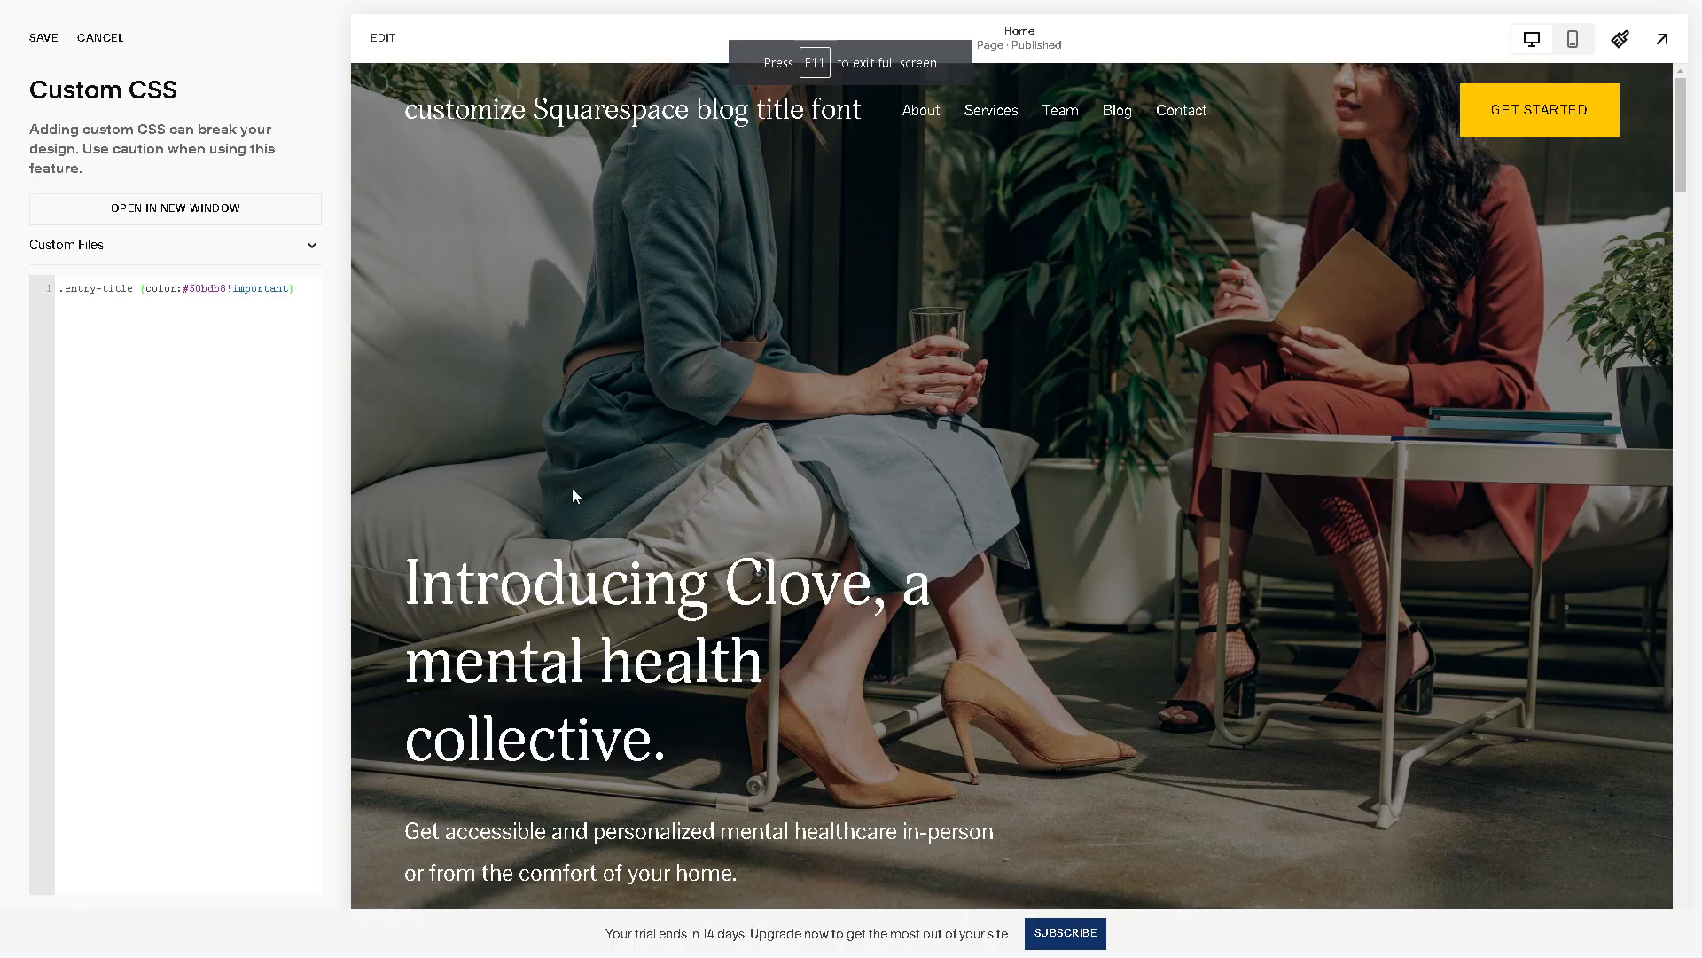
Switch to Squarespace and replace all the custom CSS with the copied .rubik-scribble-regular class
click(253, 430)
key(ctrl+a)
key(BackSpace)
key(ctrl+v)
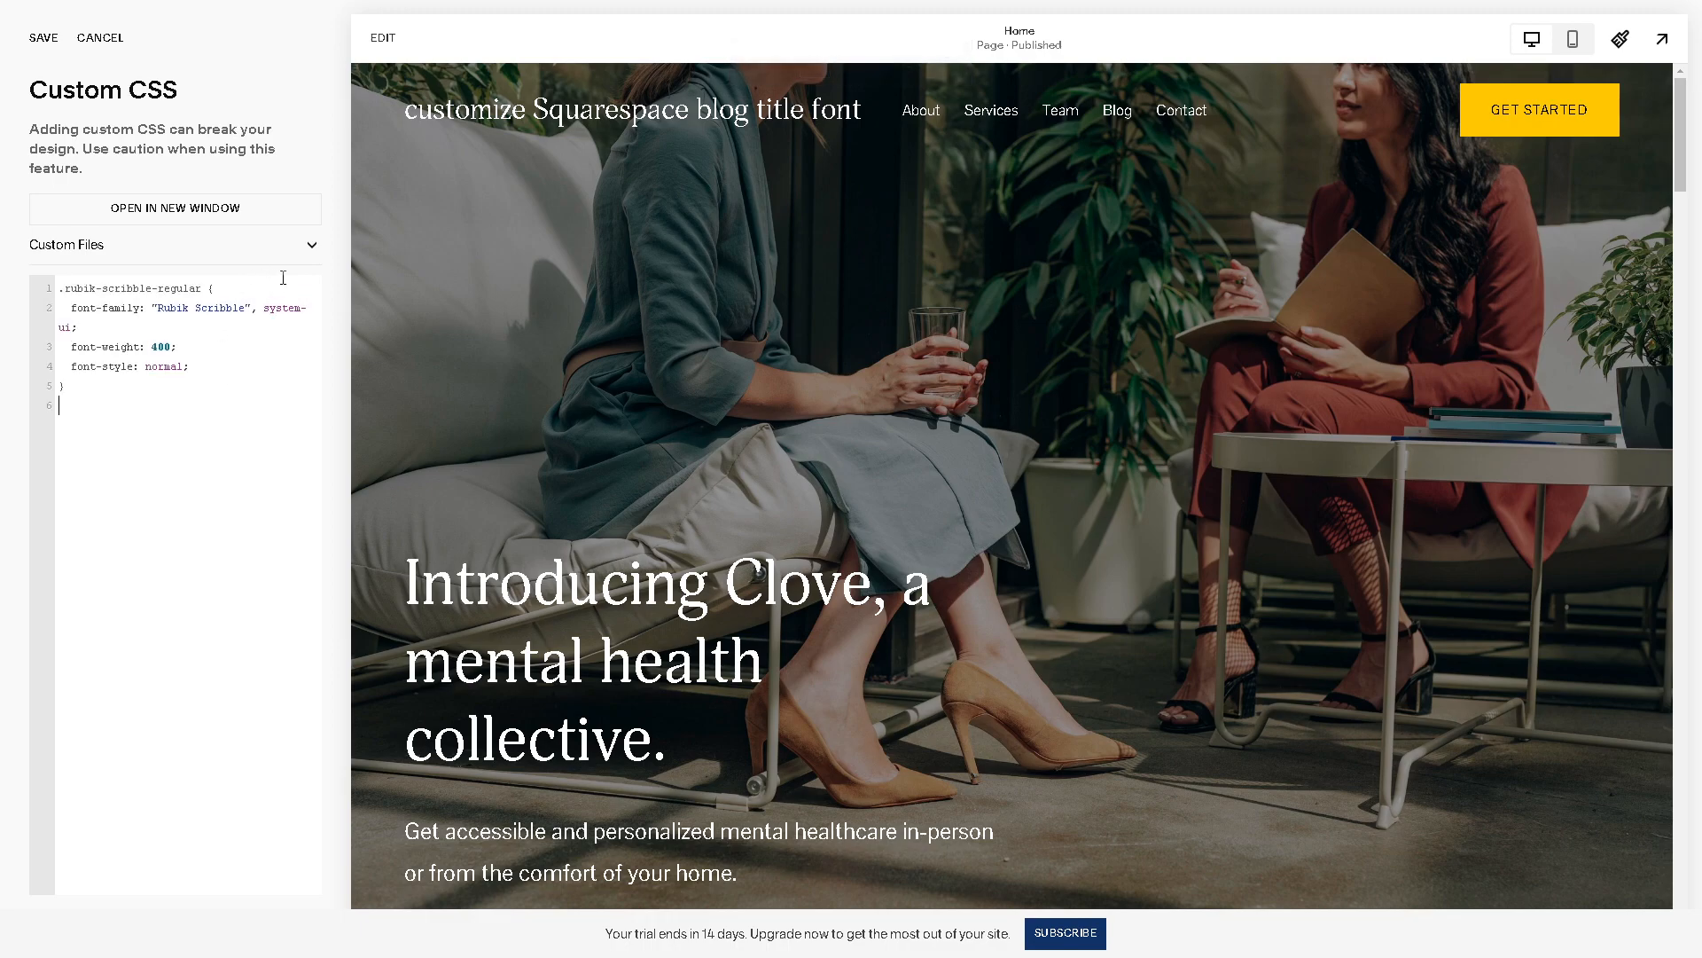
Download the Rubik Scribble family from Google Fonts and check the custom files list in Squarespace's Custom CSS
click(311, 250)
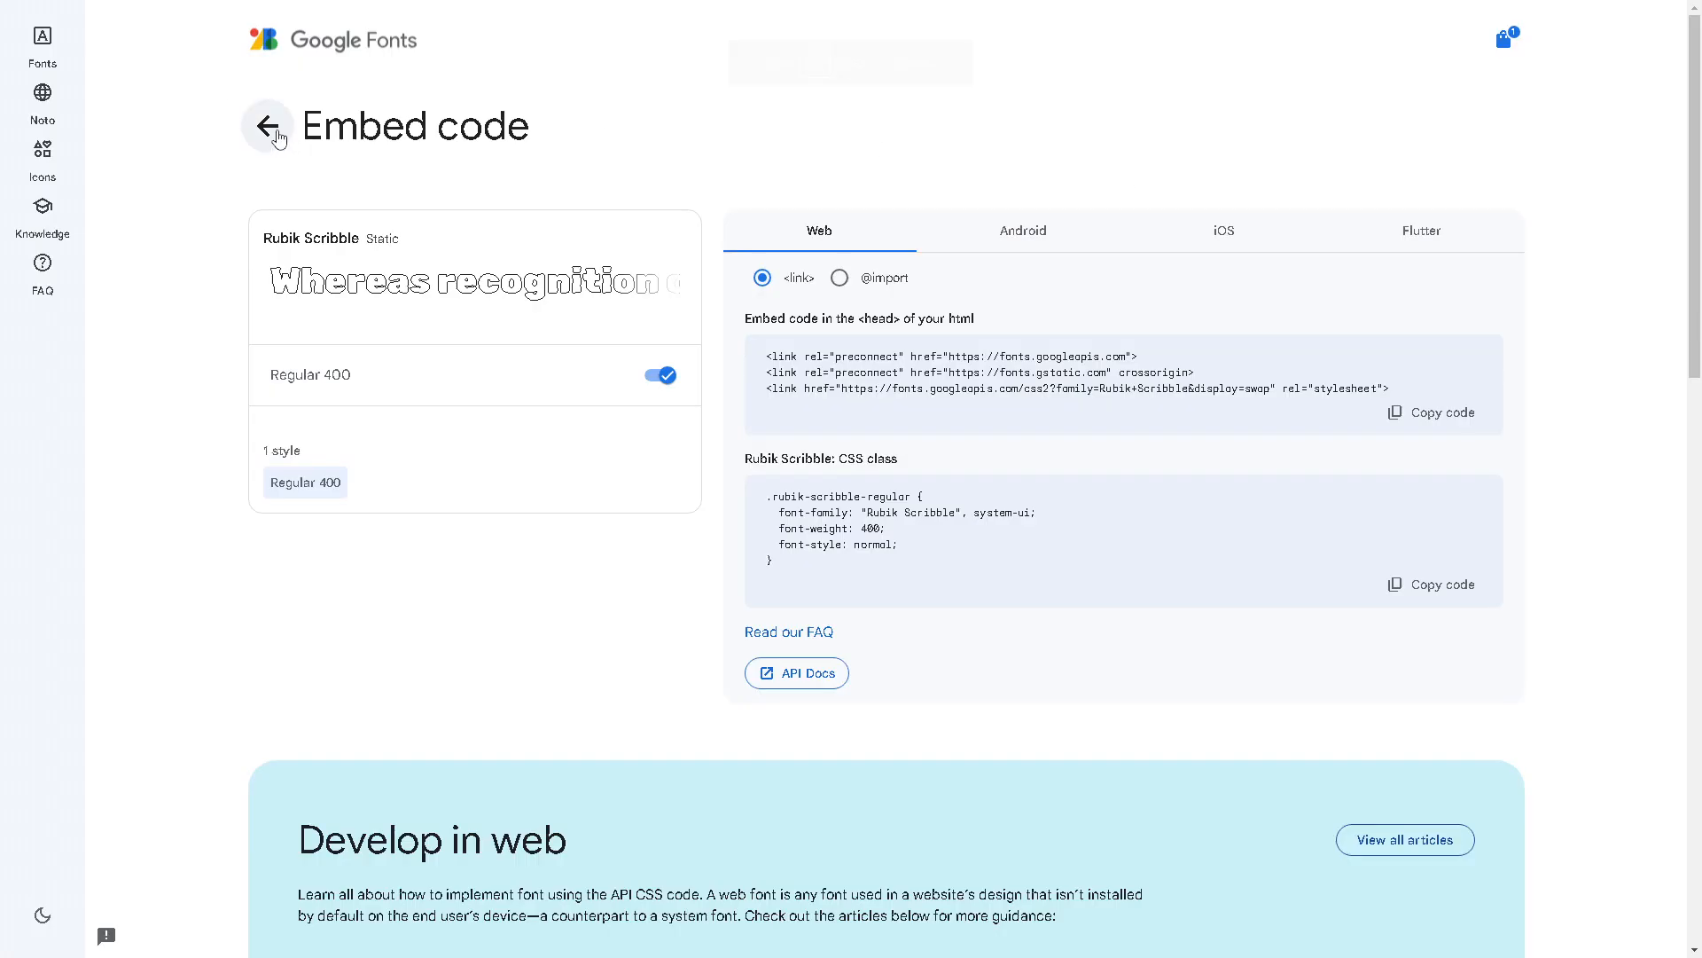
click(268, 129)
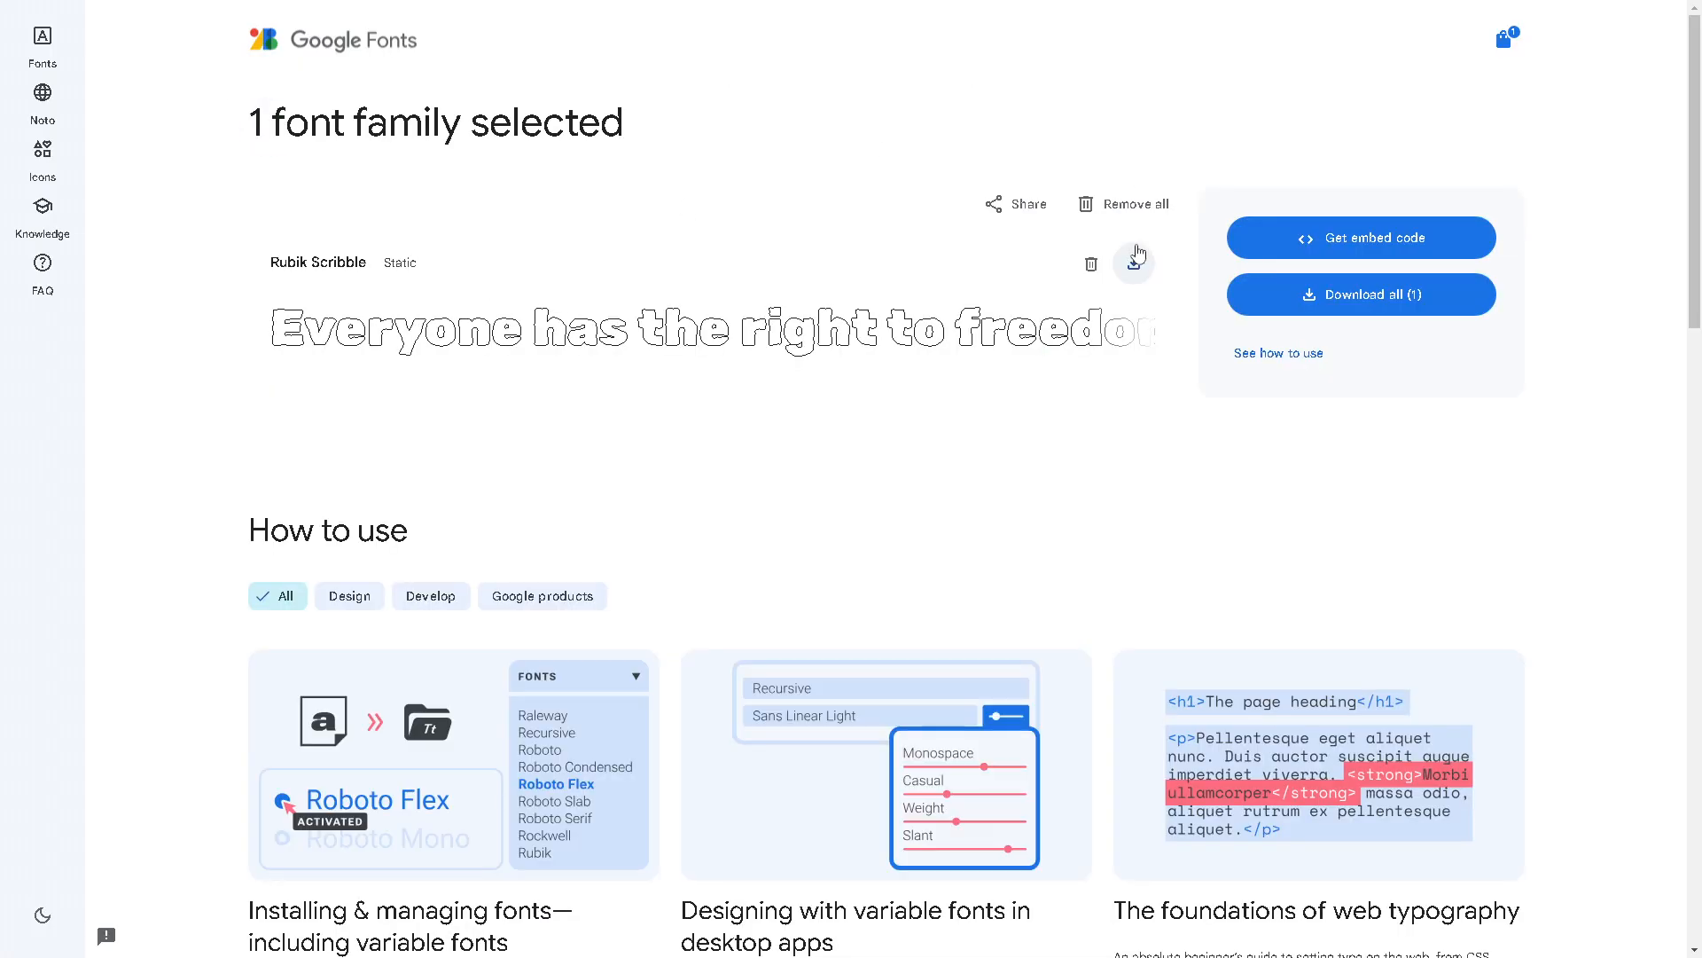
click(1354, 302)
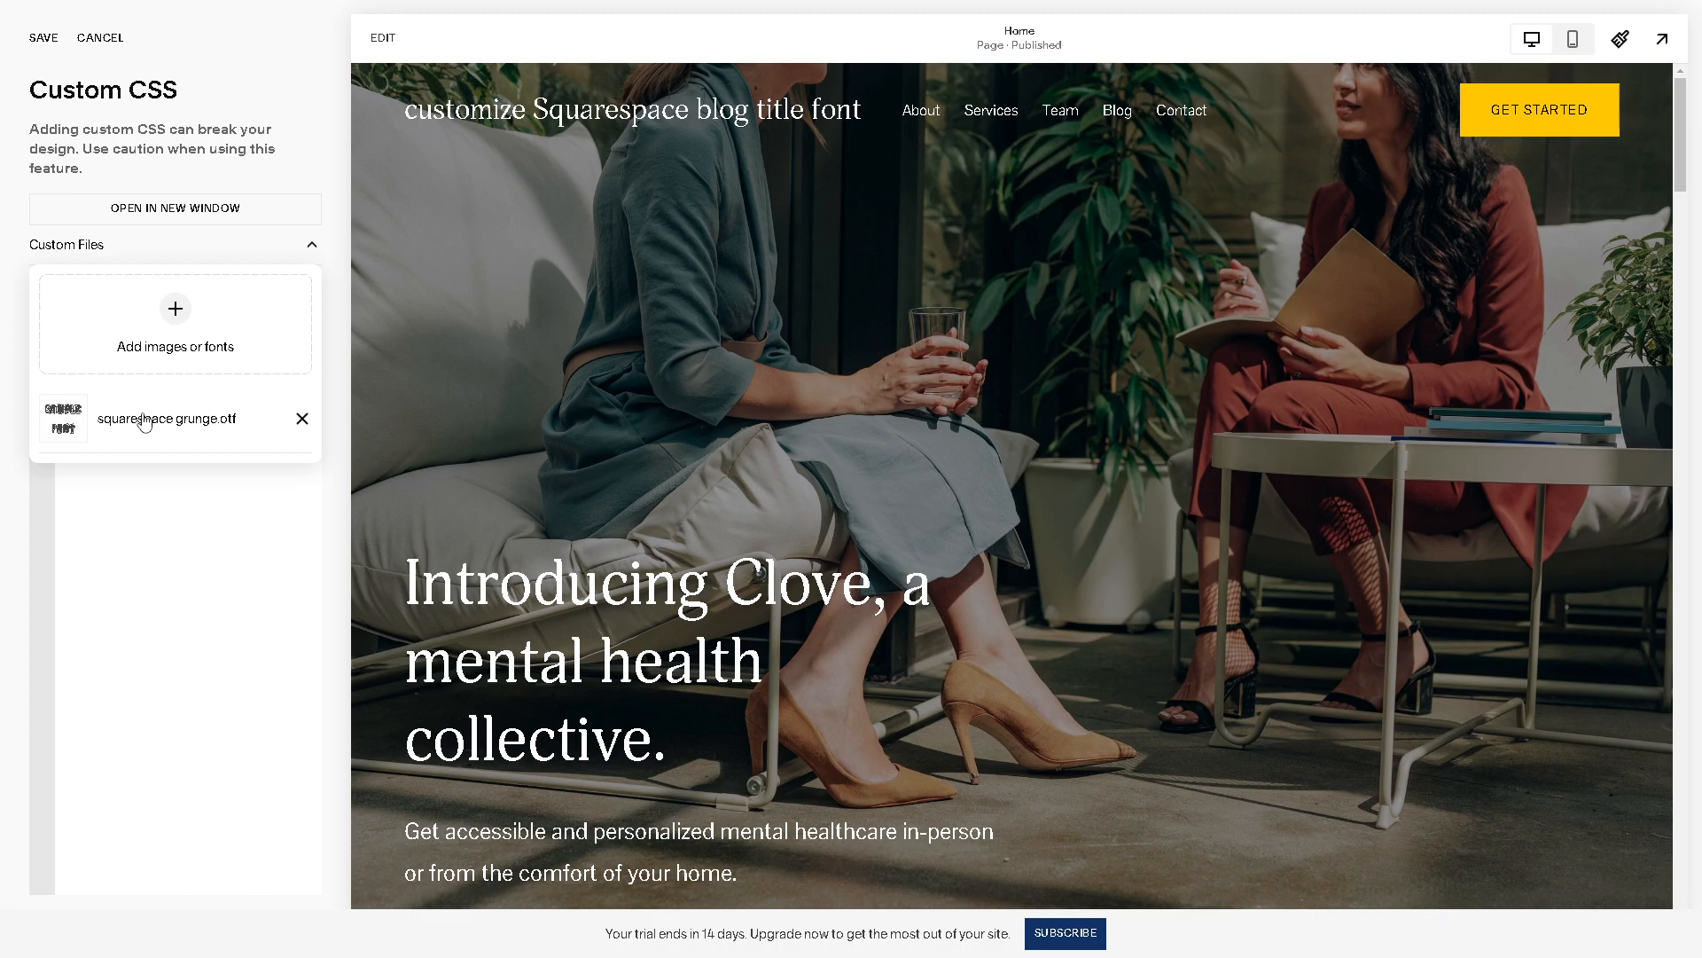
click(160, 531)
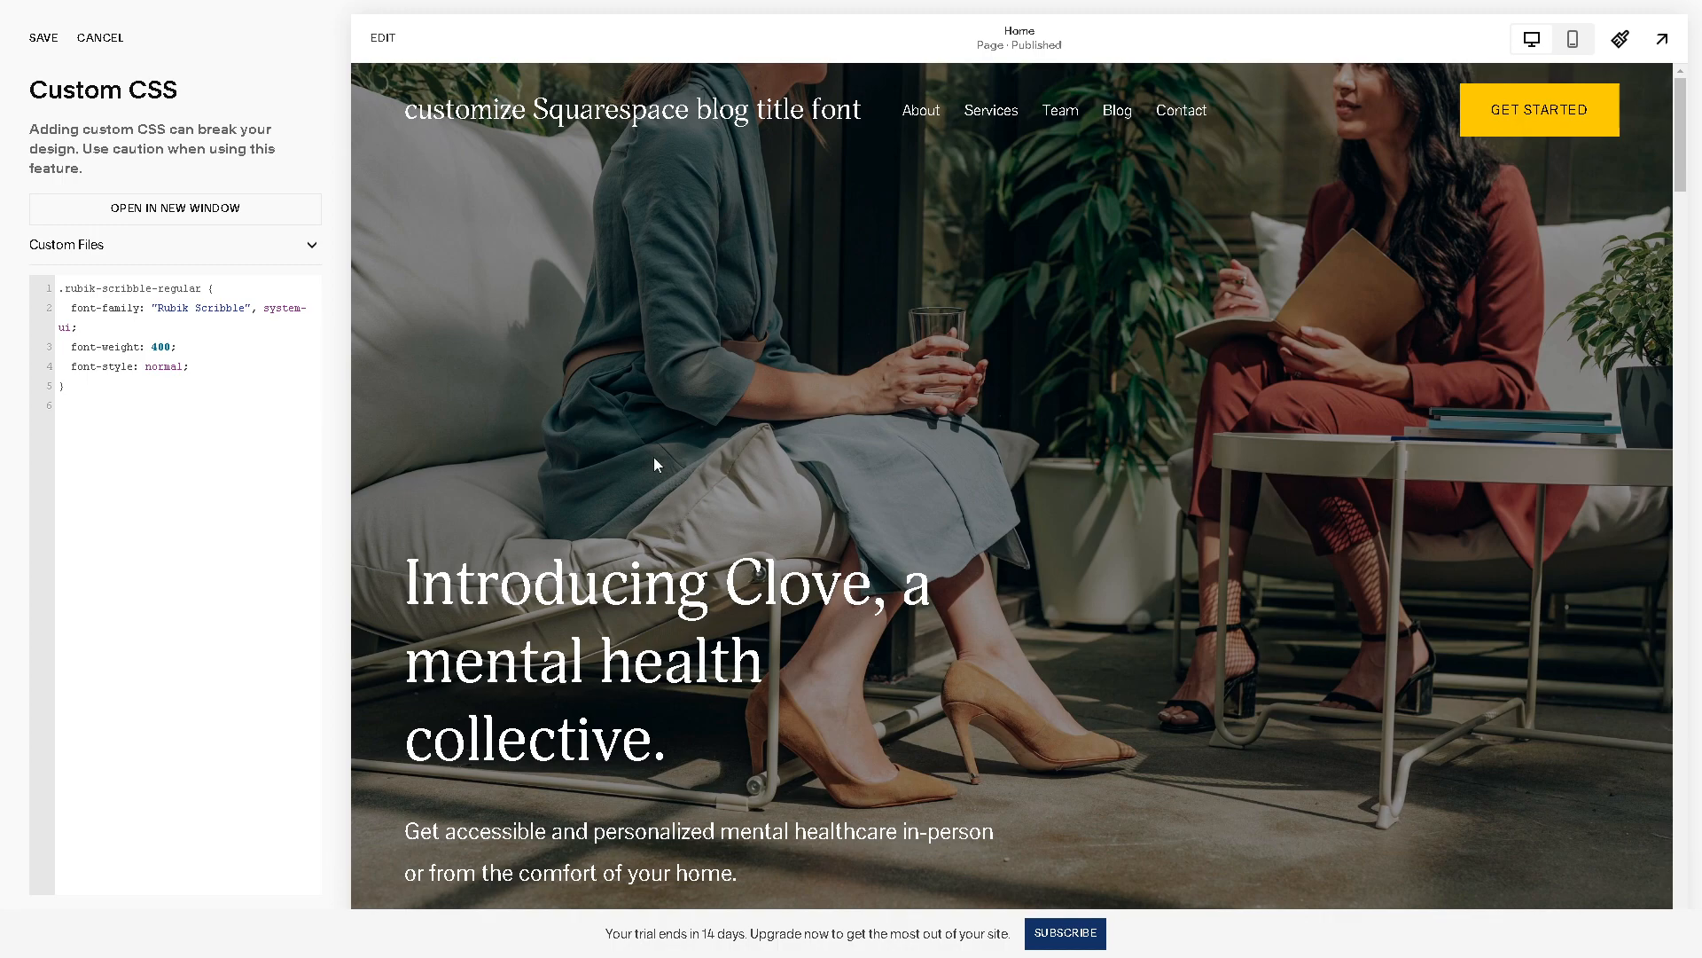
Add the rules .entry-title {font-family:Lobster!important} and .entry-title {font-weight:lighter!important} below the Rubik Scribble class and save the custom CSS
key(ctrl+v)
key(ctrl+v)
click(42, 37)
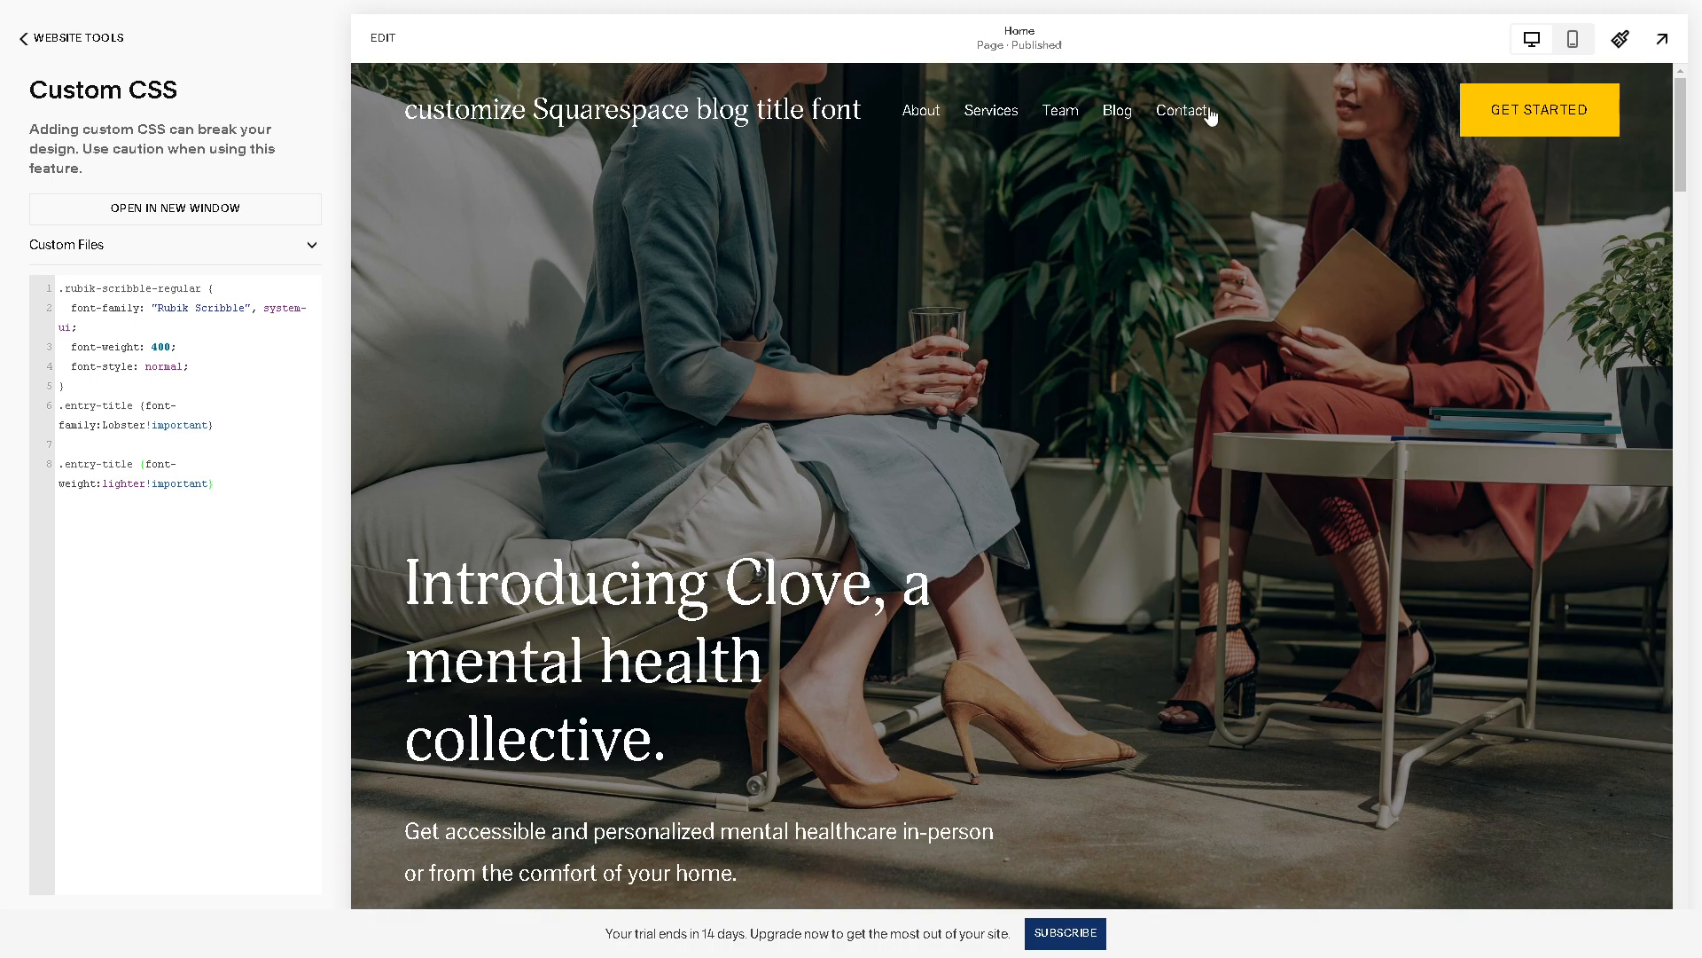
Switch the site preview to mobile view and look through the home page
click(1574, 40)
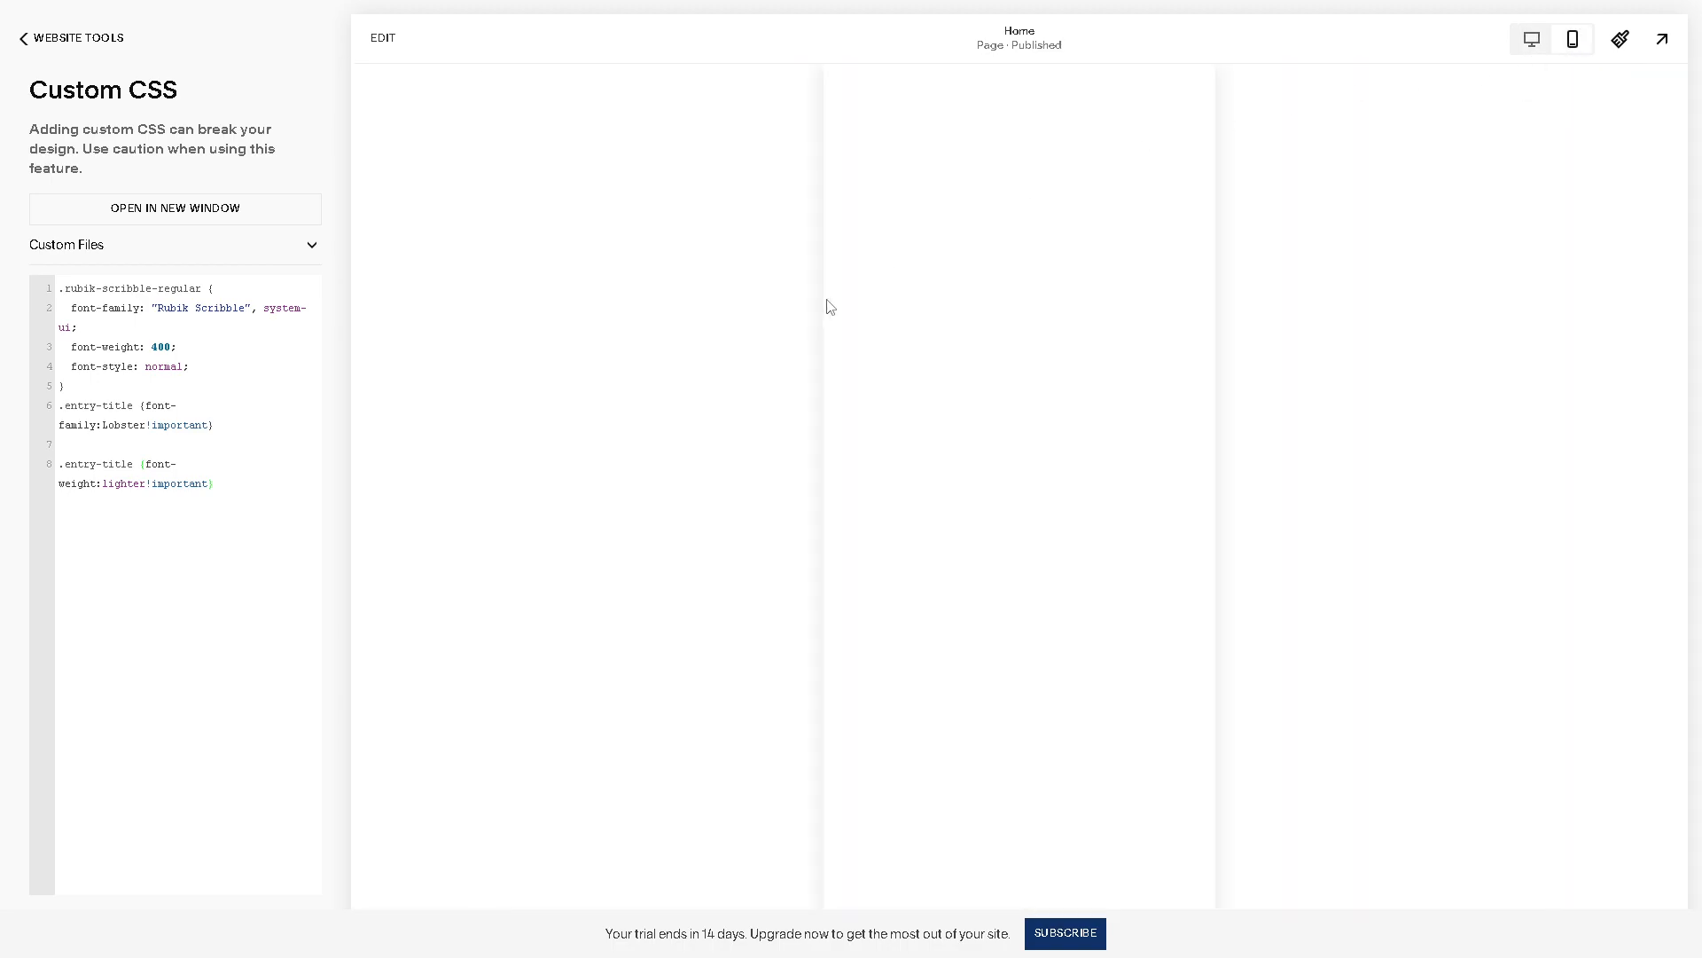
scroll(1084, 346, down, 7)
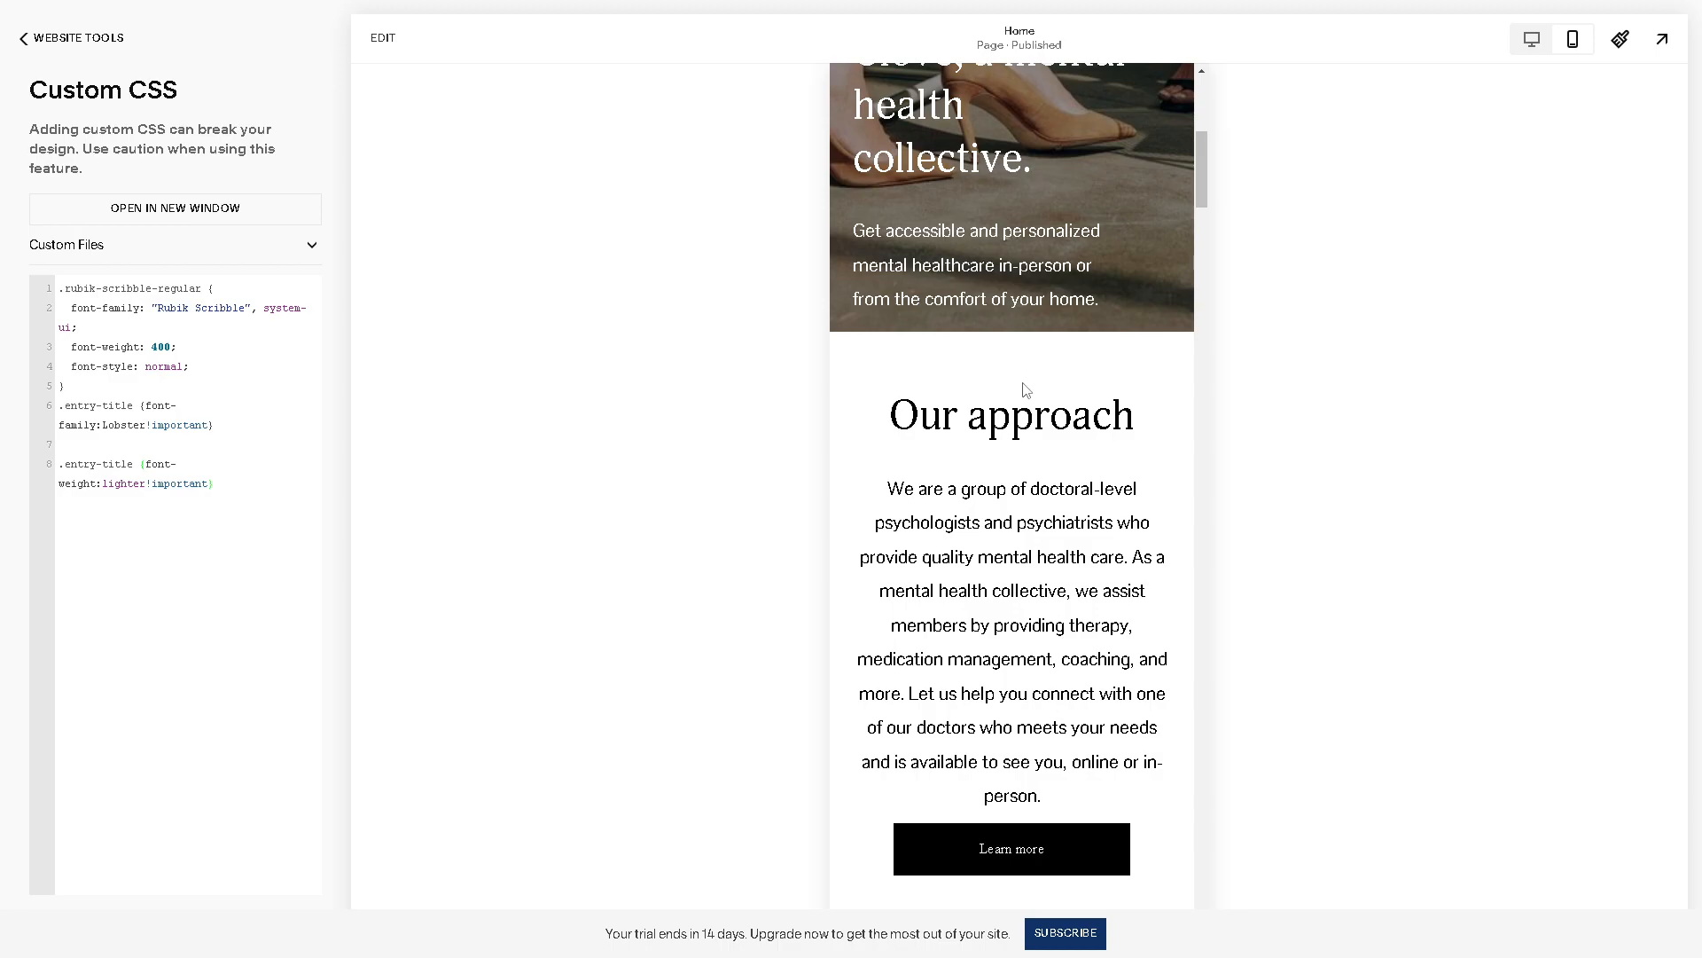
scroll(1013, 383, down, 3)
scroll(1011, 383, down, 3)
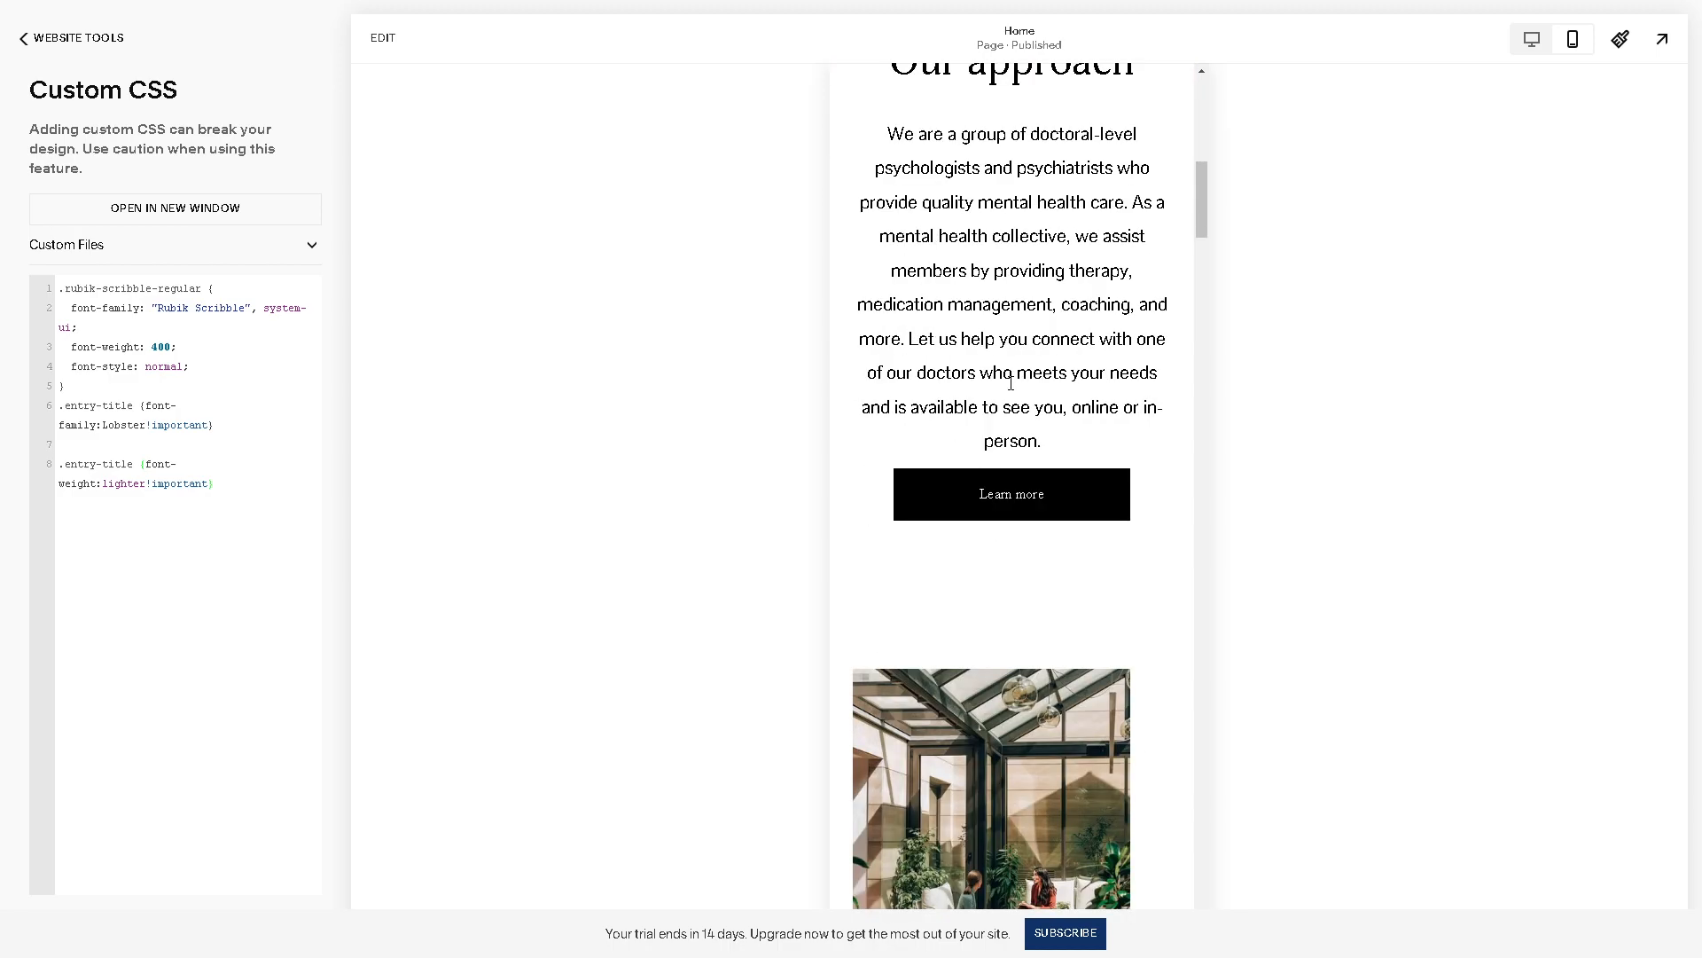
scroll(1007, 383, up, 8)
click(239, 347)
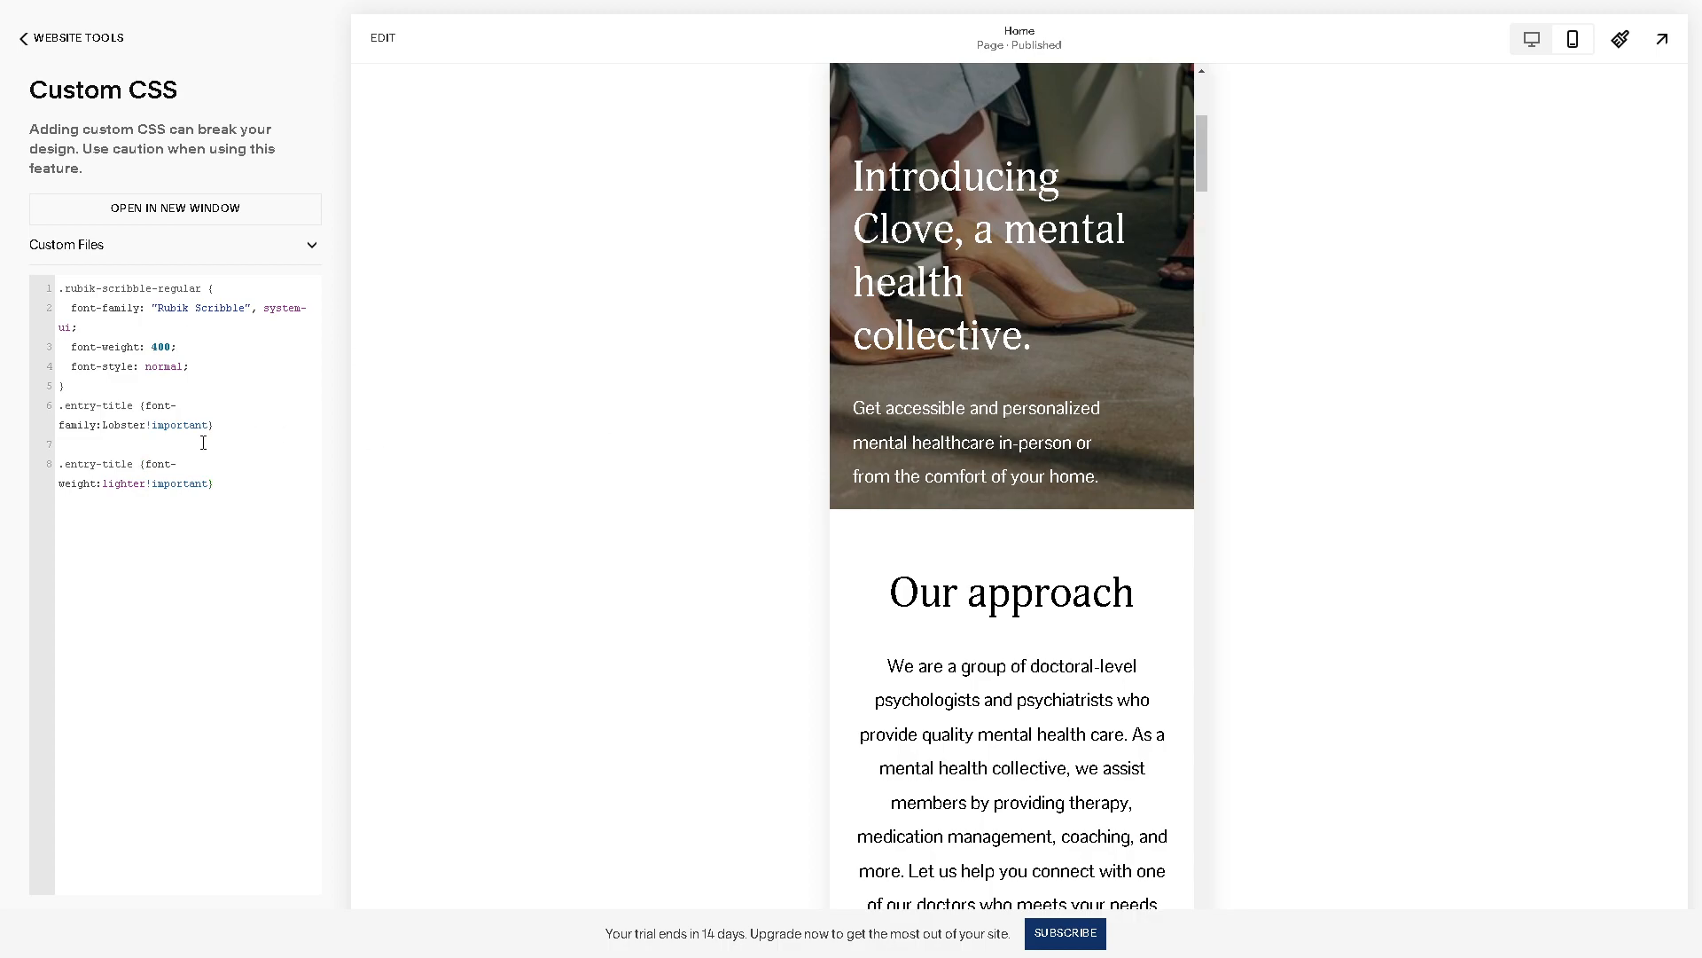
scroll(1012, 552, up, 5)
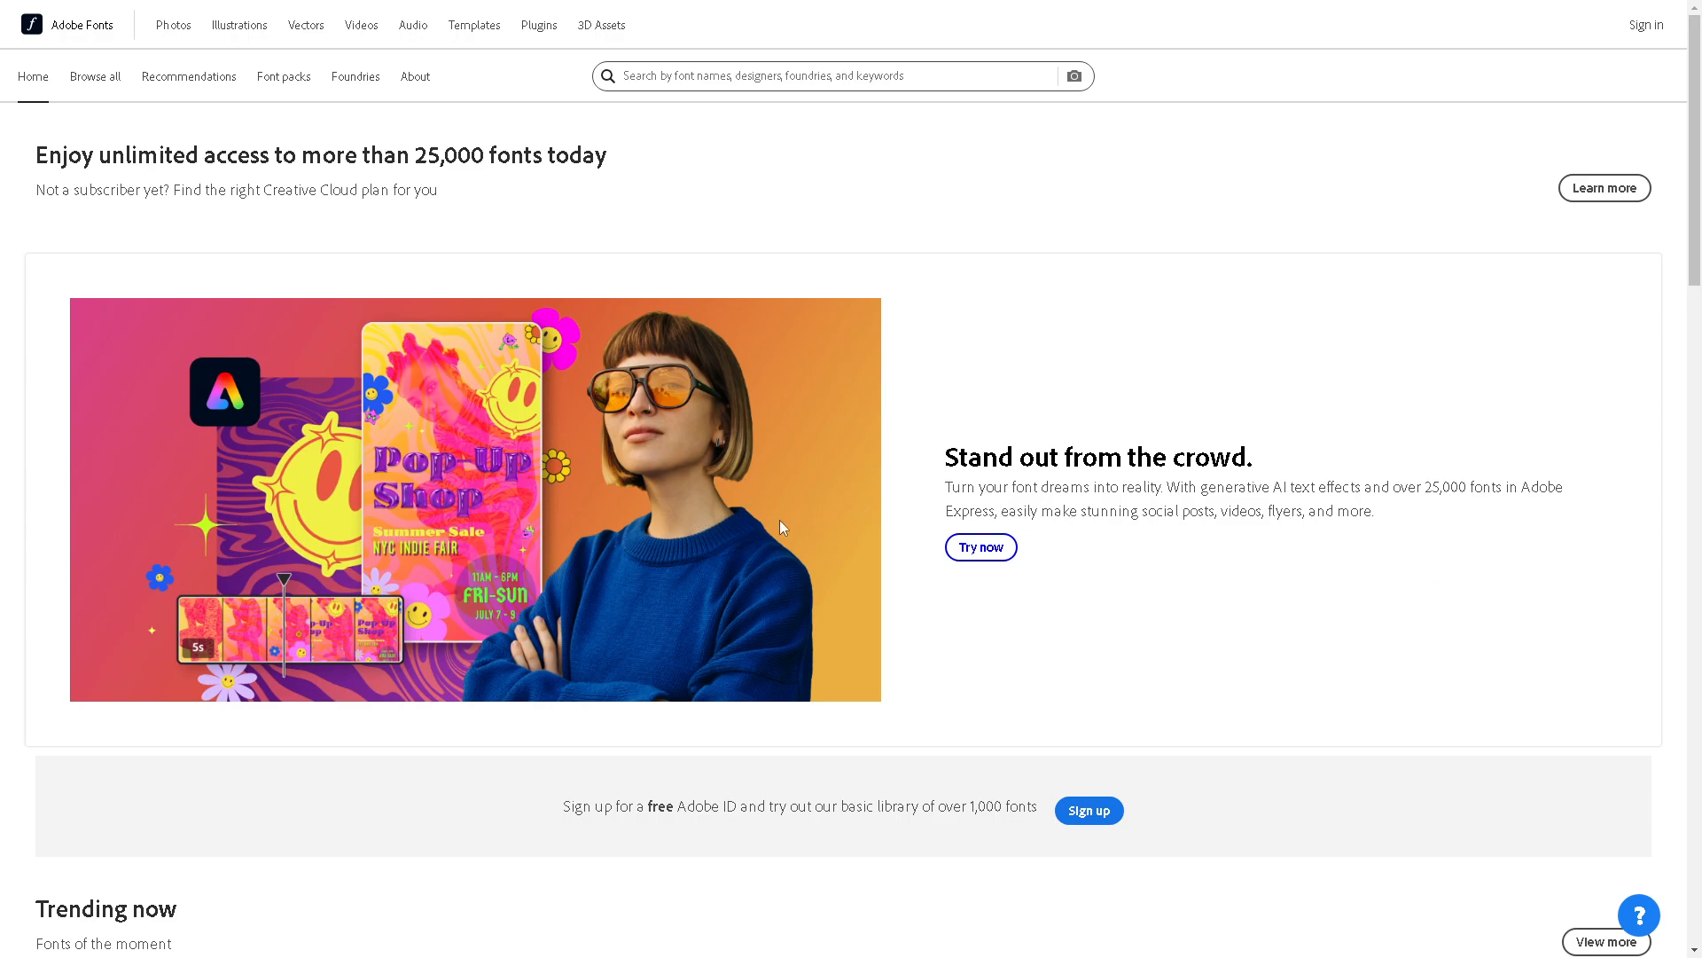
Browse the trending, new release and hidden gem font families on the Adobe Fonts home page
scroll(781, 523, down, 2)
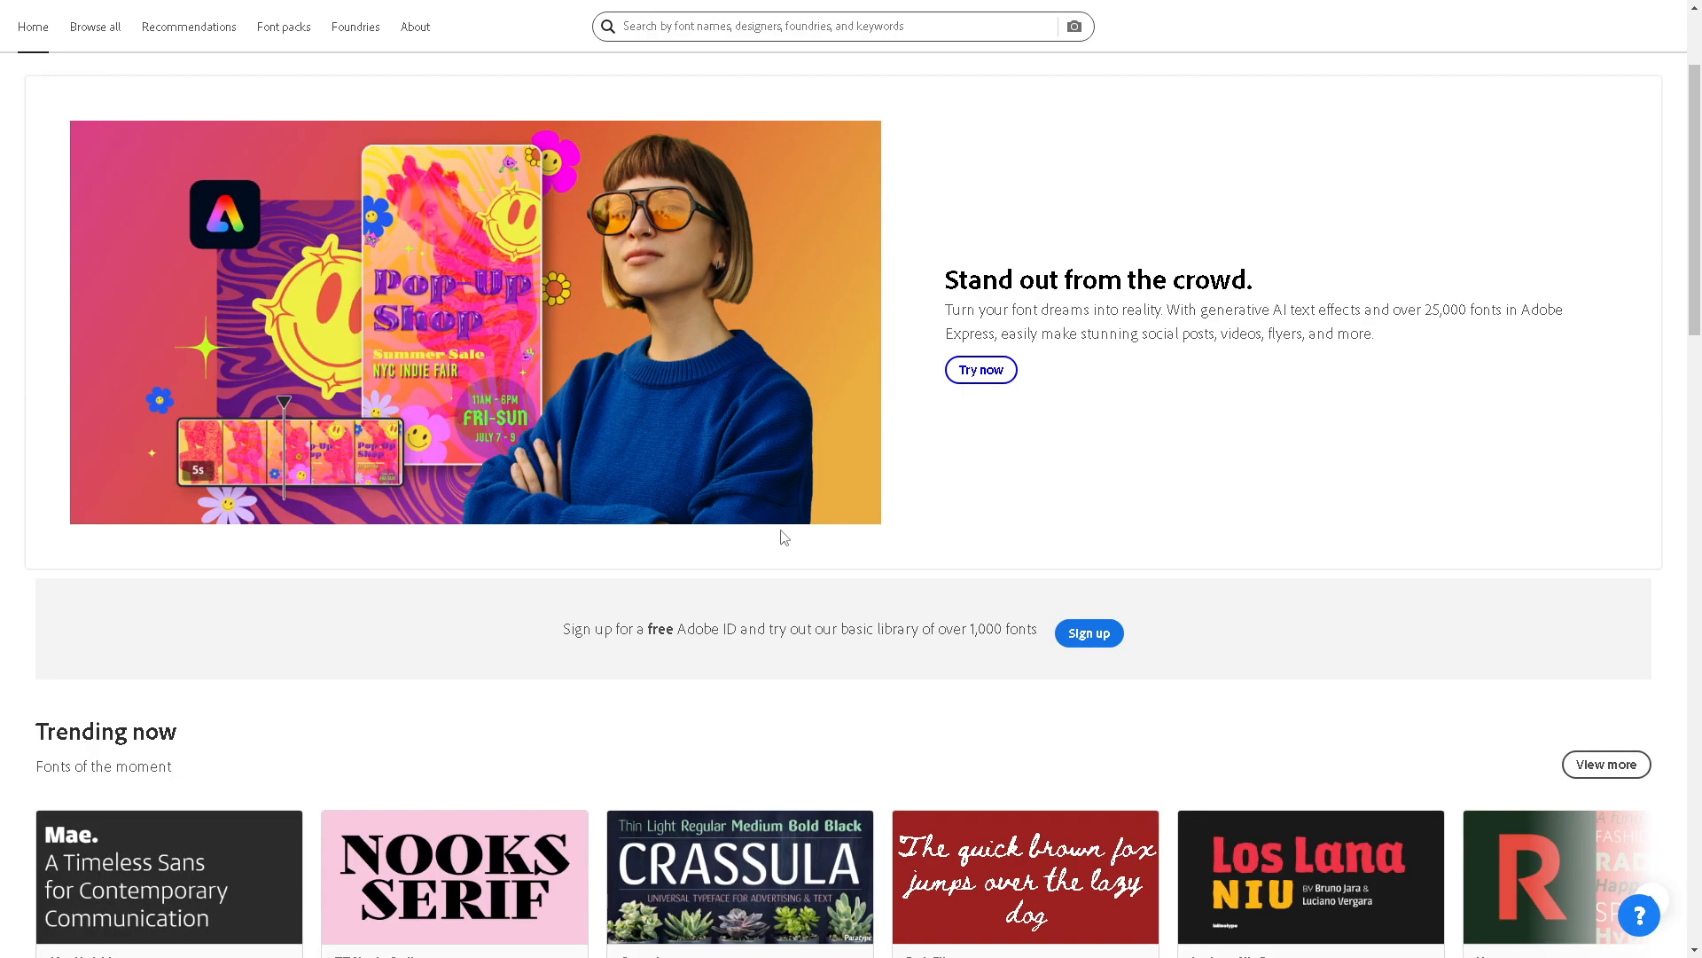
scroll(784, 537, down, 3)
scroll(782, 538, down, 1)
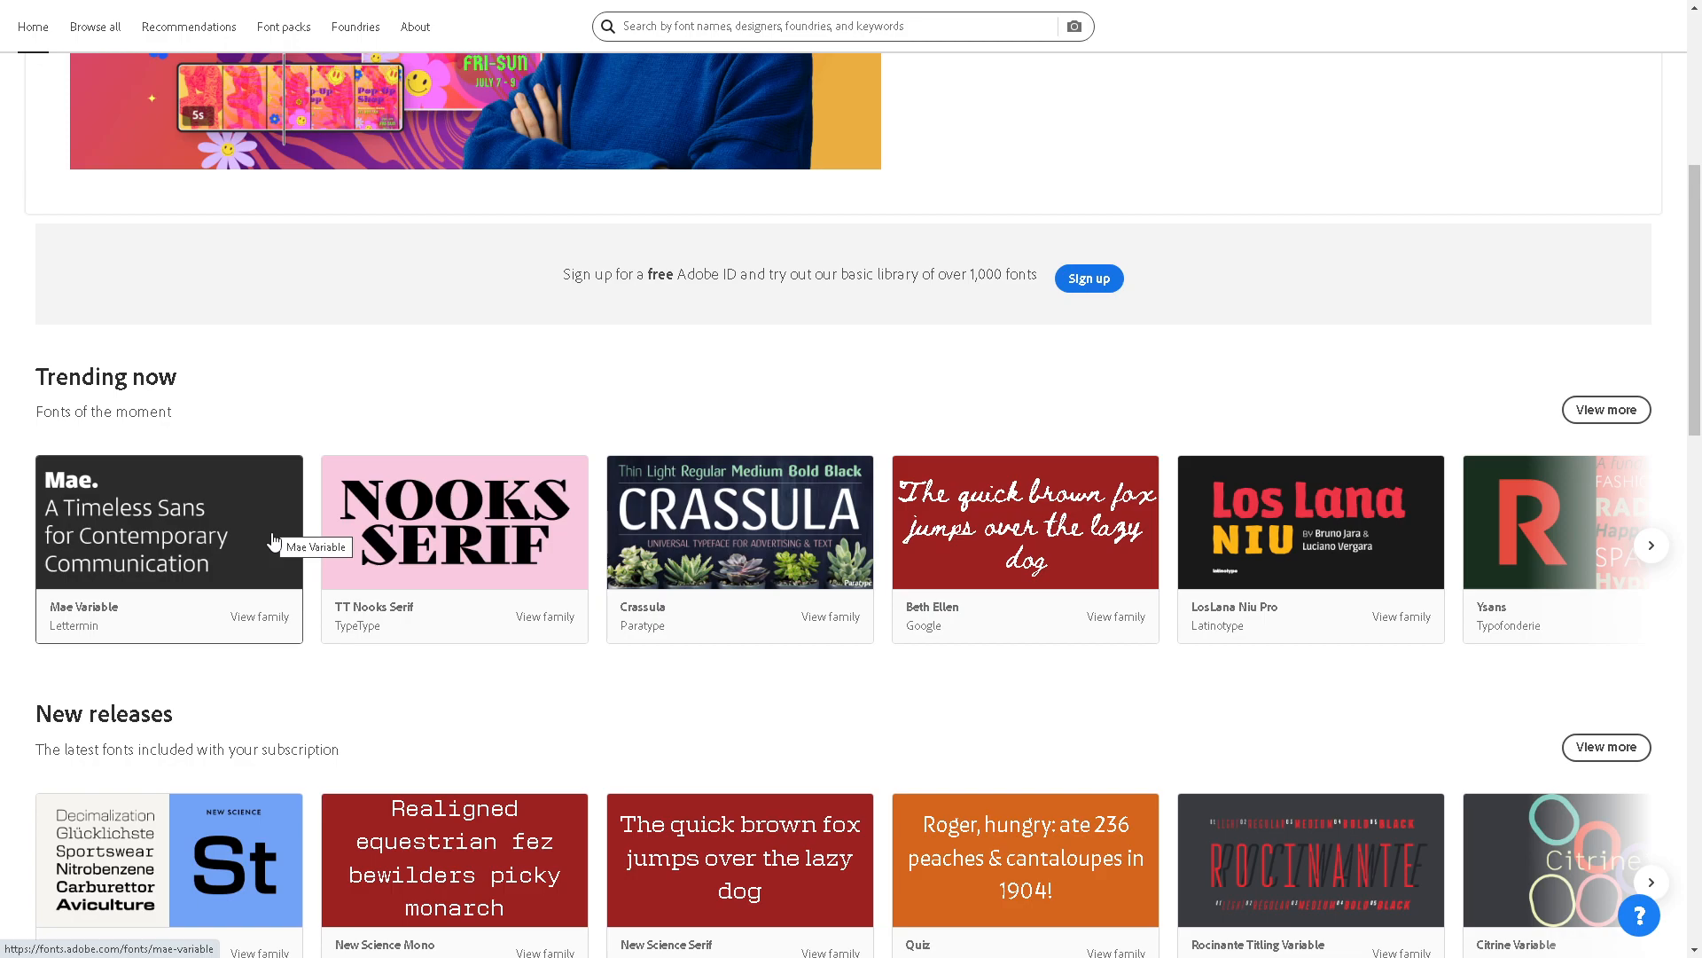
scroll(274, 540, down, 8)
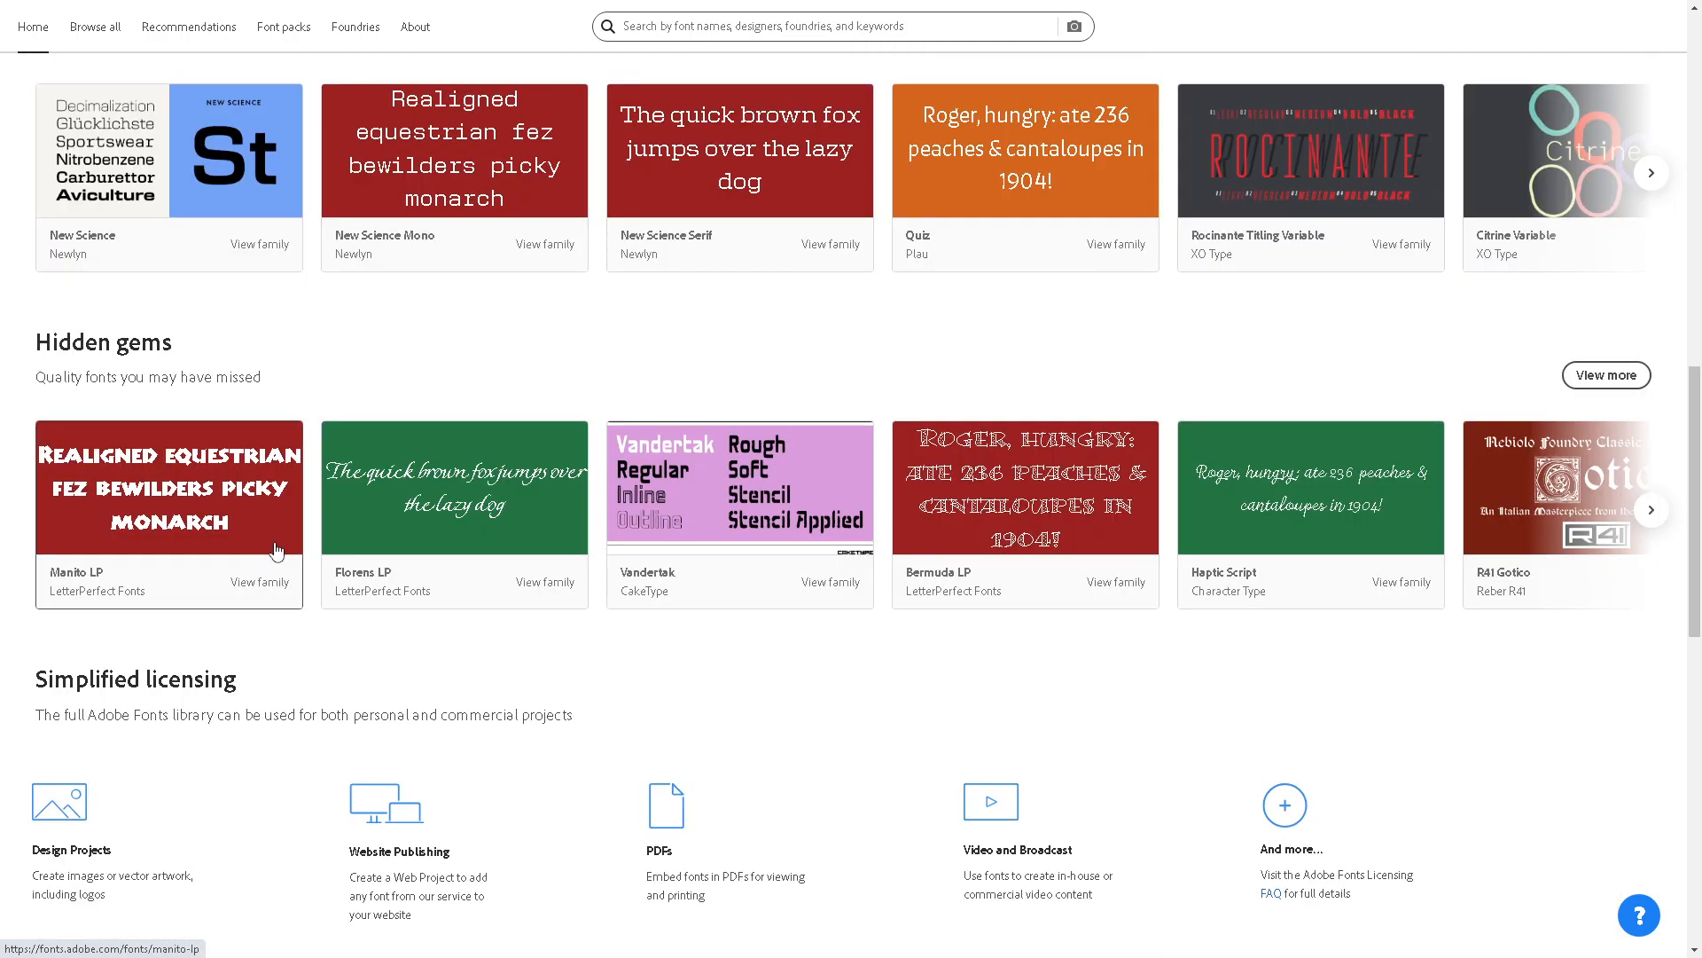
scroll(276, 551, down, 2)
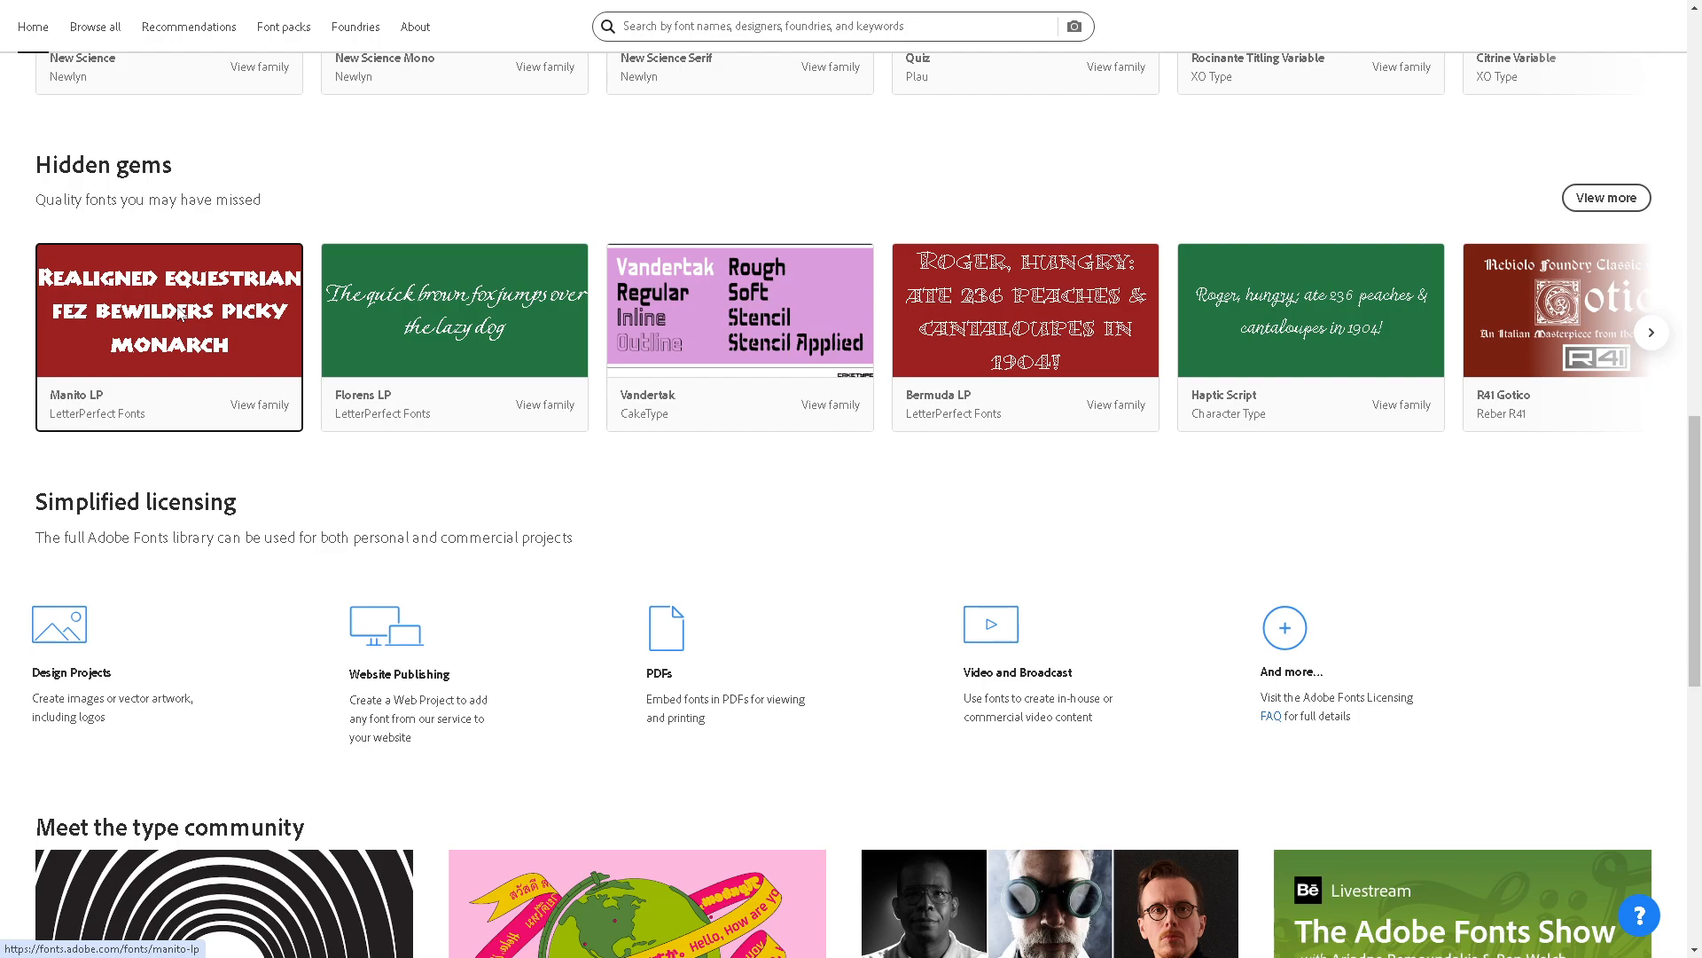
click(120, 418)
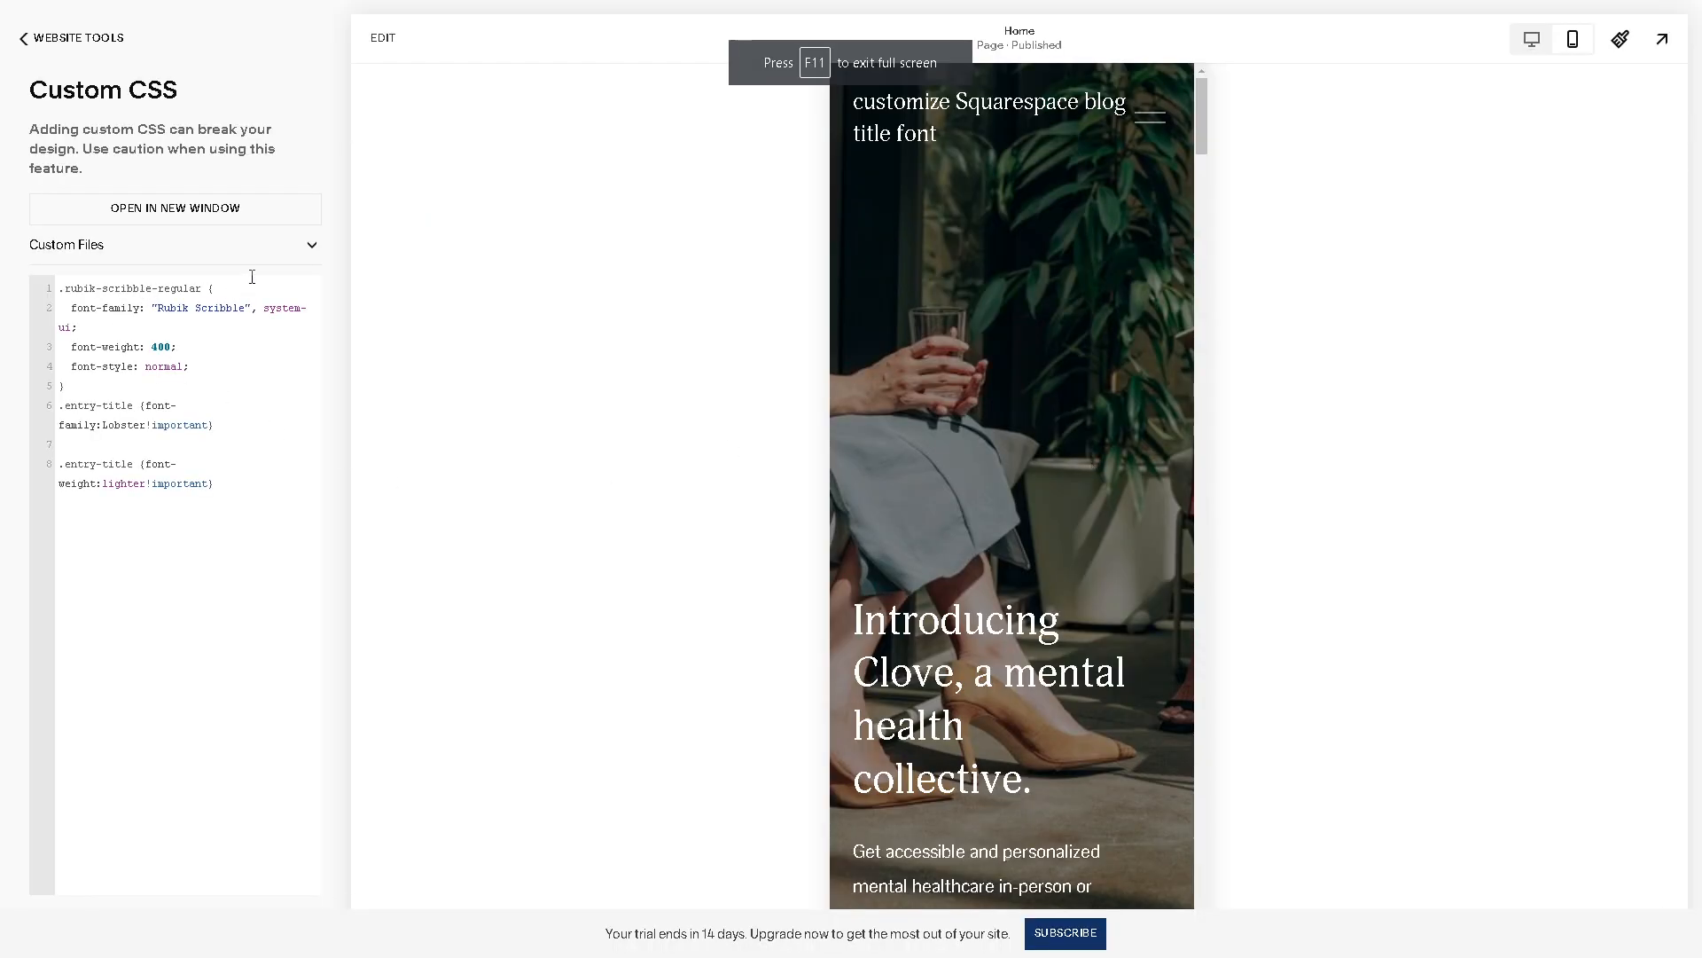
Return to Squarespace's Custom CSS, review the uploaded custom files and close the list
click(308, 248)
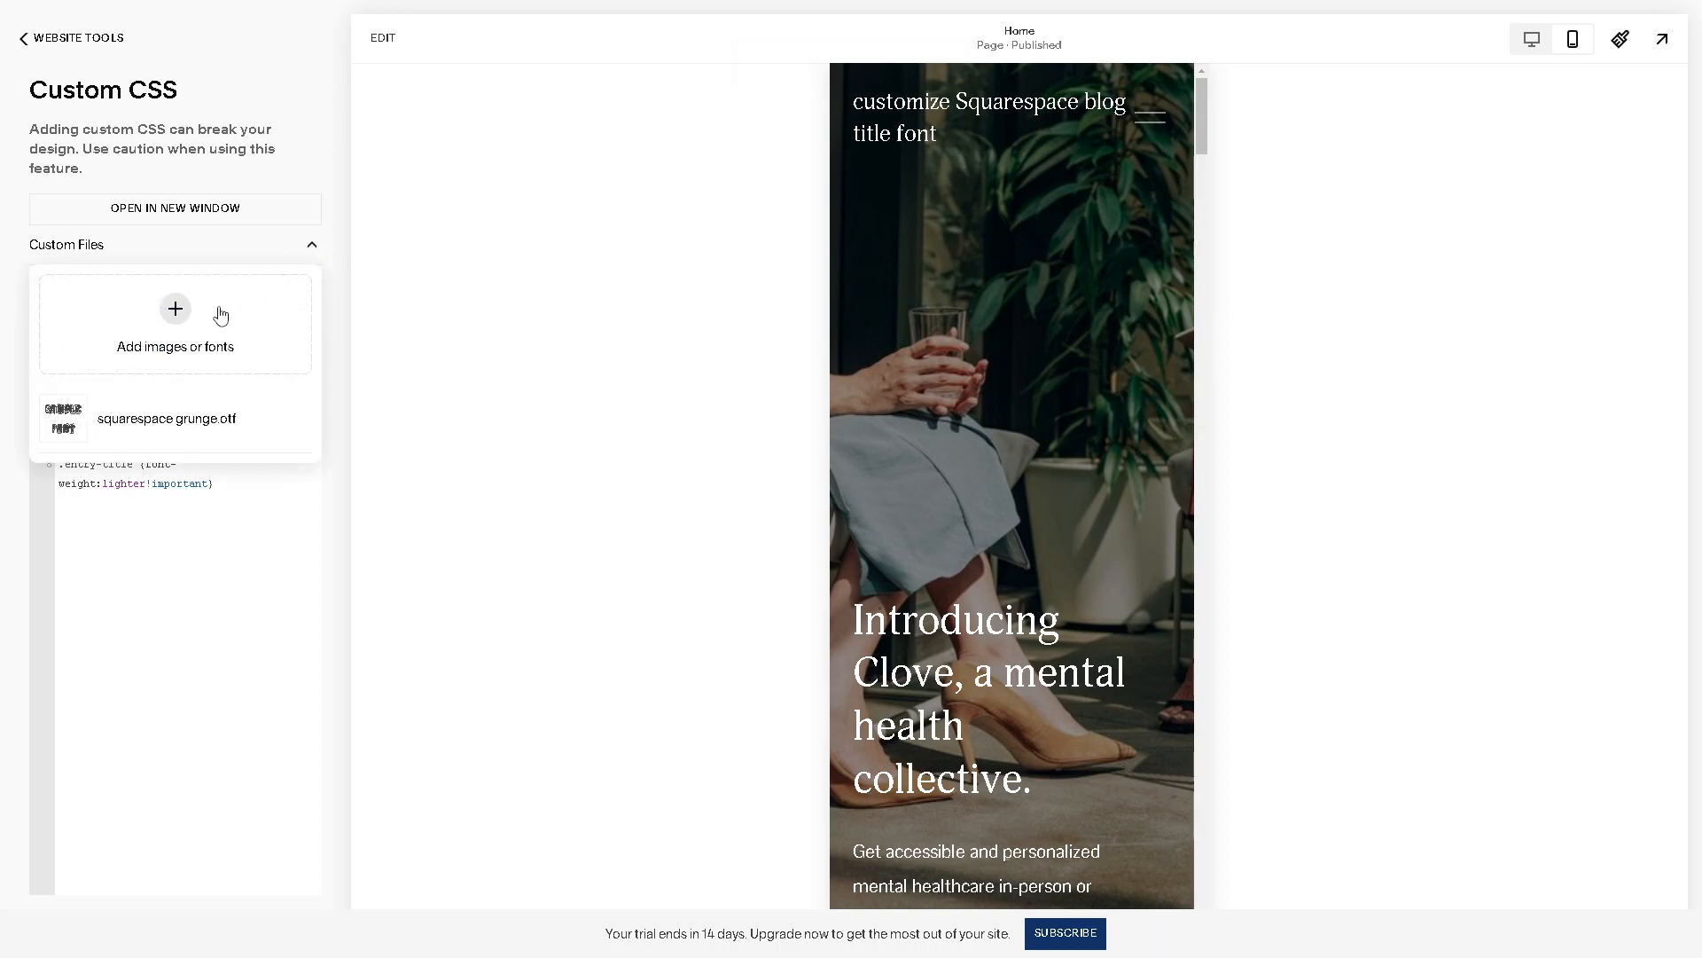
click(603, 390)
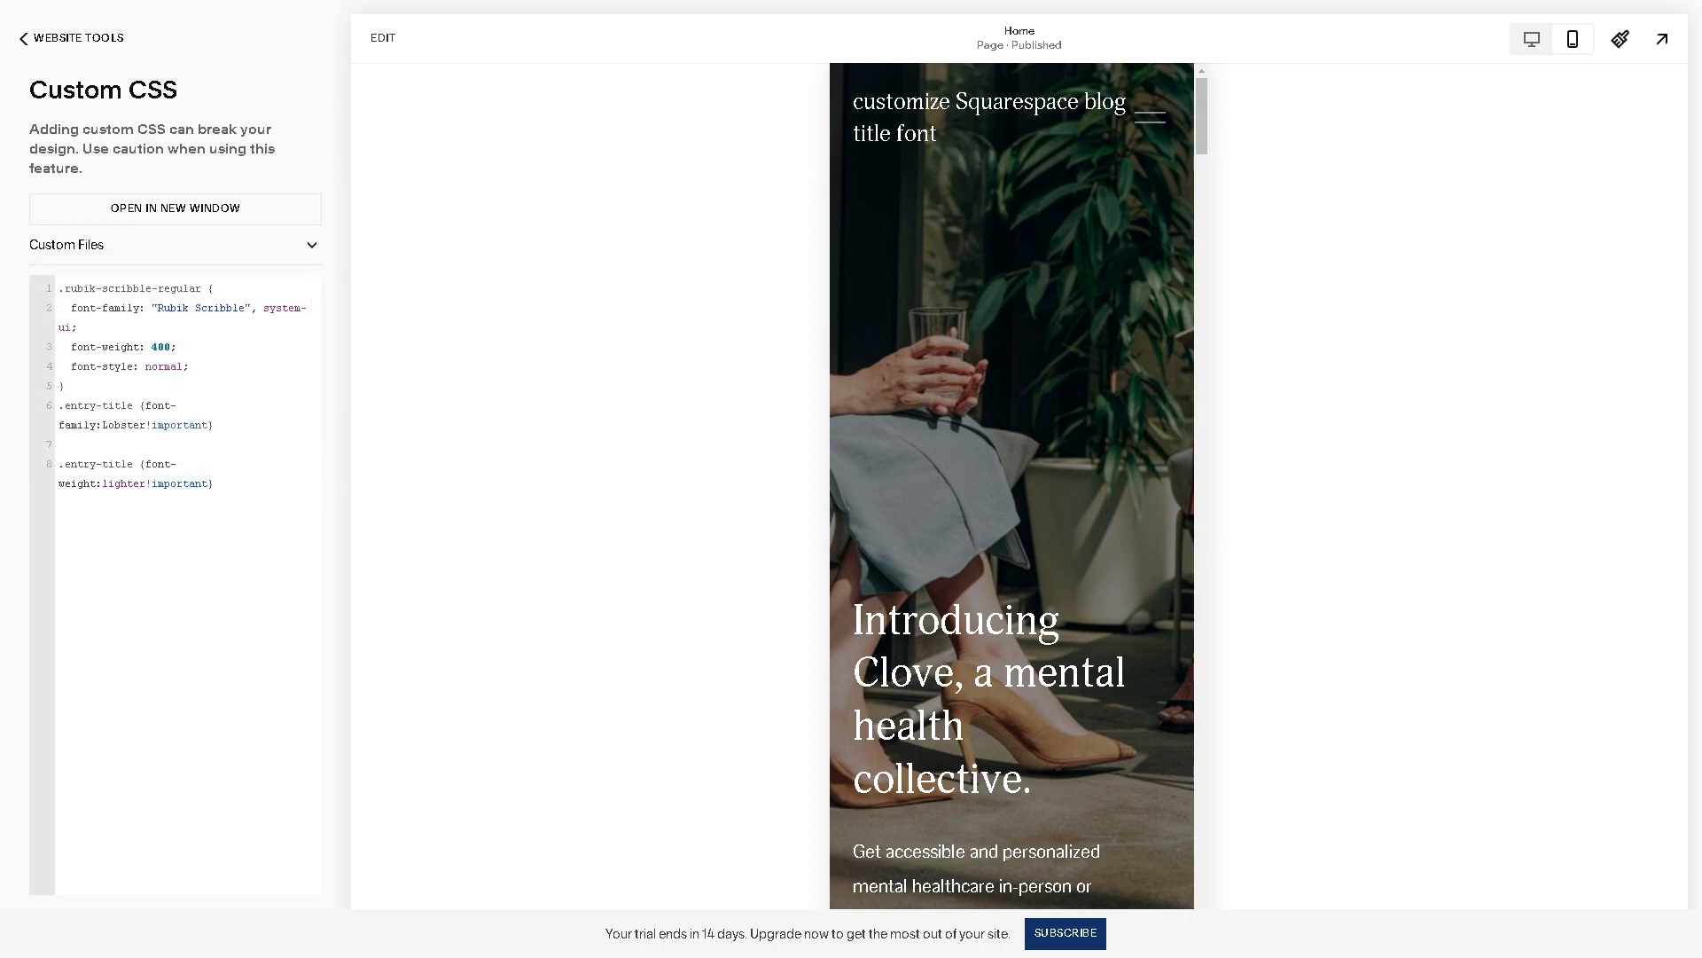